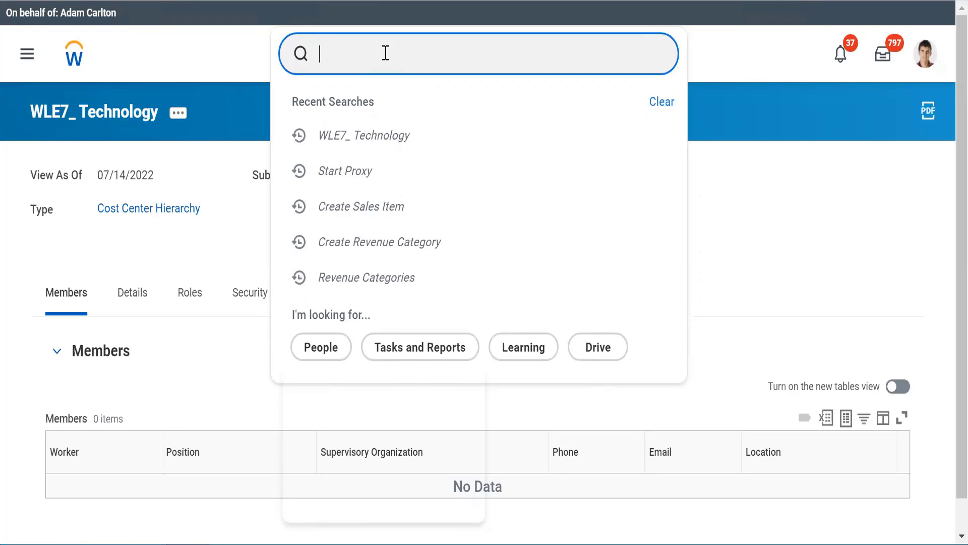
# Start the Create Company Hierarchy task using the reorganization WLE7_Alphabet (07/13/2022).
pyautogui.write('Cre comp')
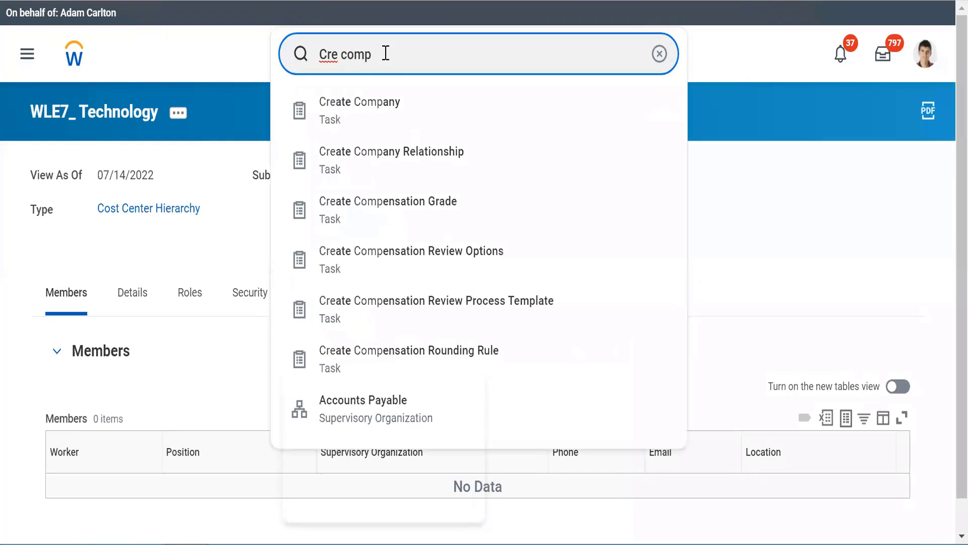
pyautogui.write(' hier')
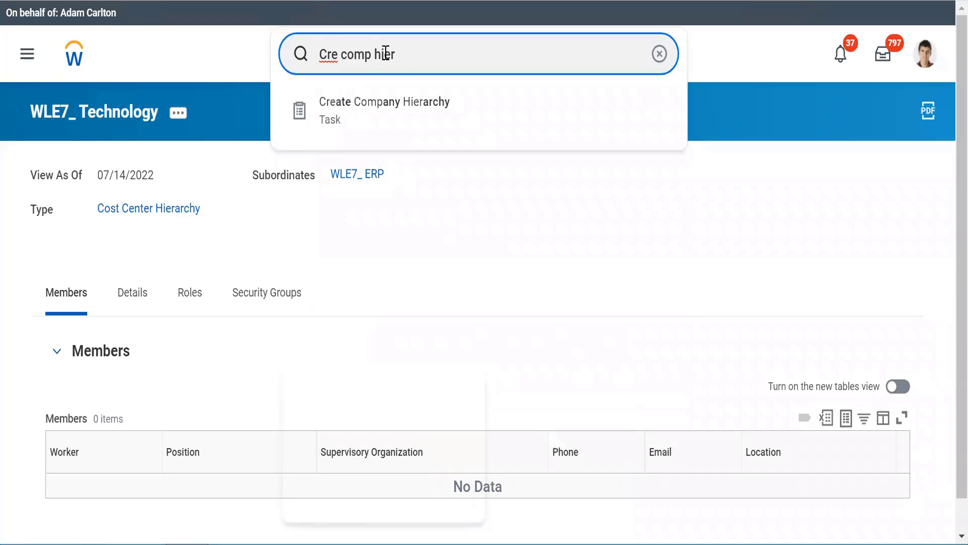
pyautogui.click(349, 103)
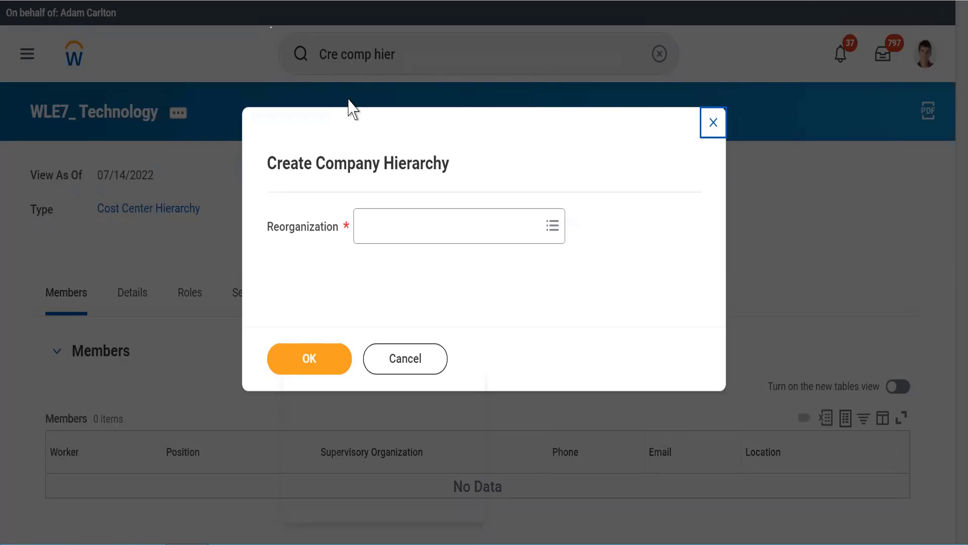
pyautogui.click(388, 219)
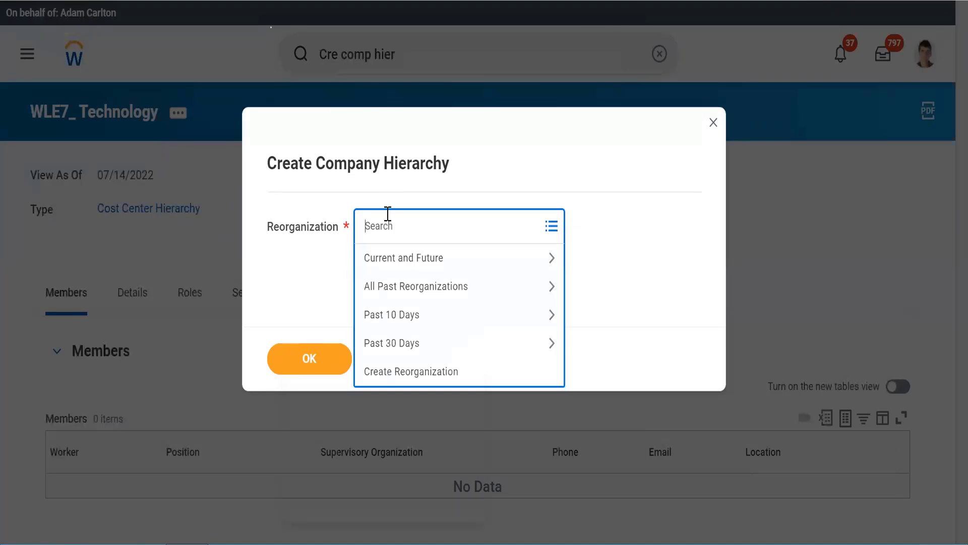
pyautogui.write('WLE&_')
pyautogui.press('Return')
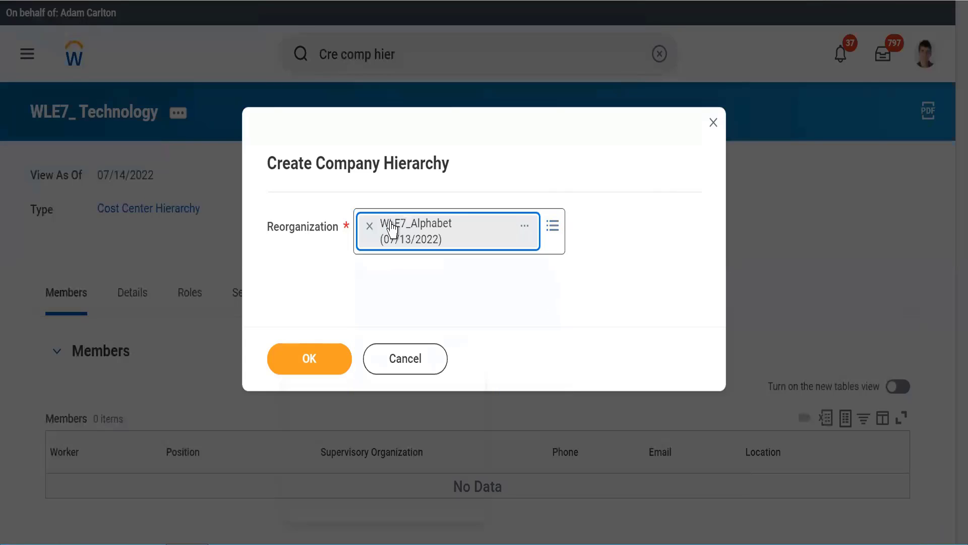
pyautogui.click(301, 361)
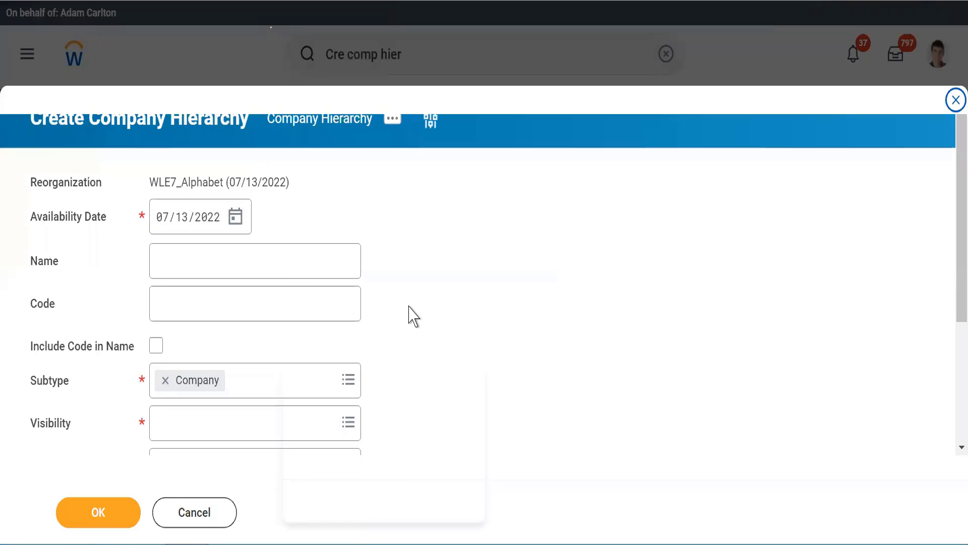
# Name the company hierarchy "Alphabet inc Public Ltd.".
pyautogui.click(174, 259)
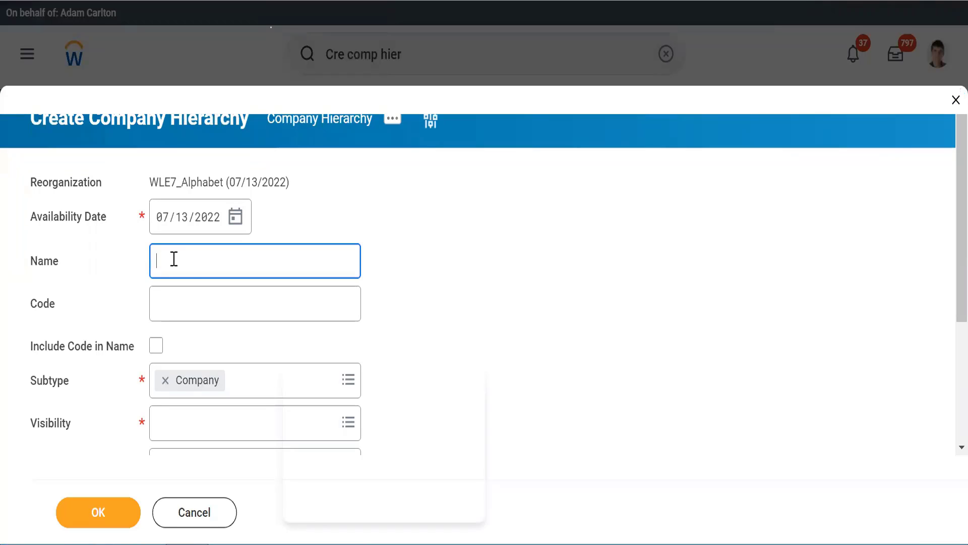
pyautogui.write('ALphab')
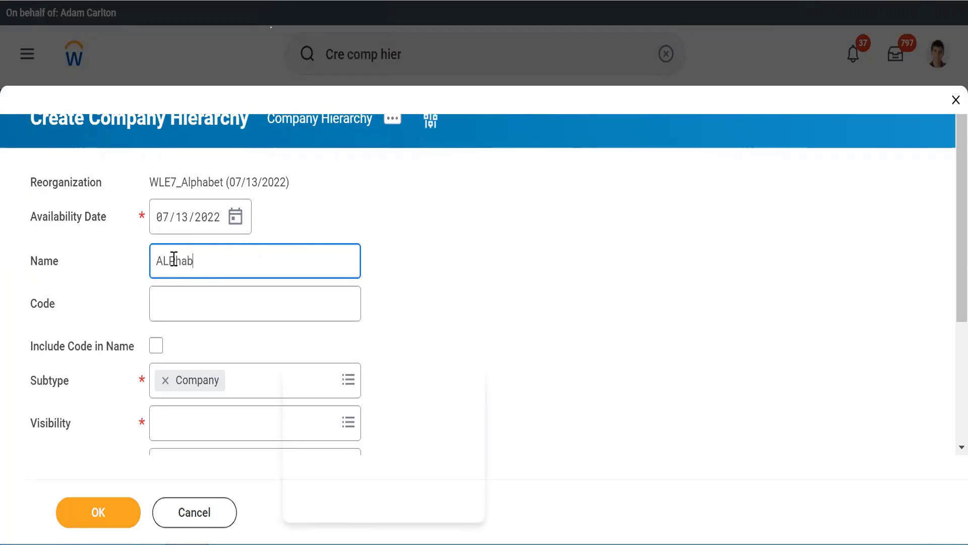
pyautogui.write('et')
pyautogui.press('BackSpace')
pyautogui.press('BackSpace')
pyautogui.press('BackSpace')
pyautogui.press('BackSpace')
pyautogui.press('BackSpace')
pyautogui.press('BackSpace')
pyautogui.press('BackSpace')
pyautogui.write('l')
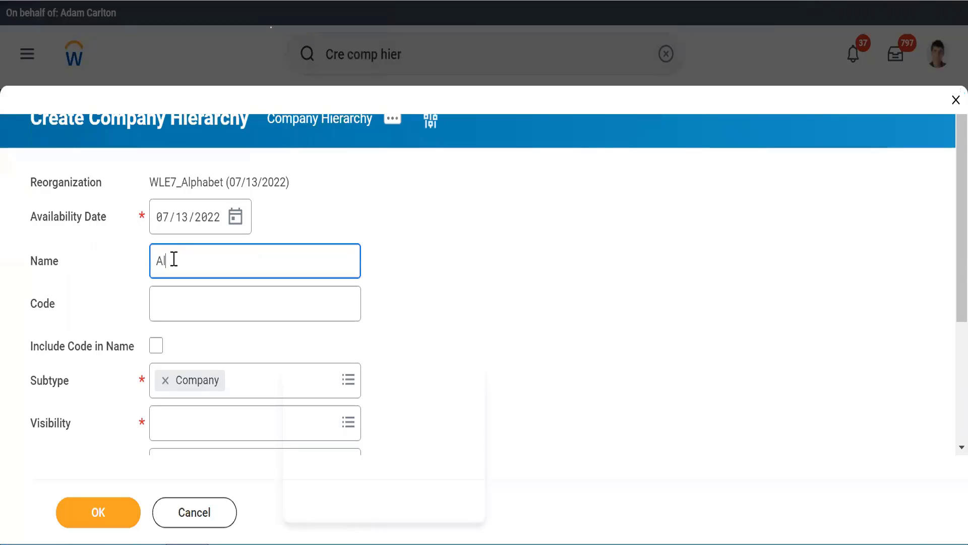
pyautogui.write('phabet inc')
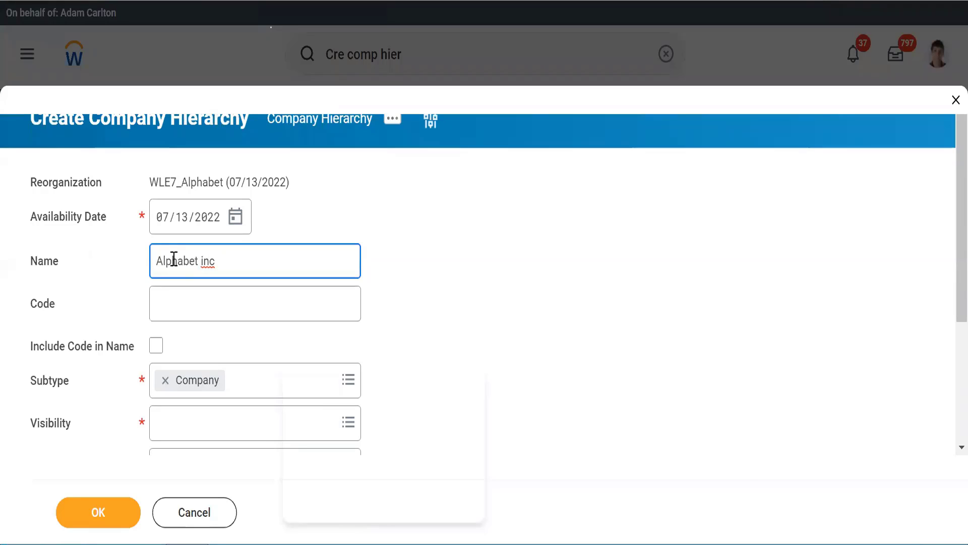
pyautogui.write(' Public')
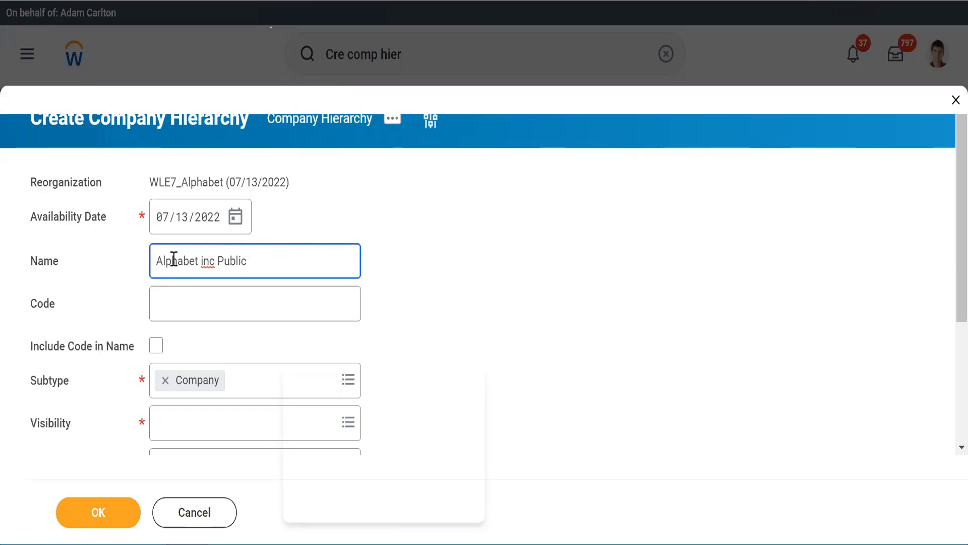
pyautogui.write(' Ltd.')
# Set the company hierarchy's code to WLE7_ and include the code in its name.
pyautogui.click(178, 304)
pyautogui.write('WLE7_')
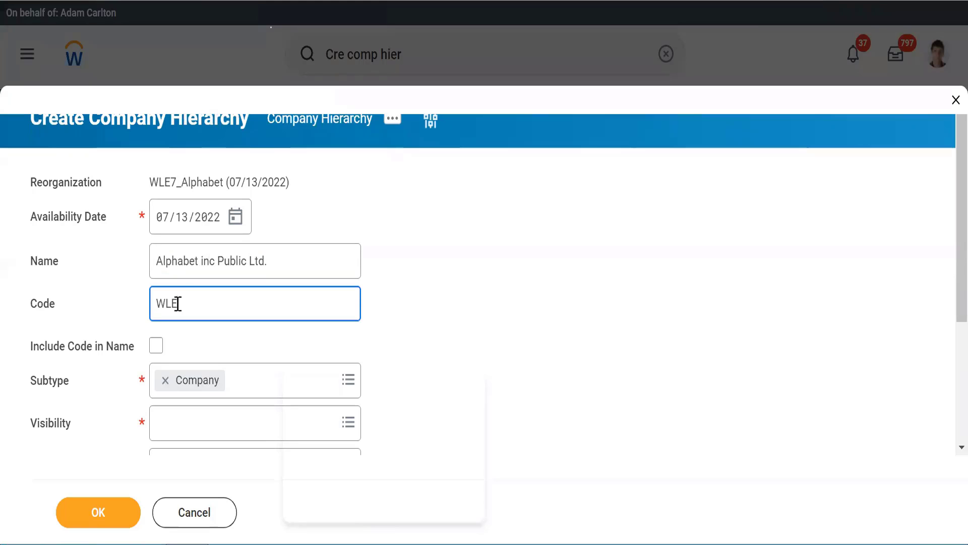
pyautogui.click(156, 346)
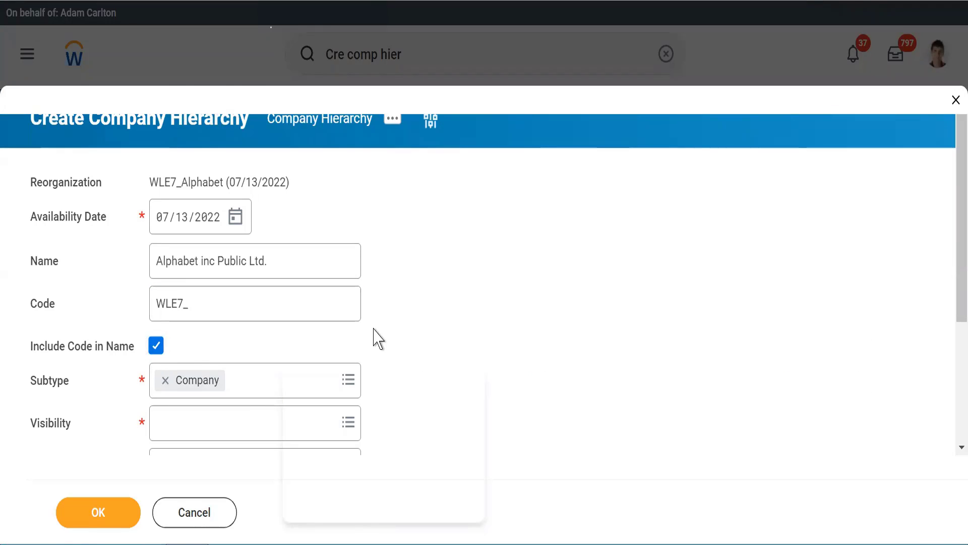
# Set the company hierarchy's visibility to Everyone and create the hierarchy.
pyautogui.scroll(-3, 374, 338)
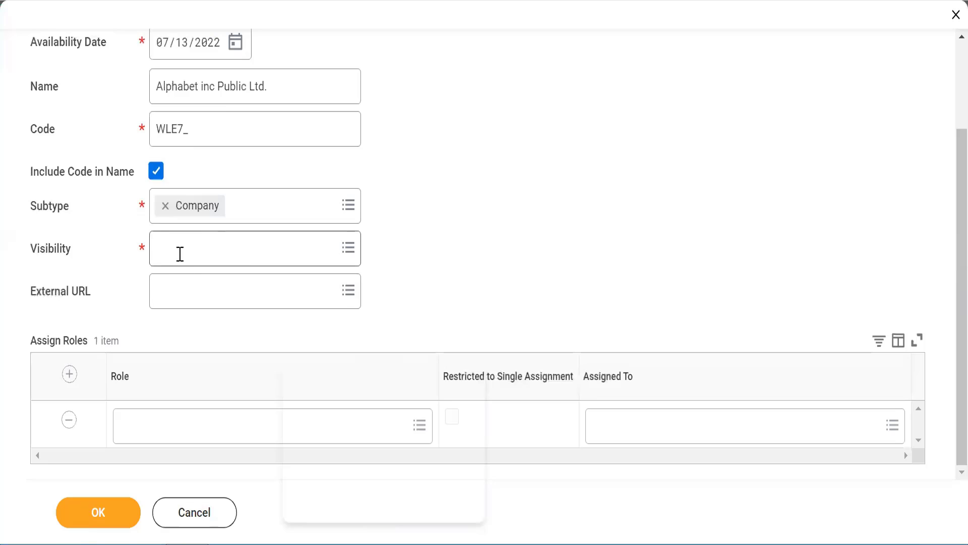
pyautogui.click(180, 253)
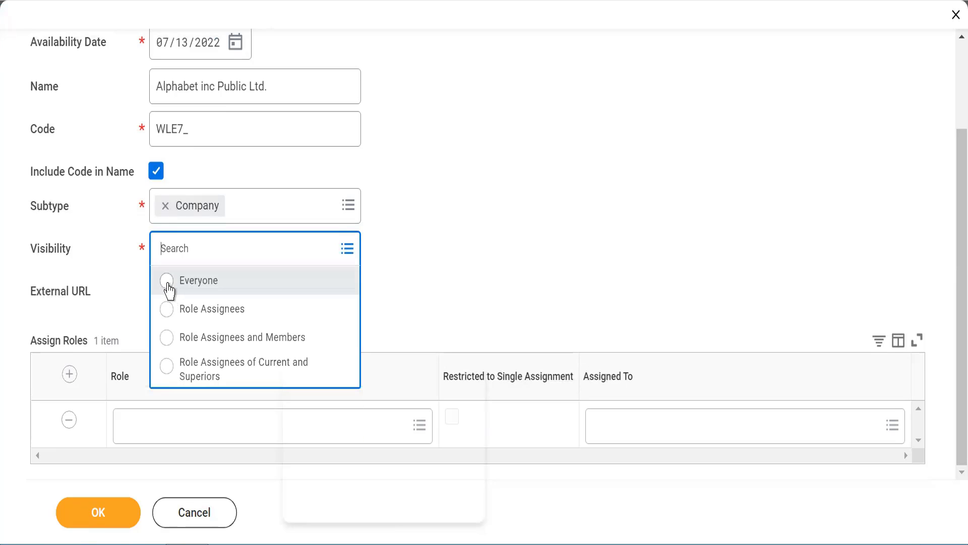
pyautogui.click(167, 285)
pyautogui.click(81, 522)
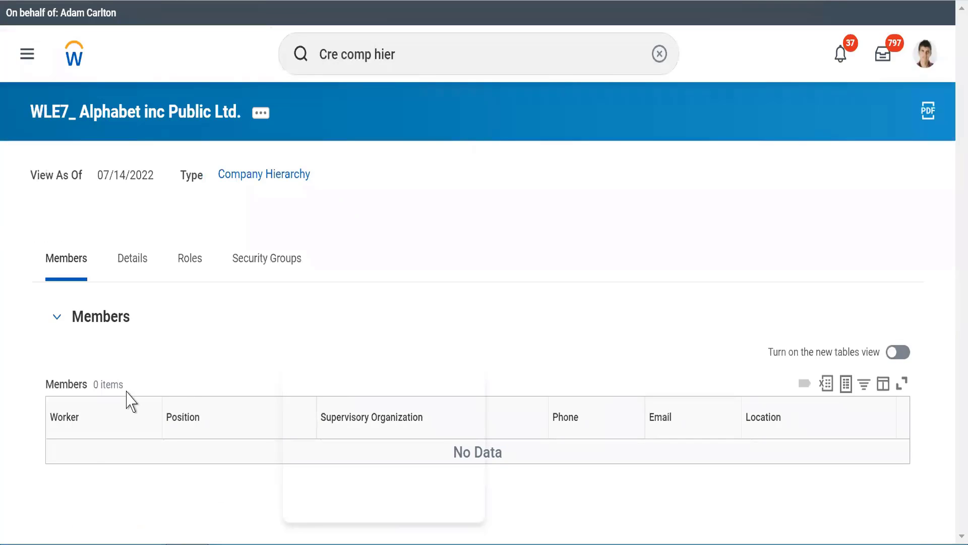
pyautogui.click(260, 114)
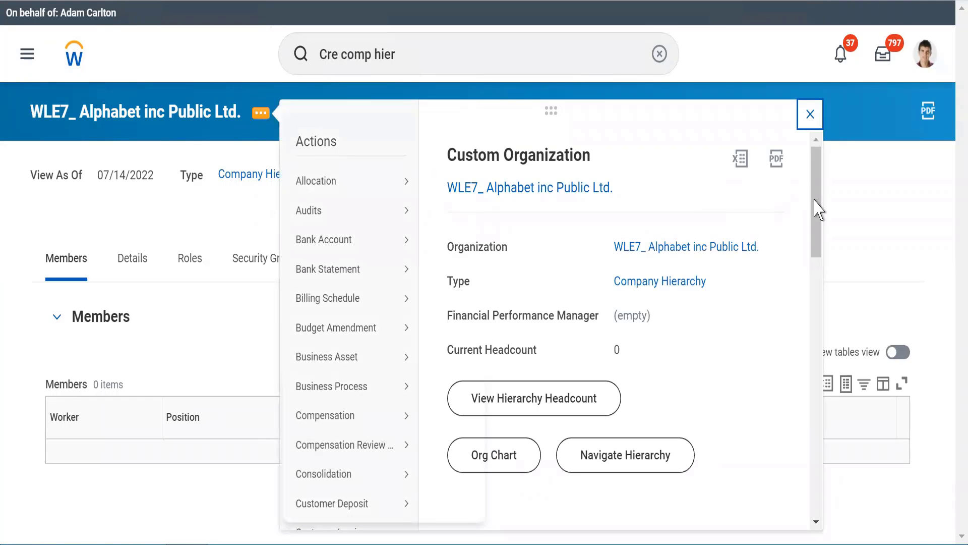
pyautogui.moveTo(821, 223); pyautogui.dragTo(821, 411)
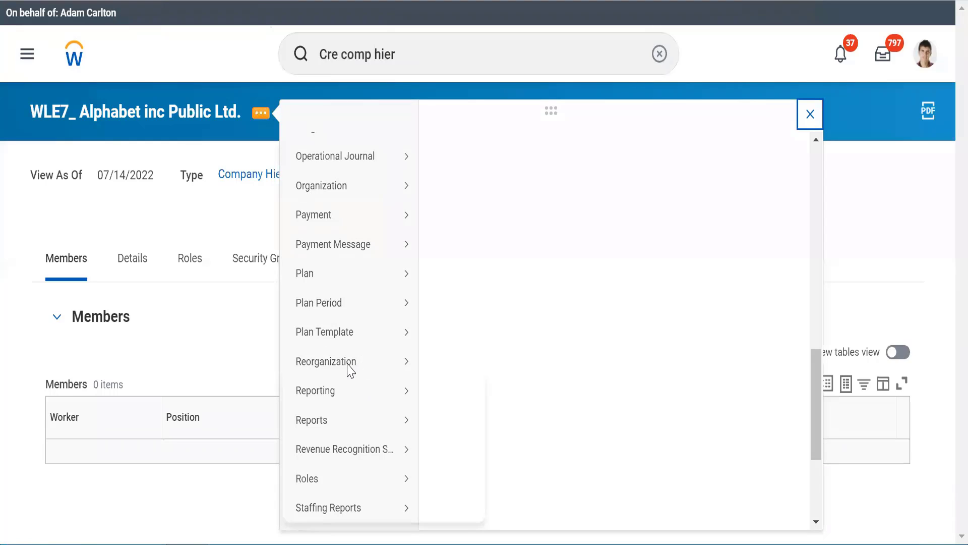
pyautogui.click(262, 127)
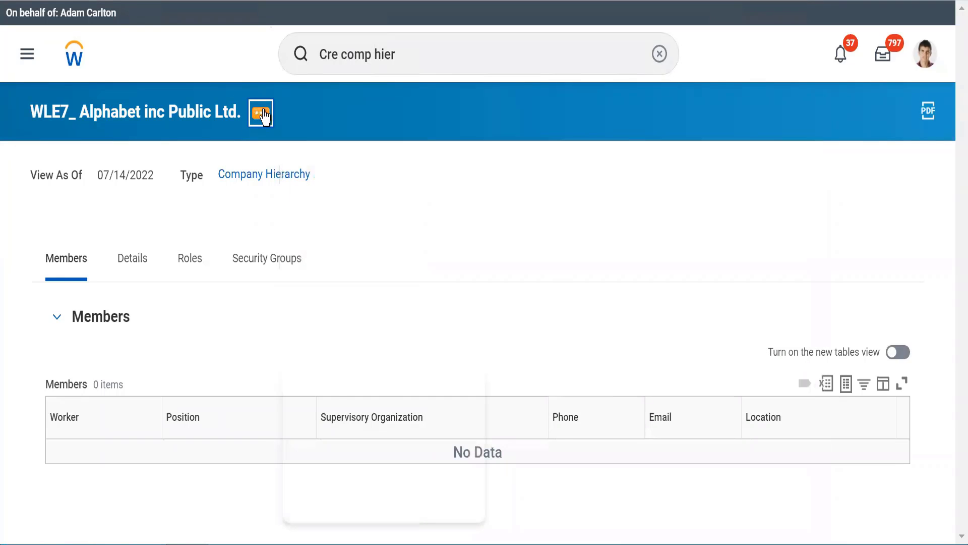
# Start the Create Subordinate reorganization task for WLE7_ Alphabet inc Public Ltd., accepting the effective date 07/14/2022.
pyautogui.click(262, 114)
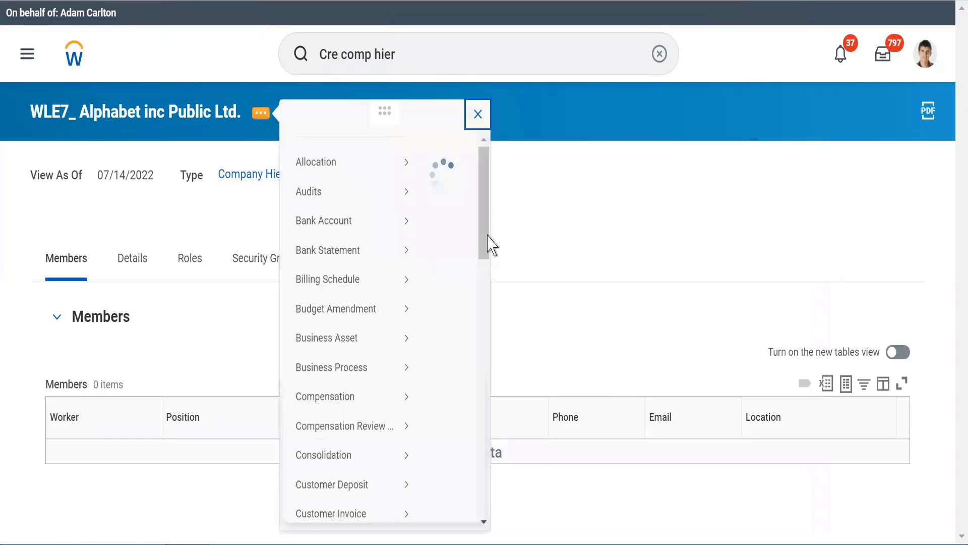
pyautogui.moveTo(819, 225); pyautogui.dragTo(819, 469)
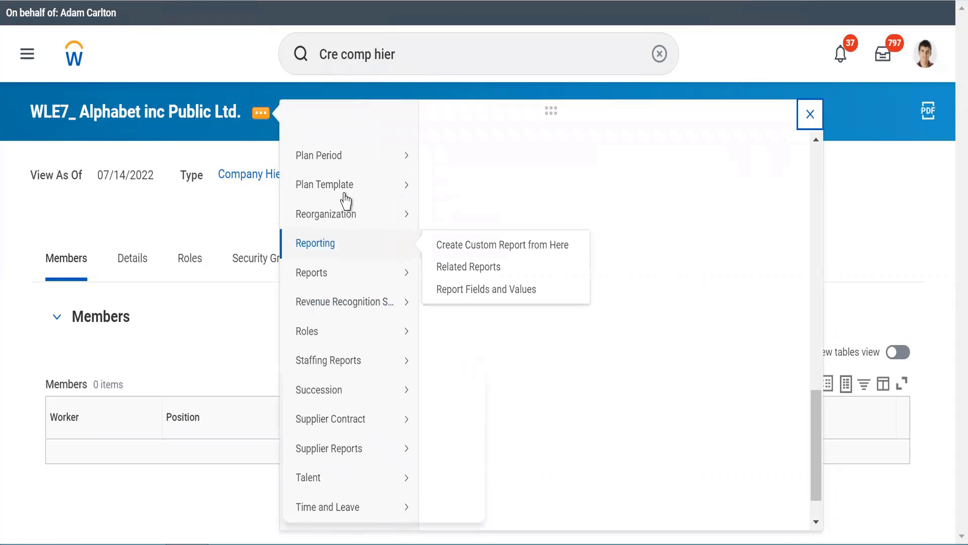
pyautogui.moveTo(350, 220)
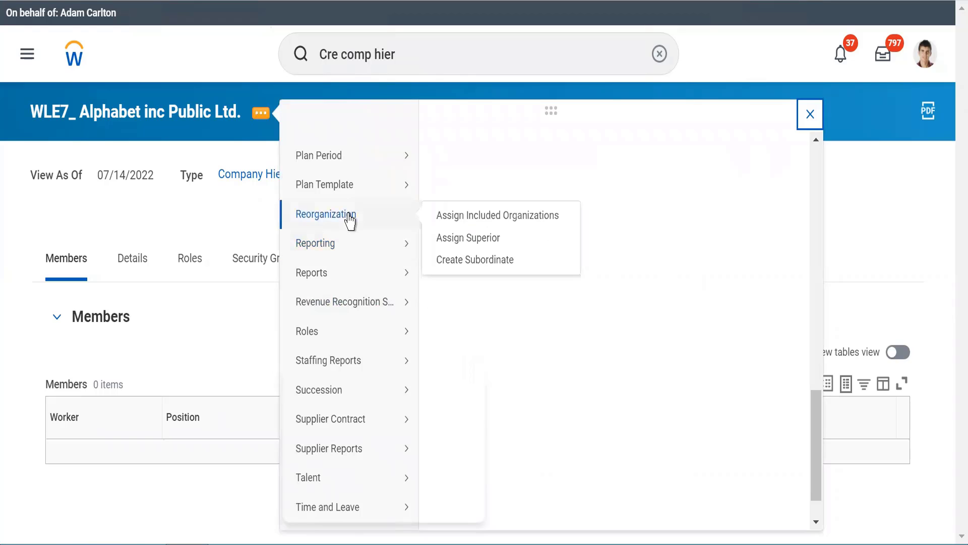
pyautogui.click(462, 263)
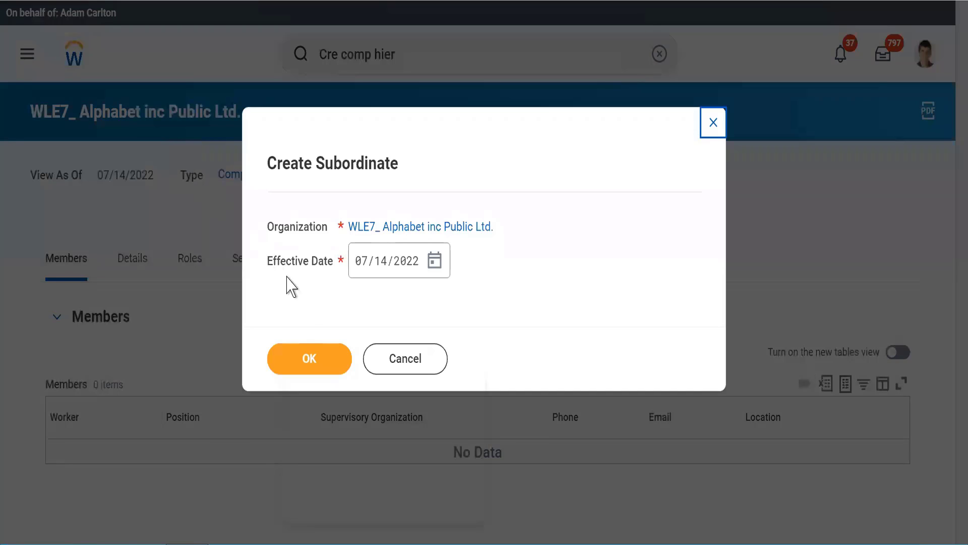
pyautogui.click(306, 362)
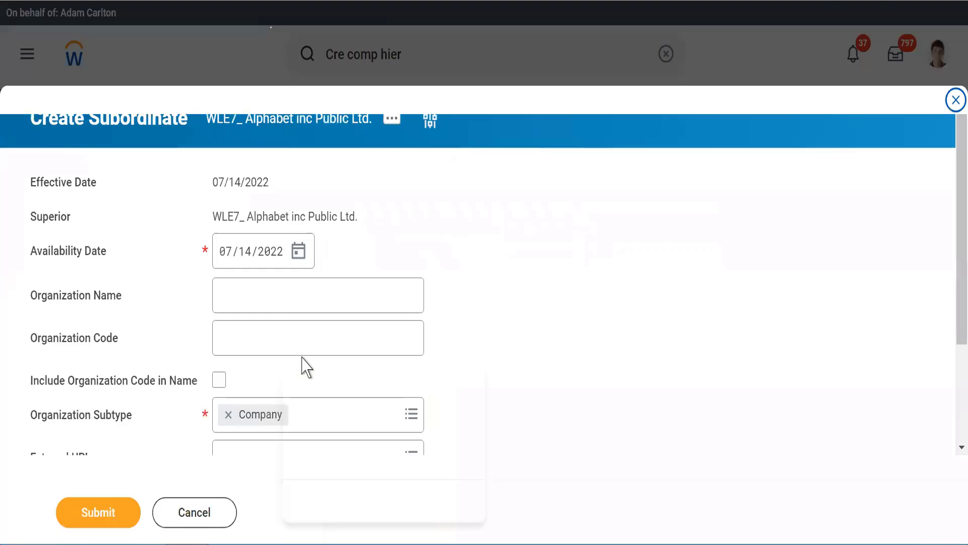
# Enter "Alphabet UK Pvt Ltd." as the subordinate's organization name.
pyautogui.click(238, 289)
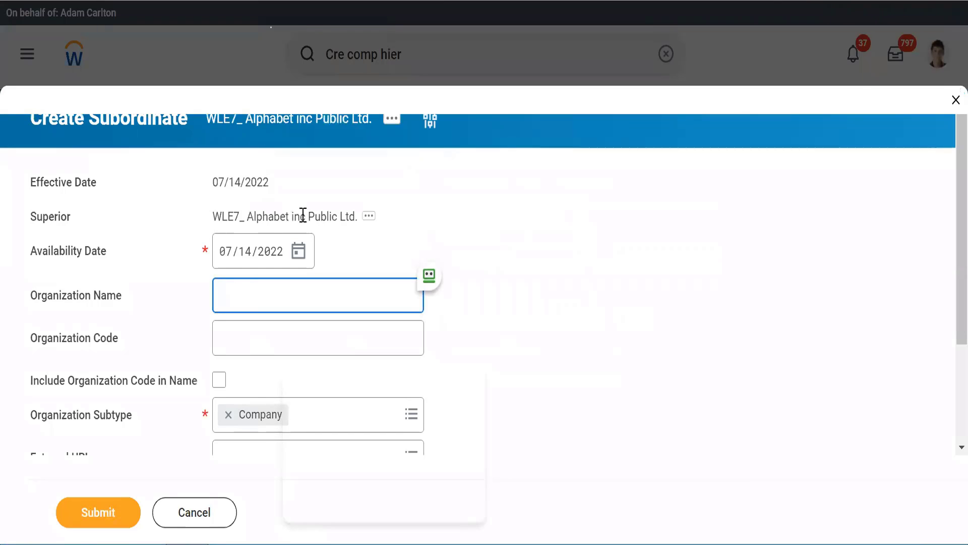
pyautogui.moveTo(290, 217); pyautogui.dragTo(343, 218)
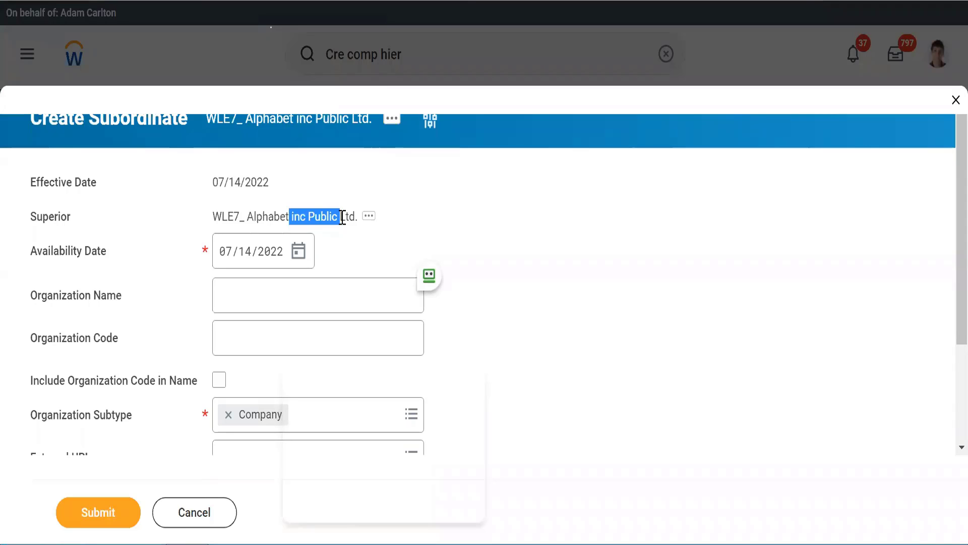
pyautogui.click(231, 301)
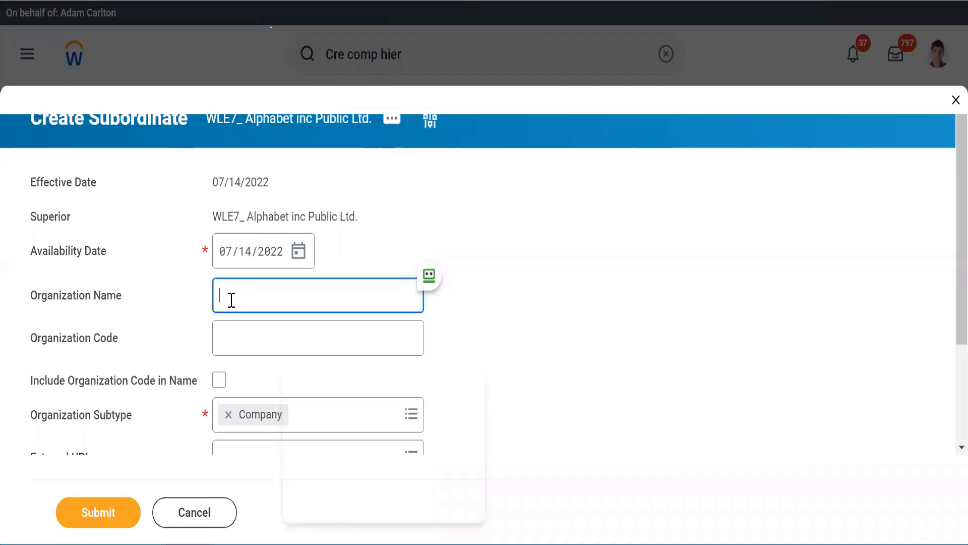
pyautogui.write('Alphbet')
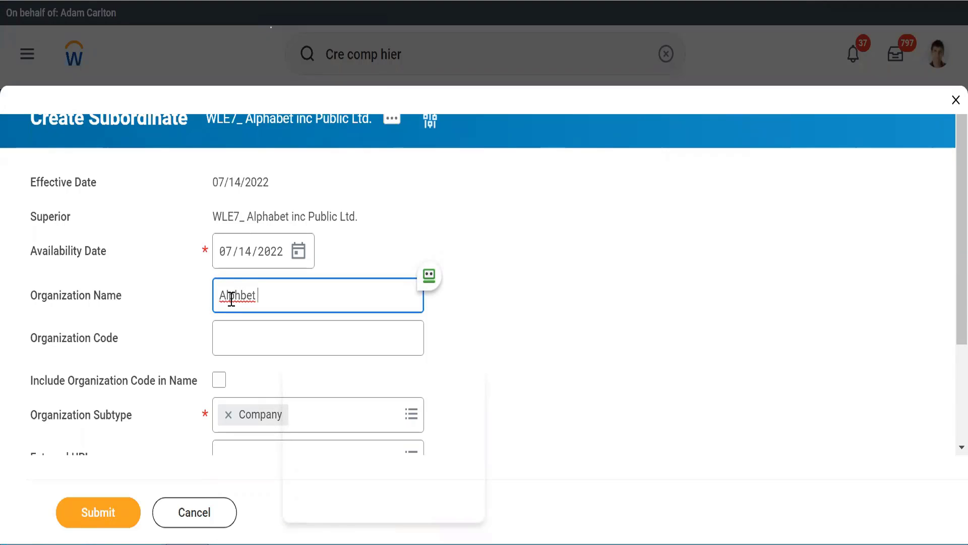
pyautogui.click(240, 296)
pyautogui.write('abet ')
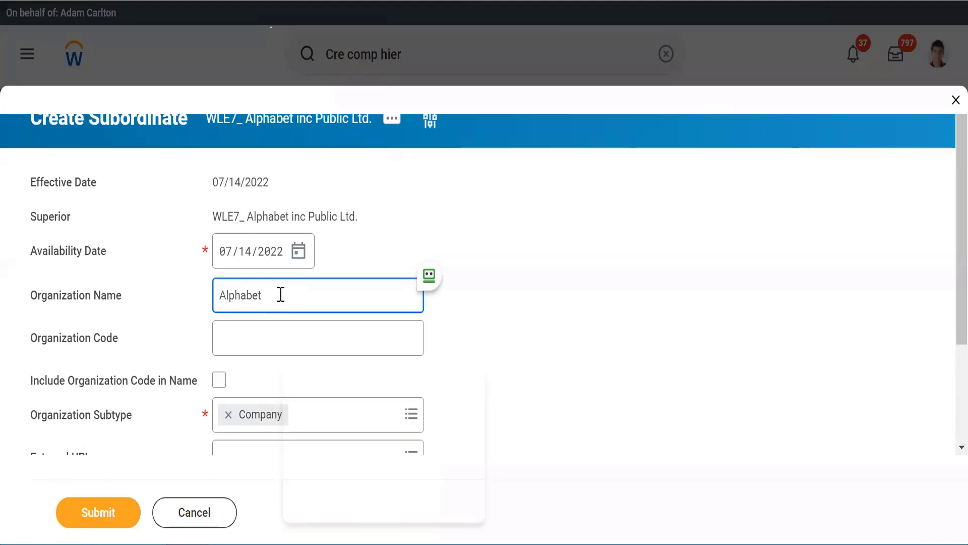
pyautogui.write('UK')
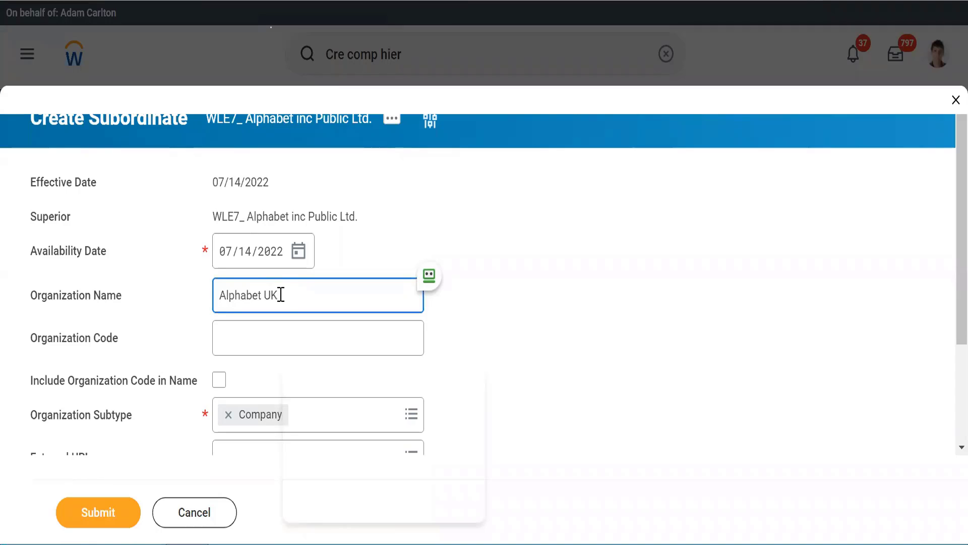
pyautogui.write(' Pvt Ltd.')
# Submit the subordinate with the organization code WLE7_ included in its name.
pyautogui.click(228, 338)
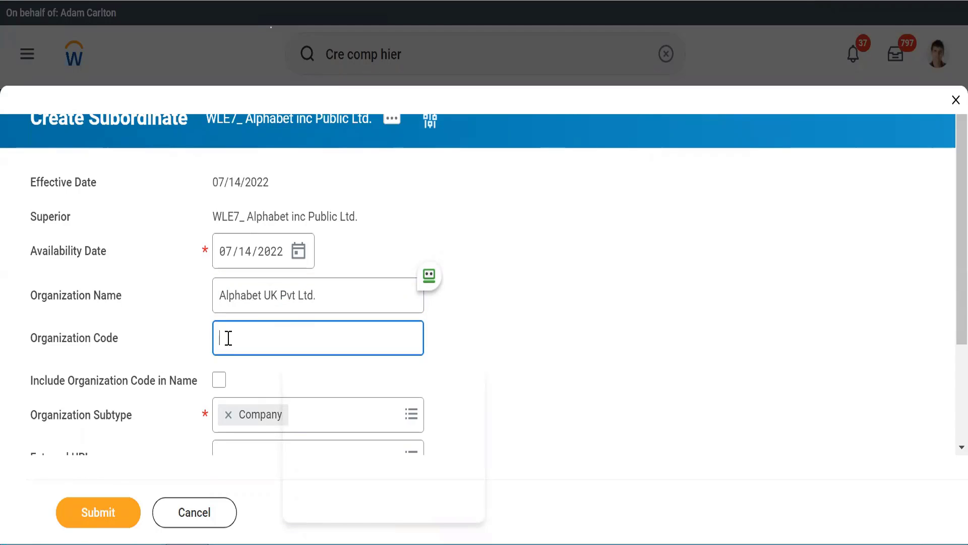
pyautogui.write('WLE&')
pyautogui.write('_')
pyautogui.press('BackSpace')
pyautogui.press('BackSpace')
pyautogui.write('E')
pyautogui.press('BackSpace')
pyautogui.write('7_')
pyautogui.click(224, 382)
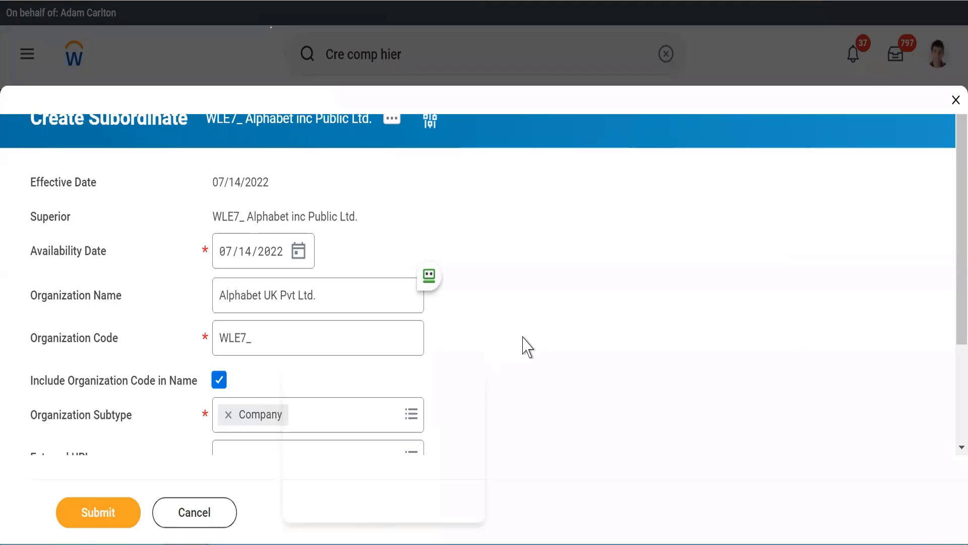
pyautogui.scroll(-3, 527, 347)
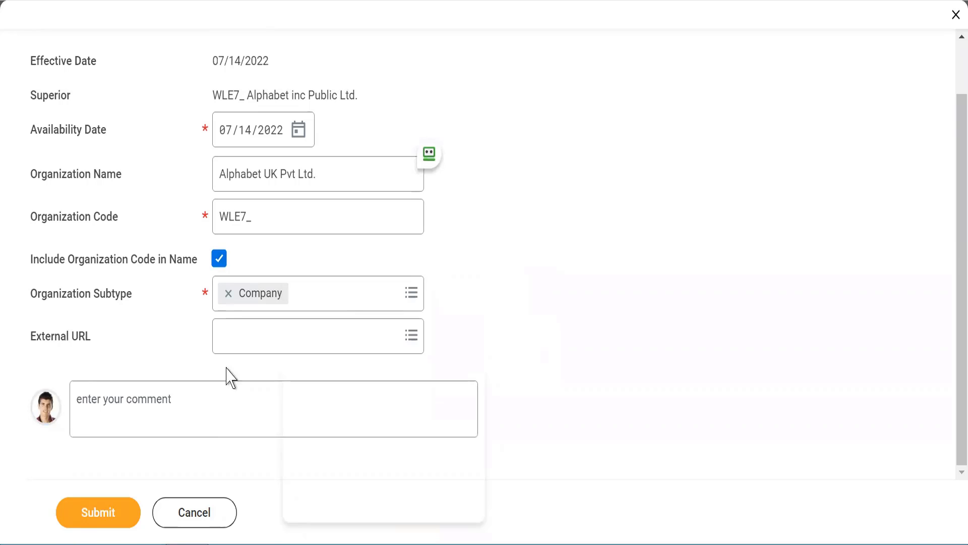
pyautogui.click(86, 526)
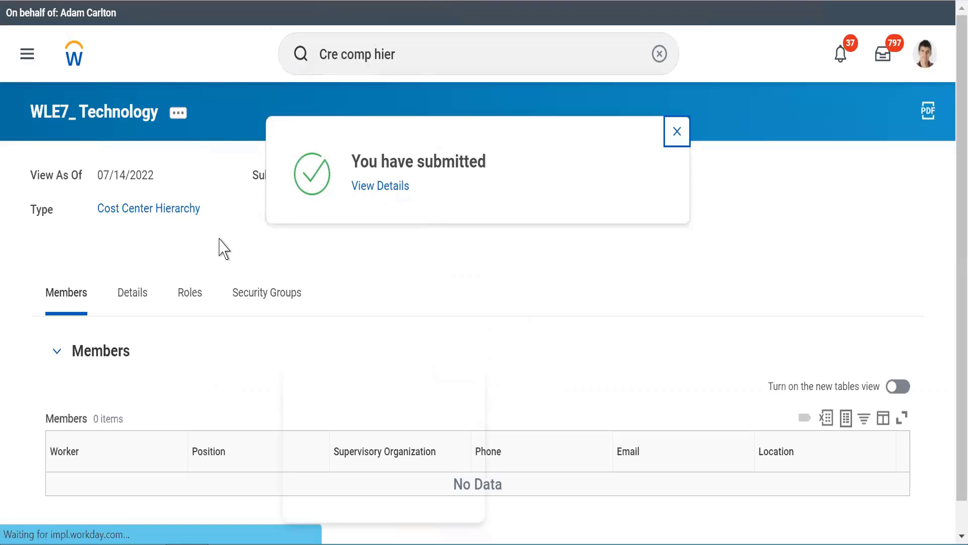
# Search for WLE7_alphabet and open the company hierarchy WLE7_ Alphabet inc Public Ltd.
pyautogui.click(419, 56)
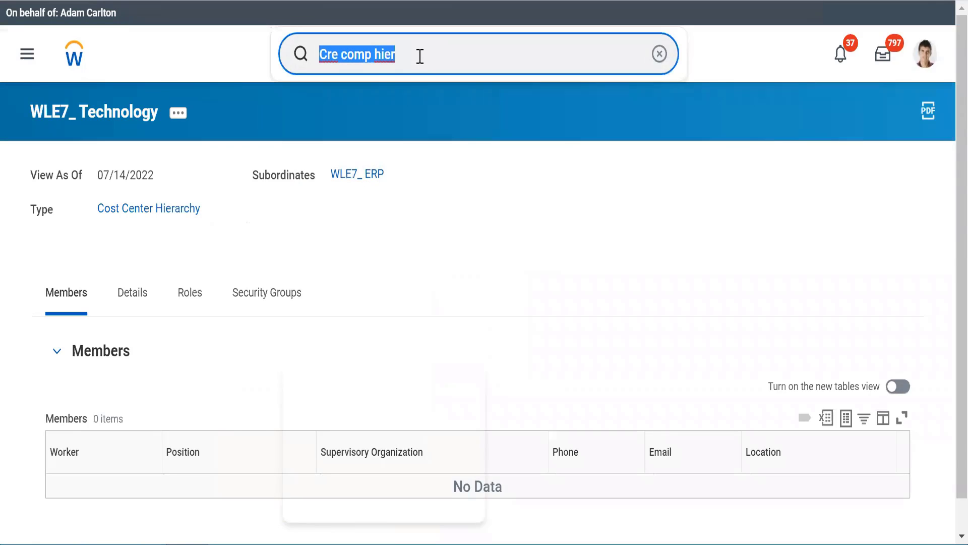
pyautogui.write('WLE7')
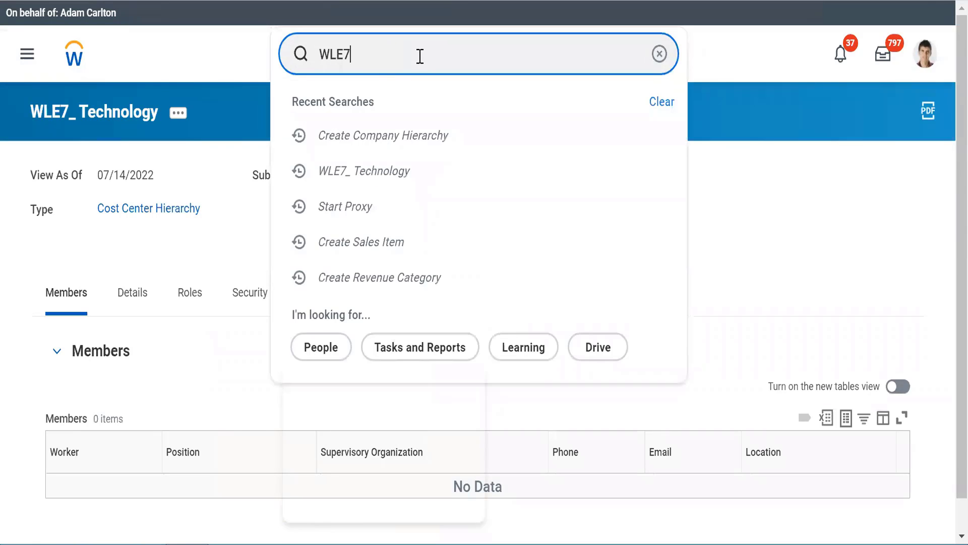
pyautogui.write('_apl')
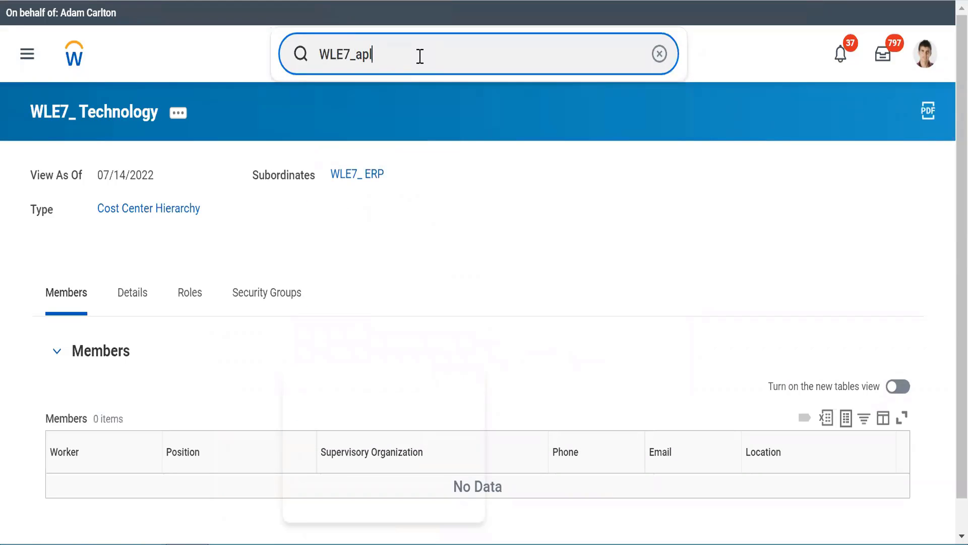
pyautogui.press('BackSpace')
pyautogui.press('BackSpace')
pyautogui.write('lphabet')
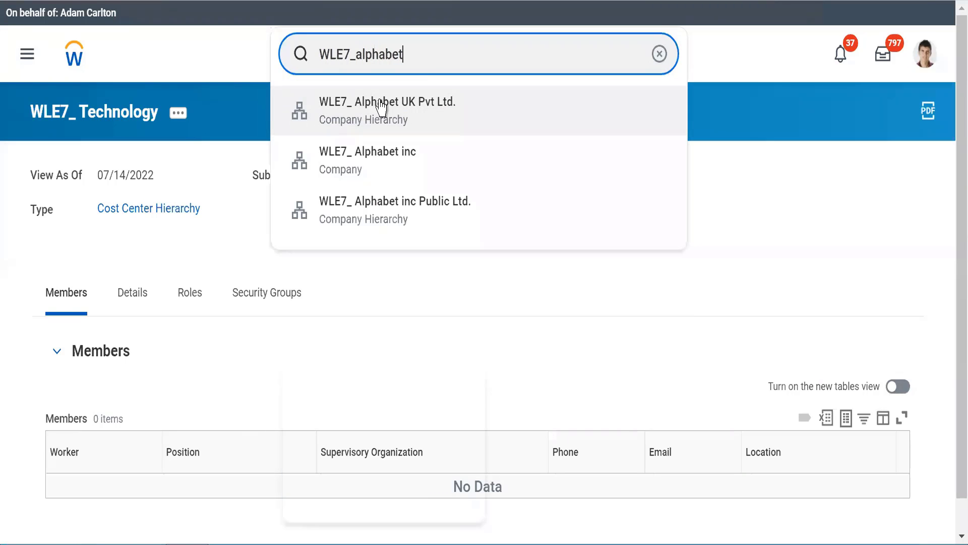
pyautogui.click(351, 212)
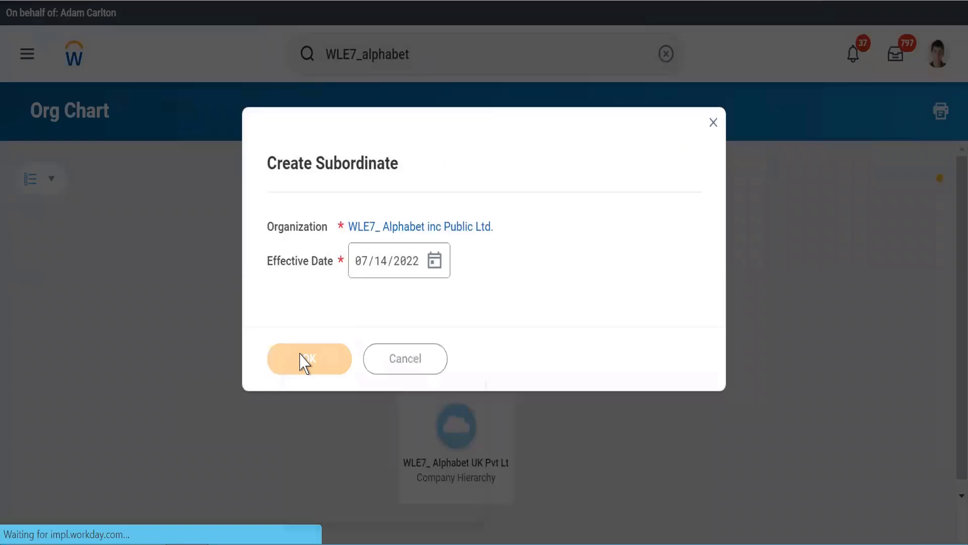
# Start a subordinate of WLE7_ Alphabet inc Public Ltd. effective 07/14/2022 and name it "Alphabet CA Pvt Ltd".
pyautogui.click(302, 359)
pyautogui.click(234, 294)
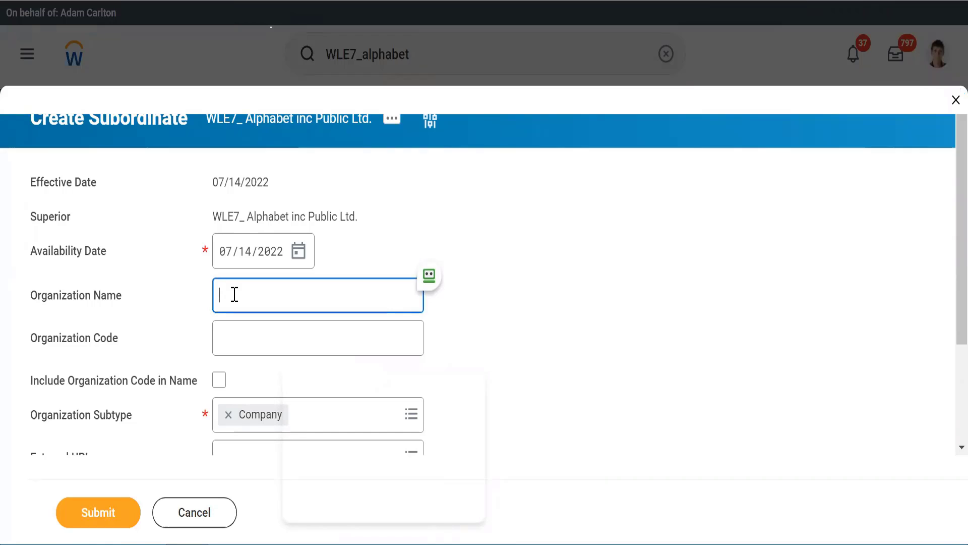
pyautogui.write('Alphabet')
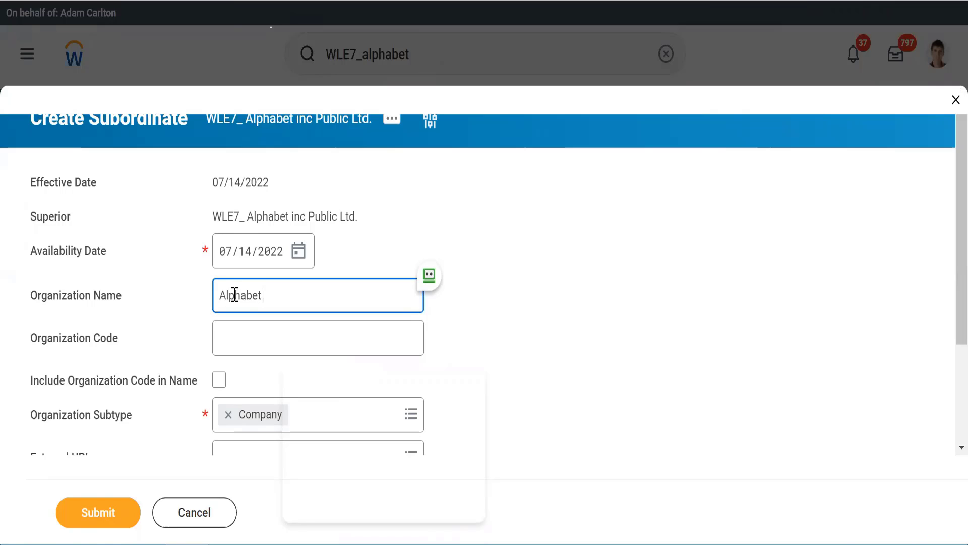
pyautogui.write(' CA Pvt Ltd')
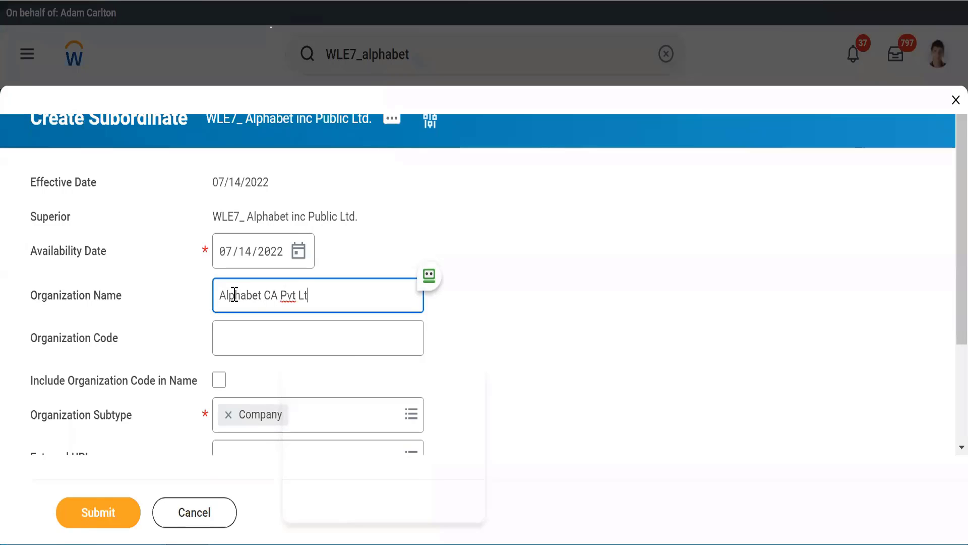
pyautogui.press('Tab')
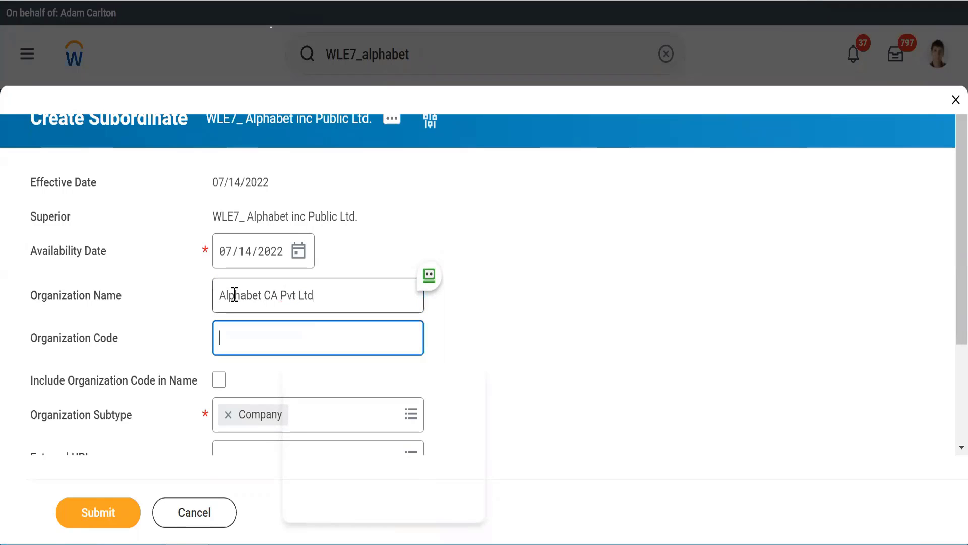
# Set the organization code to WLE7_, include it in the name, and submit the Alphabet CA Pvt Ltd subordinate.
pyautogui.write('WLE&_')
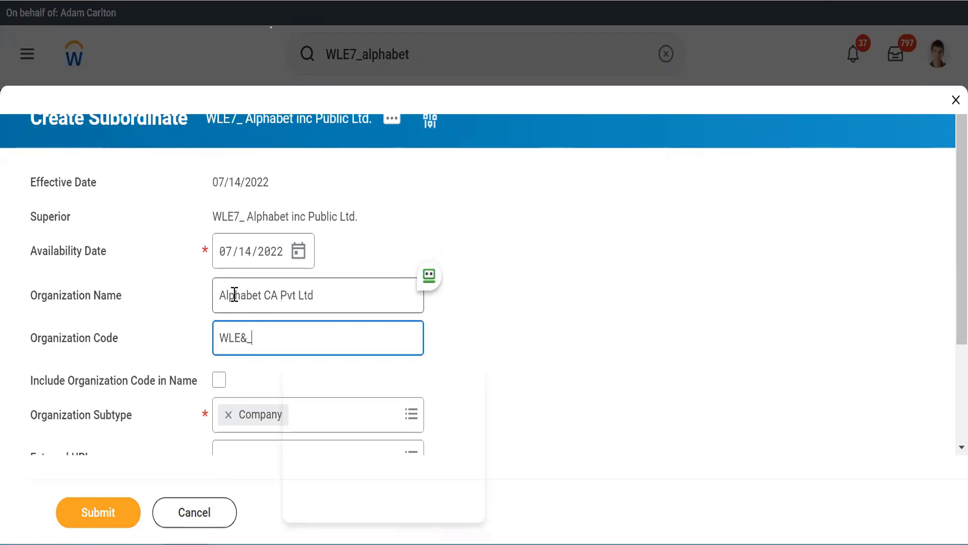
pyautogui.press('BackSpace')
pyautogui.press('BackSpace')
pyautogui.write('7_')
pyautogui.press('Tab')
pyautogui.press('space')
pyautogui.press('Tab')
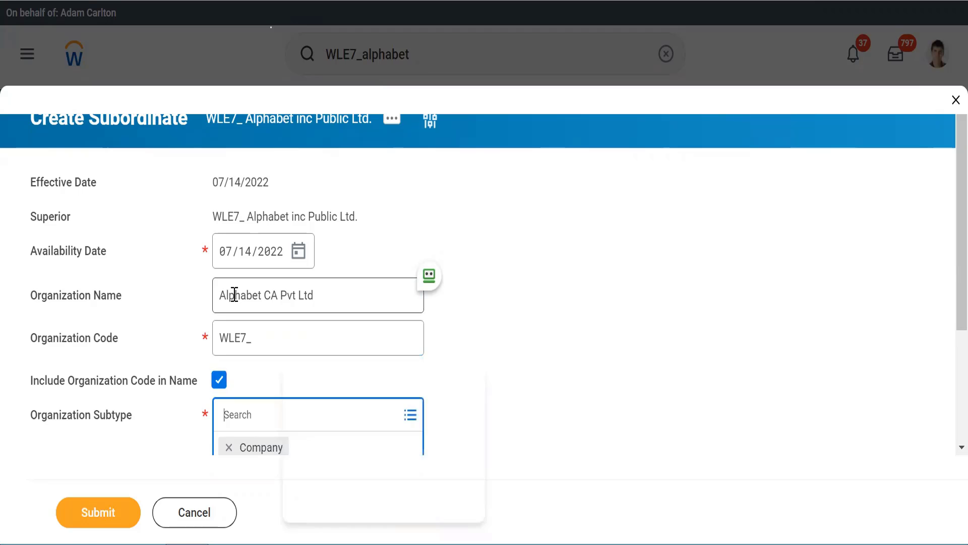
pyautogui.click(526, 429)
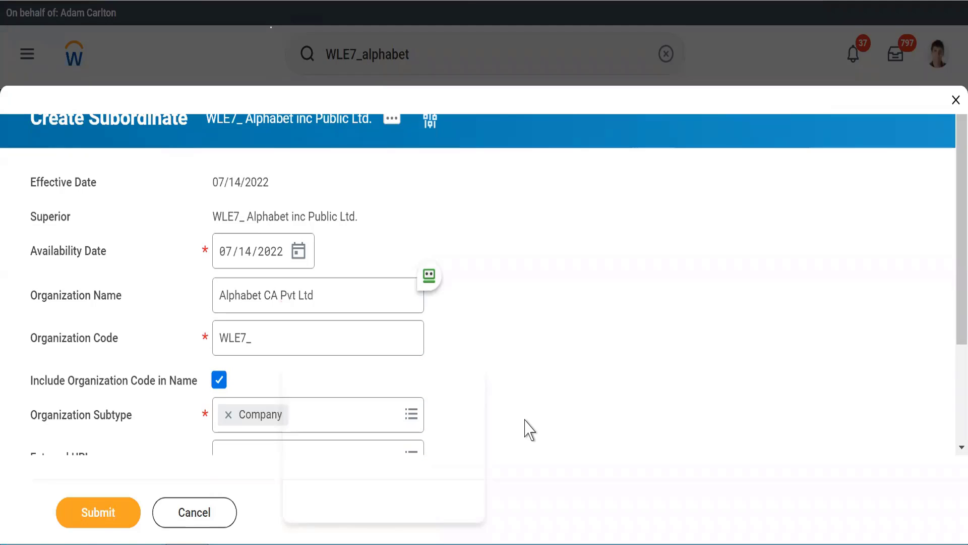
pyautogui.scroll(-3, 524, 429)
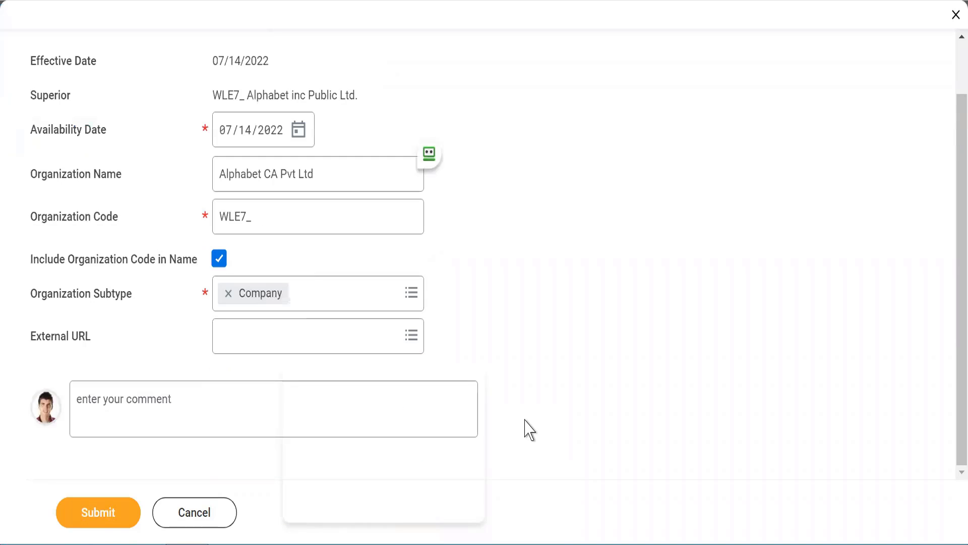
pyautogui.click(76, 514)
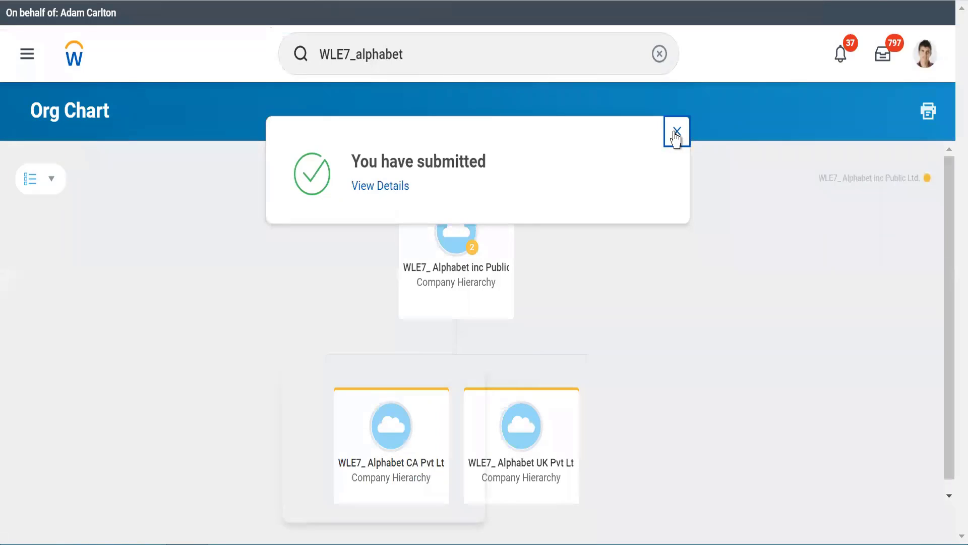
pyautogui.click(677, 132)
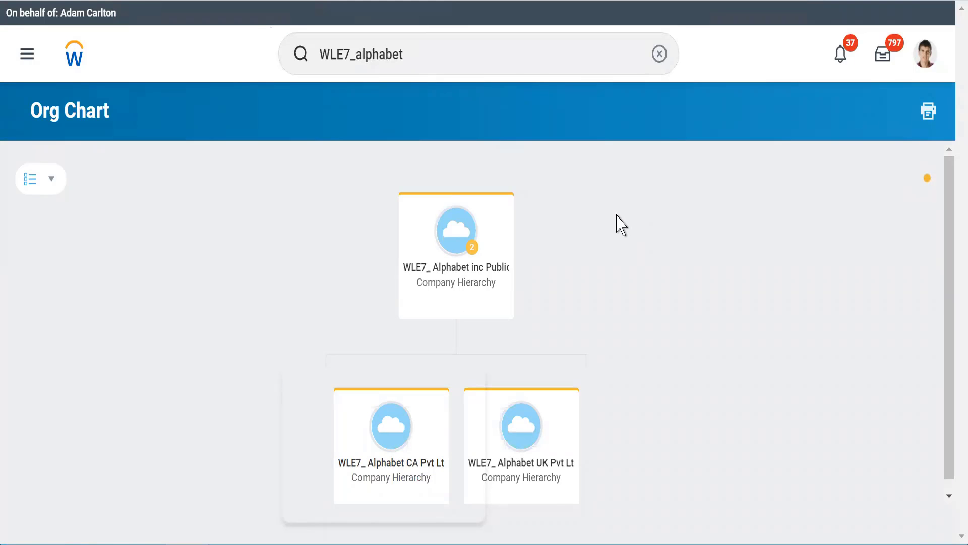
# Start the Create Location Hierarchy task with the reorganization WLE7_Alphabet (07/13/2022).
pyautogui.click(354, 66)
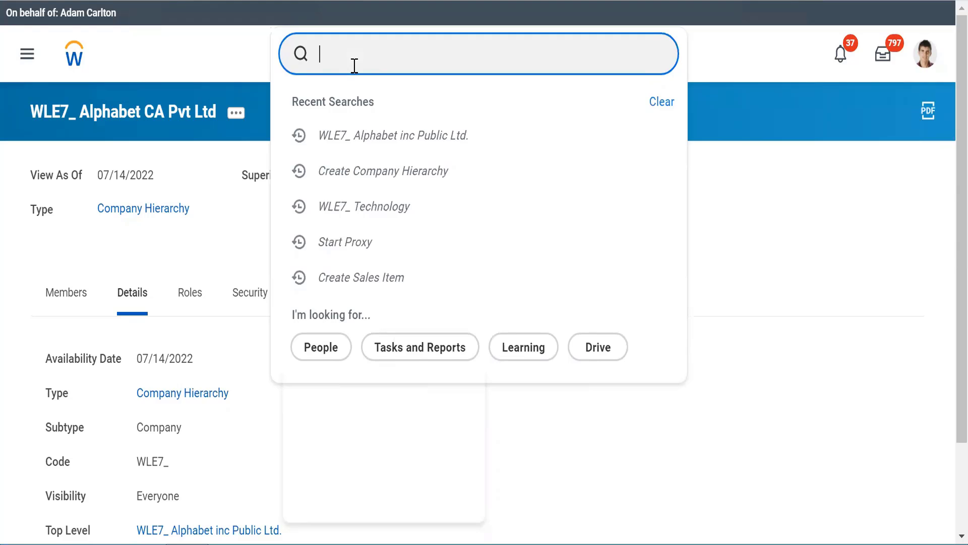
pyautogui.write('Cre')
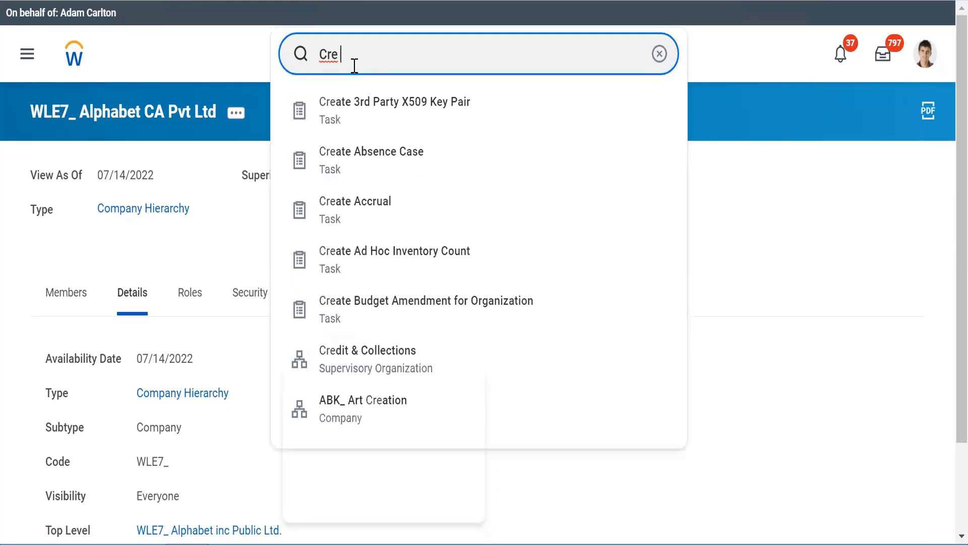
pyautogui.write(' loc hier')
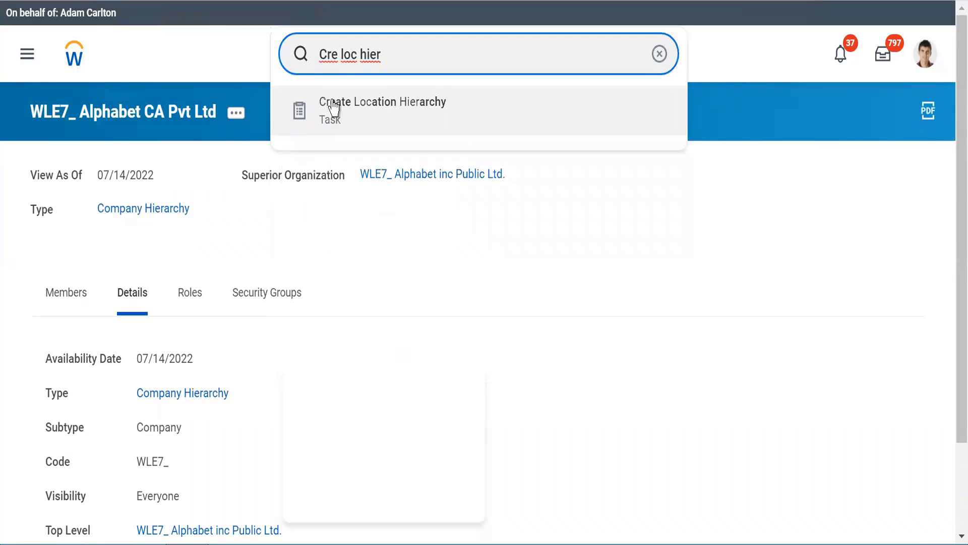
pyautogui.click(333, 107)
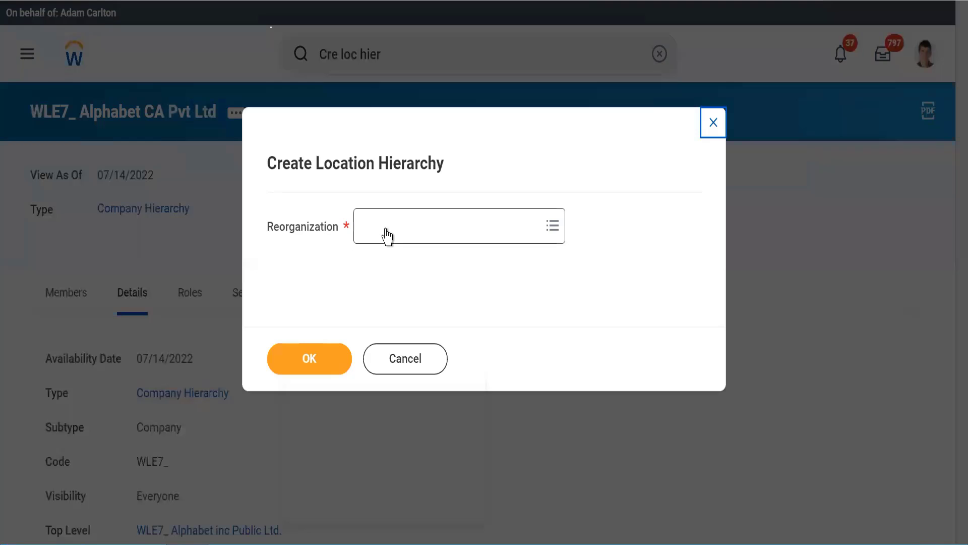
pyautogui.click(387, 234)
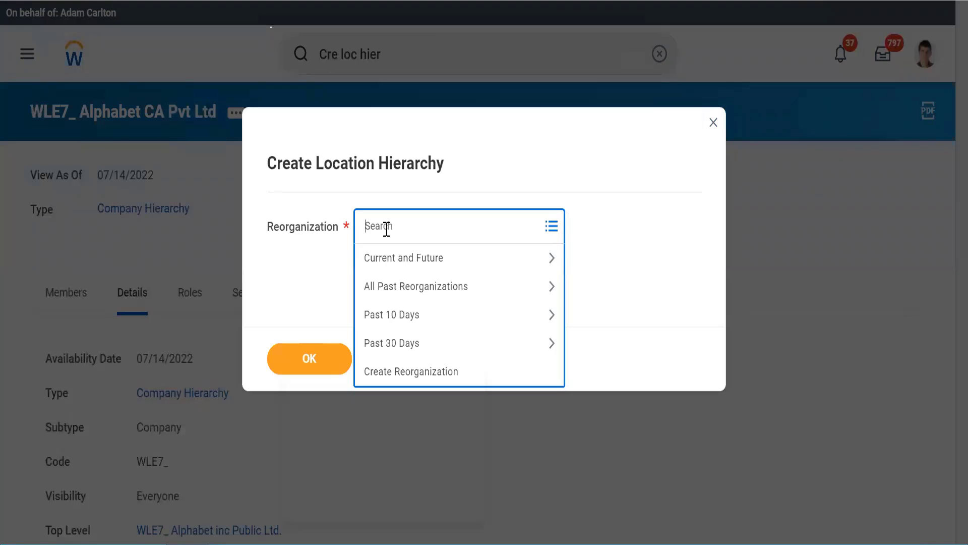
pyautogui.write('WLE7_Alphabet (07/13/2022')
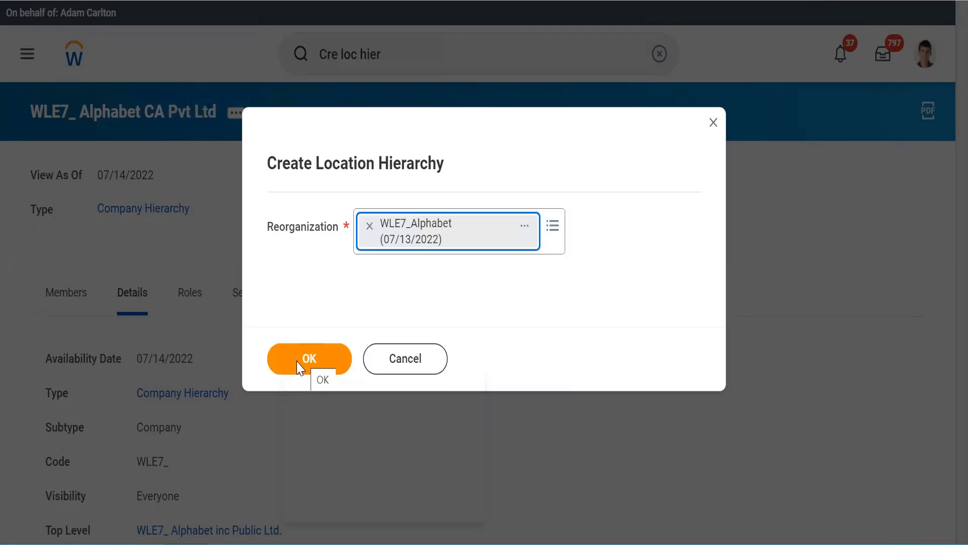
pyautogui.click(323, 353)
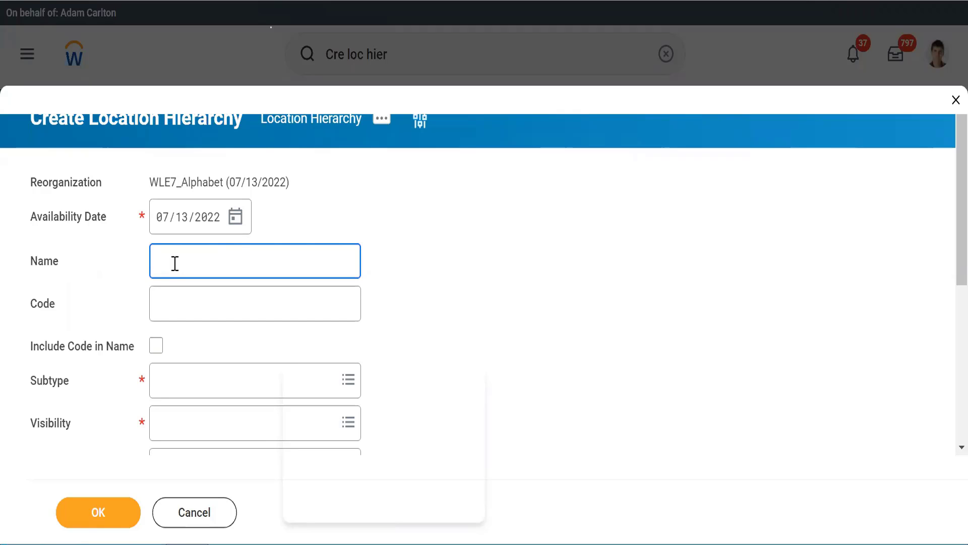
# Name the location hierarchy "San Fransisco" with the code WLE7_ and include the code in its name.
pyautogui.write('San Fransisco')
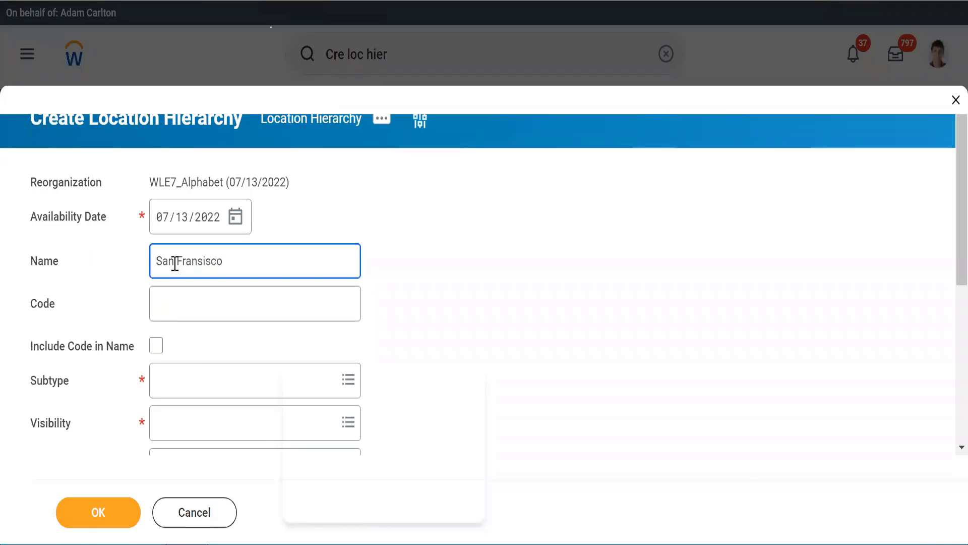
pyautogui.press('Tab')
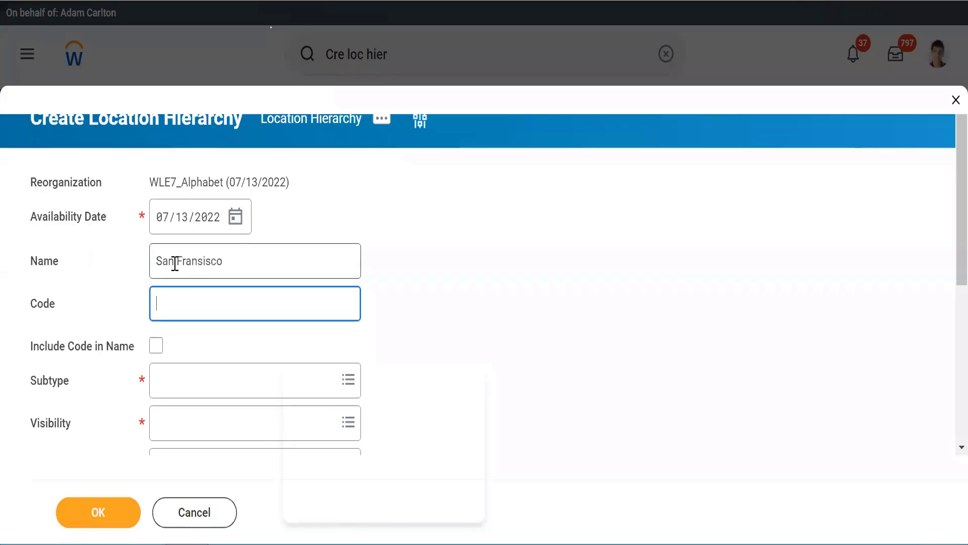
pyautogui.write('WLE7')
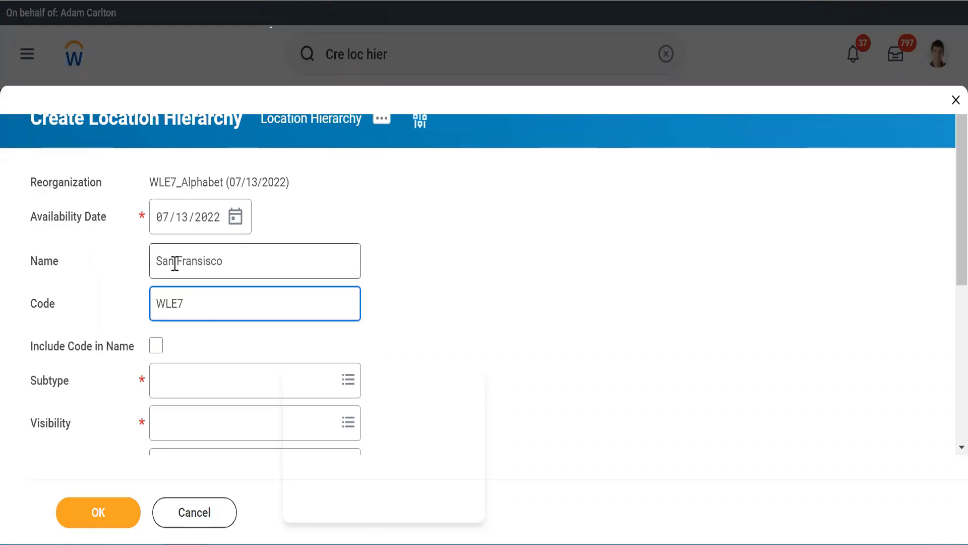
pyautogui.write('_')
pyautogui.click(156, 346)
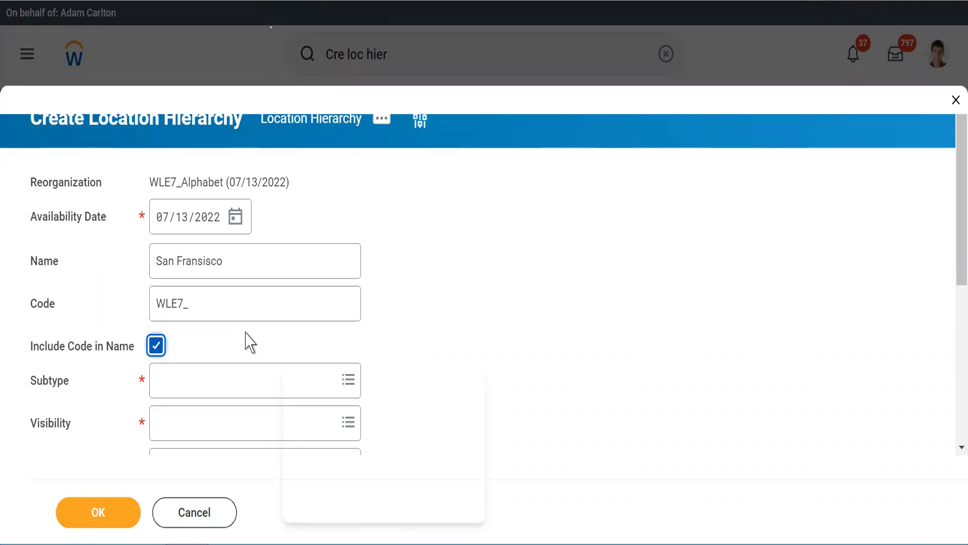
# Set the location hierarchy's subtype to Geographic Division.
pyautogui.scroll(-3, 255, 338)
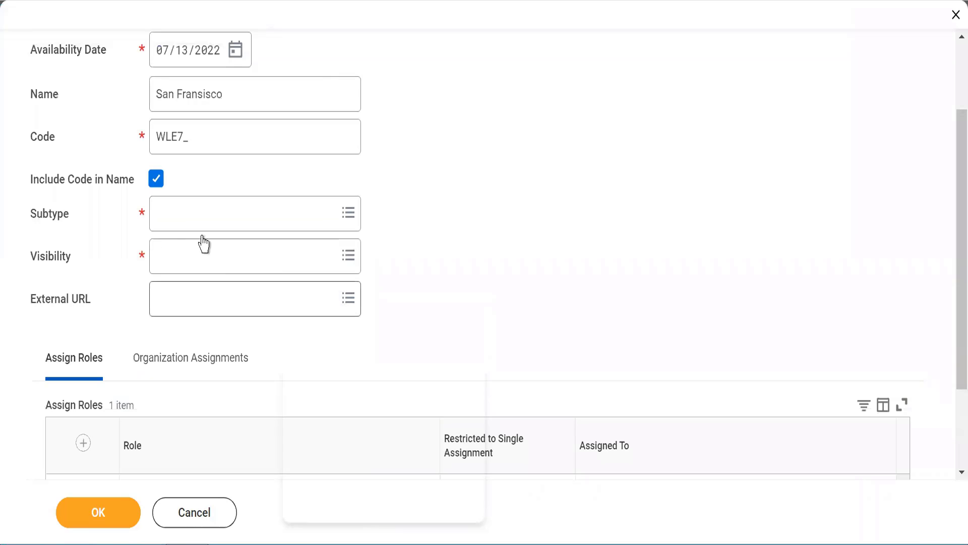
pyautogui.click(181, 216)
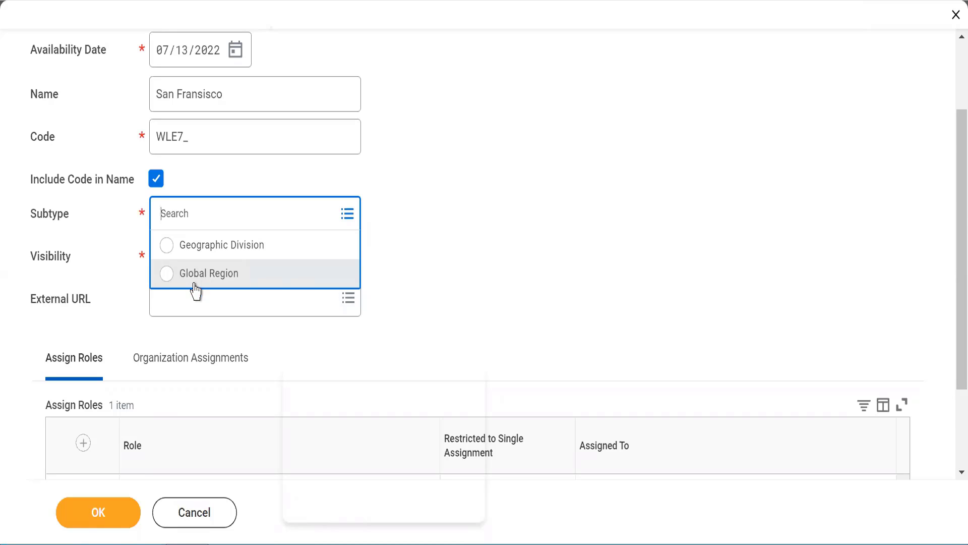
pyautogui.click(166, 245)
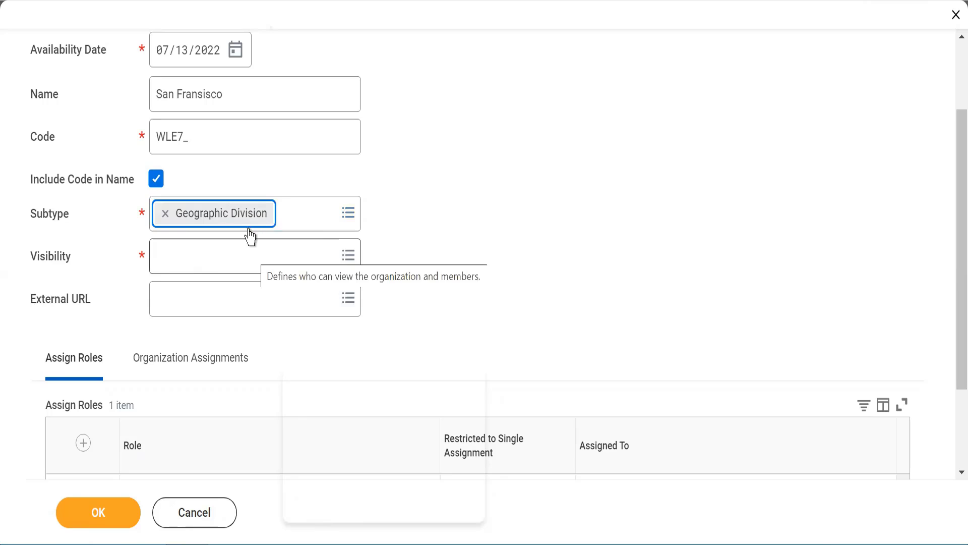
pyautogui.click(430, 199)
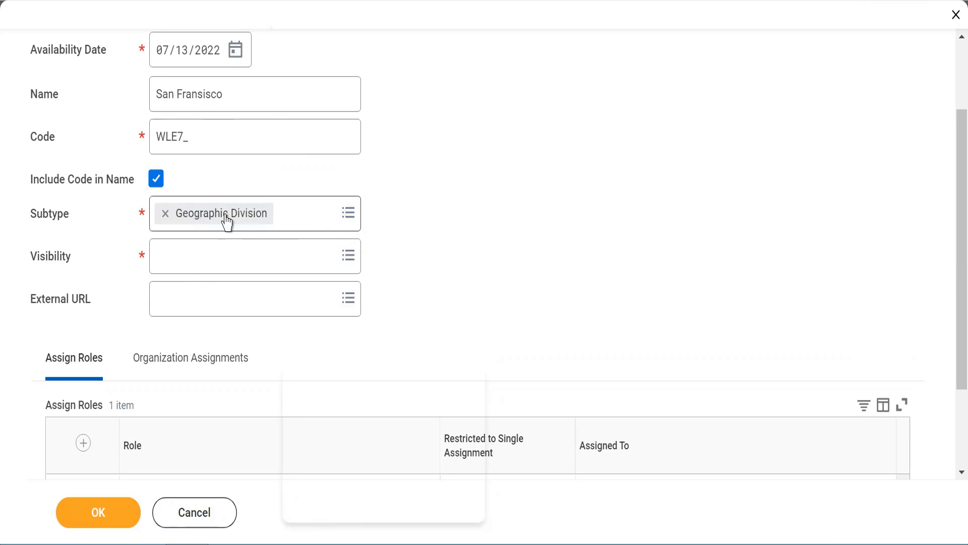
pyautogui.click(292, 214)
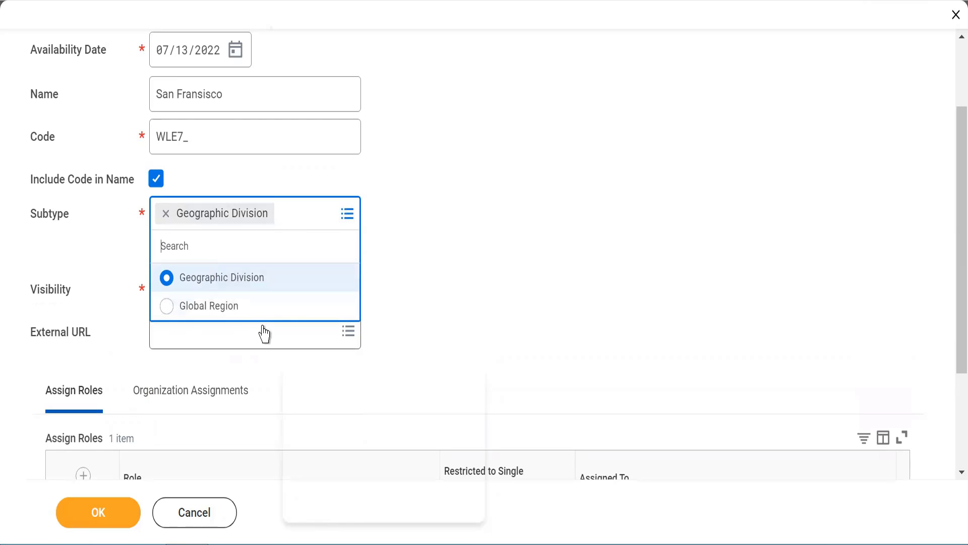
pyautogui.click(472, 241)
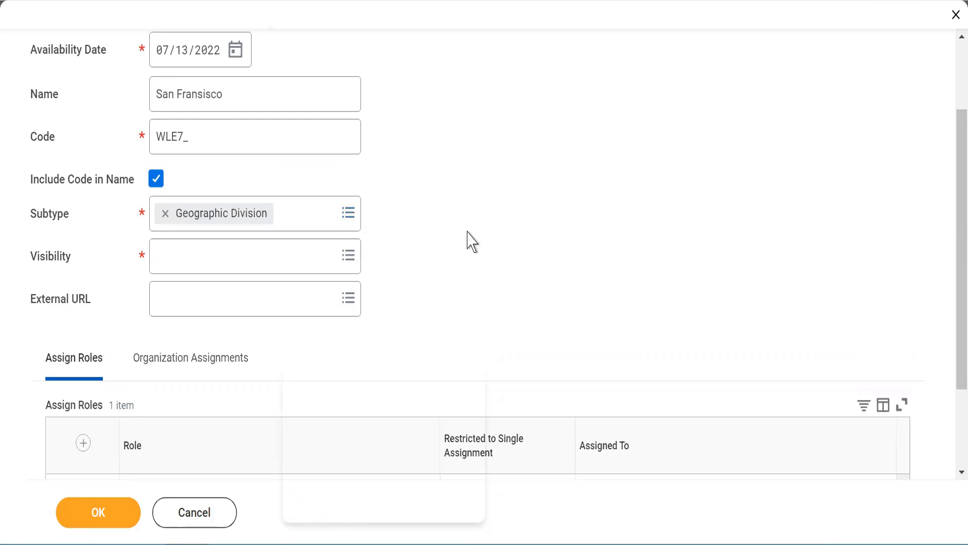
# Set the location hierarchy's visibility to Everyone and create the hierarchy.
pyautogui.click(166, 265)
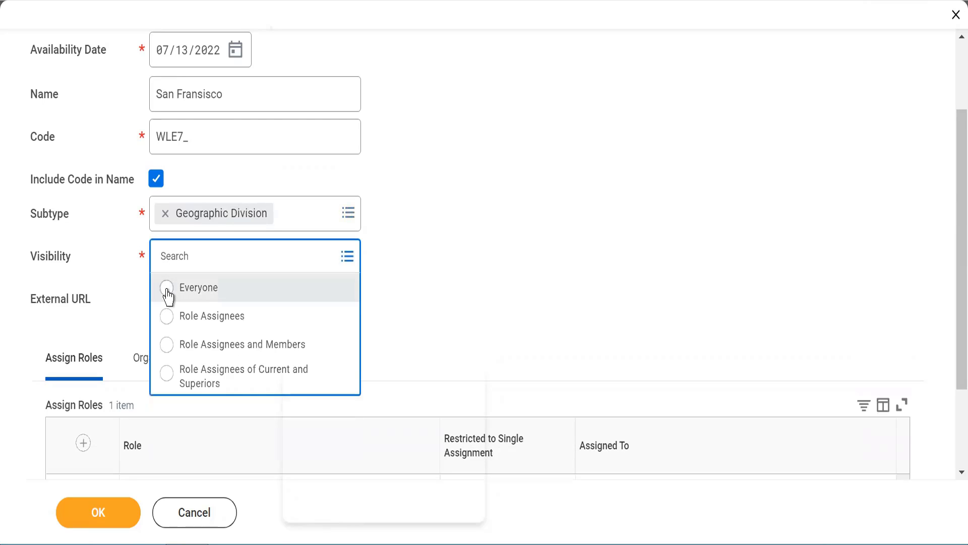
pyautogui.click(167, 288)
pyautogui.click(104, 521)
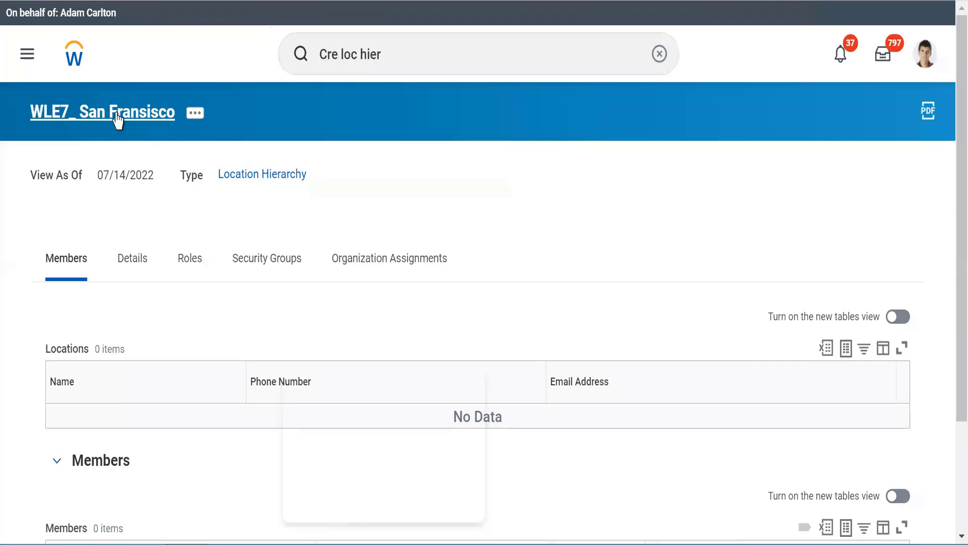
# Start creating a subordinate under the WLE7_ San Fransisco location hierarchy with the effective date 07/14/2022.
pyautogui.click(193, 117)
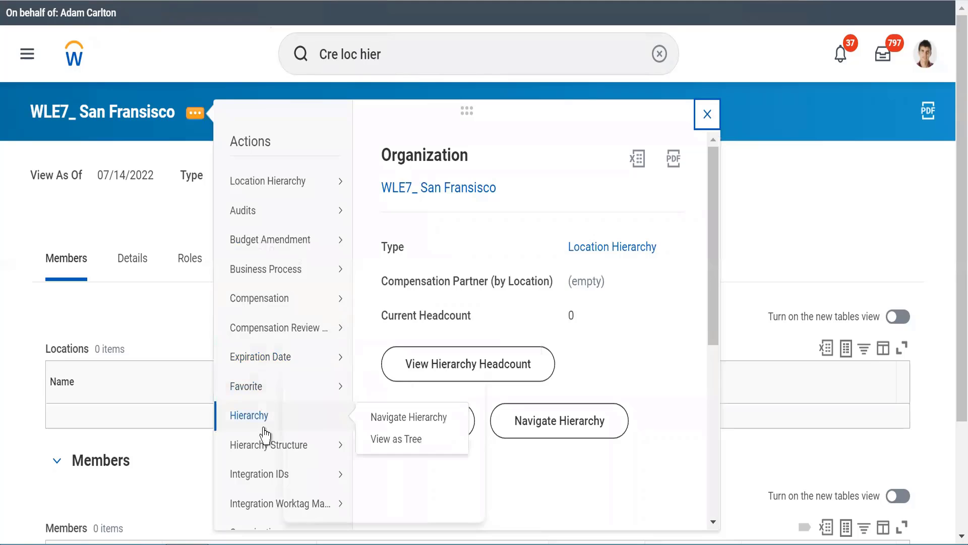
pyautogui.moveTo(716, 325); pyautogui.dragTo(714, 494)
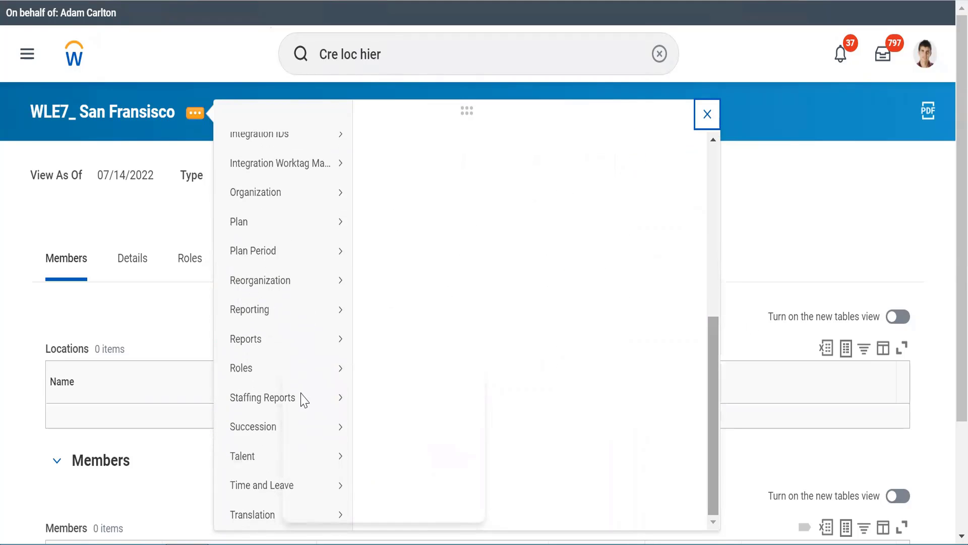
pyautogui.moveTo(271, 285)
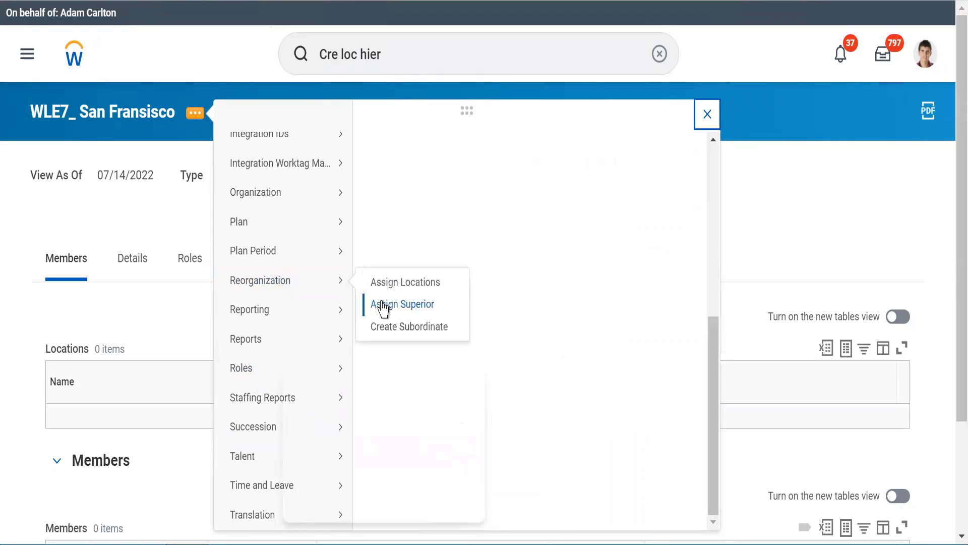
pyautogui.click(390, 327)
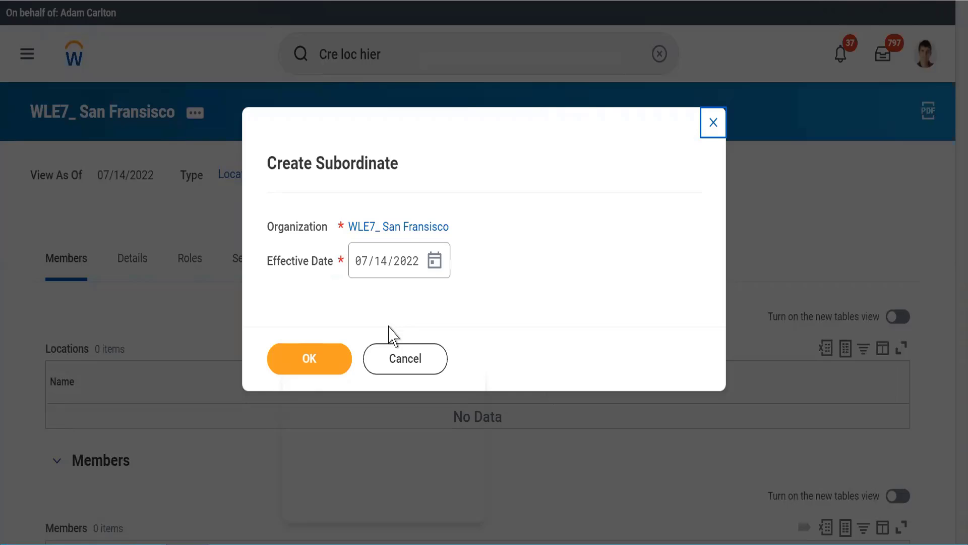
pyautogui.click(303, 355)
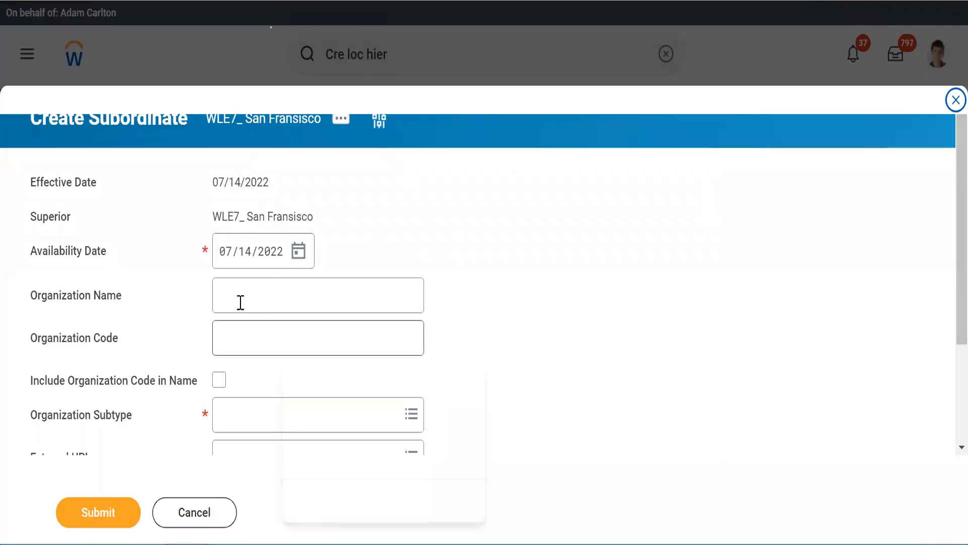
# Name the subordinate organization "London" with the code WLE7_ and include the organization code in its name.
pyautogui.click(240, 301)
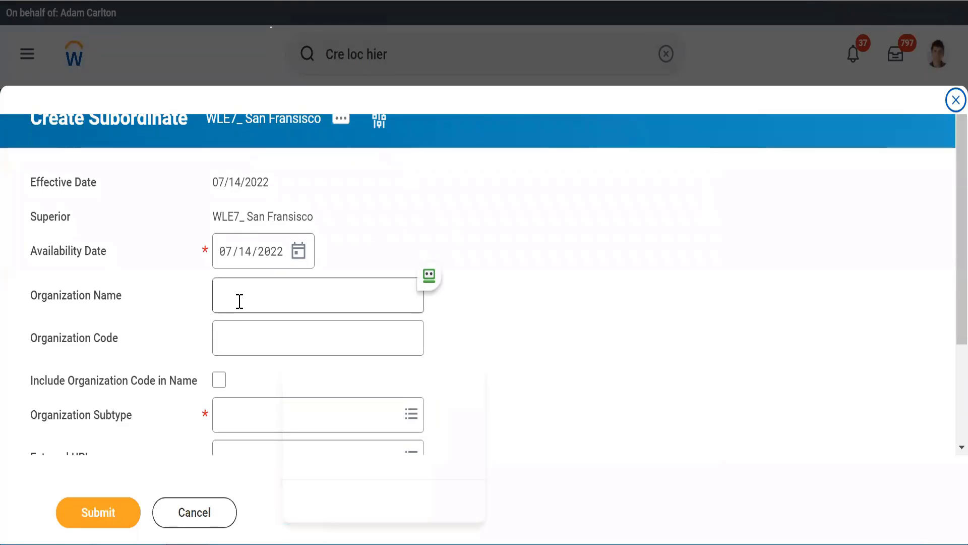
pyautogui.write('London')
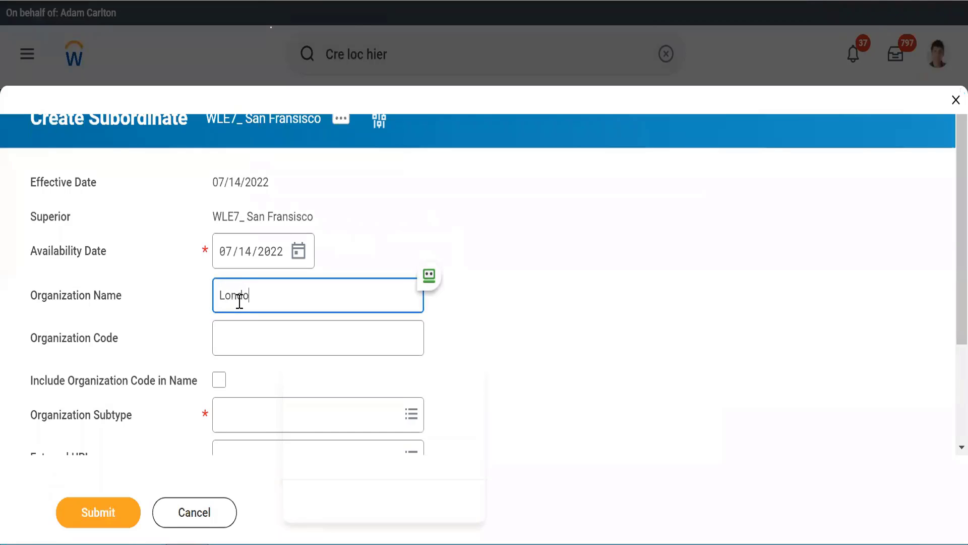
pyautogui.press('Tab')
pyautogui.write('WLE7_')
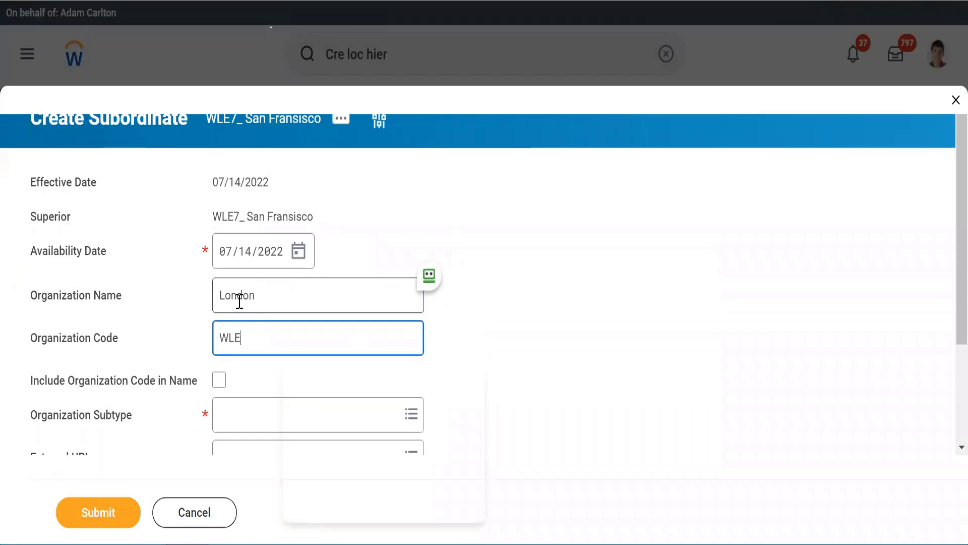
pyautogui.click(219, 382)
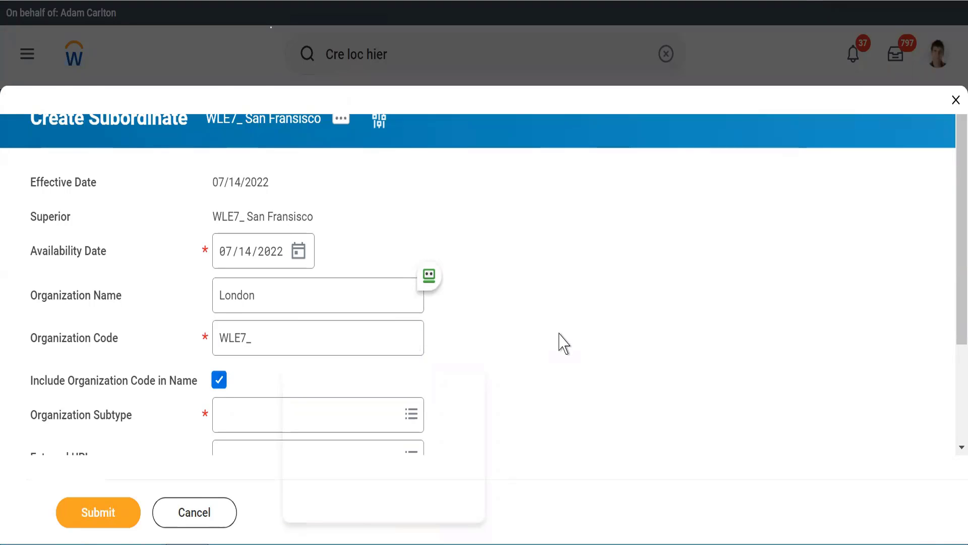
# Set the London subordinate's organization subtype to Geographic Division and submit it.
pyautogui.scroll(-3, 564, 343)
pyautogui.click(257, 297)
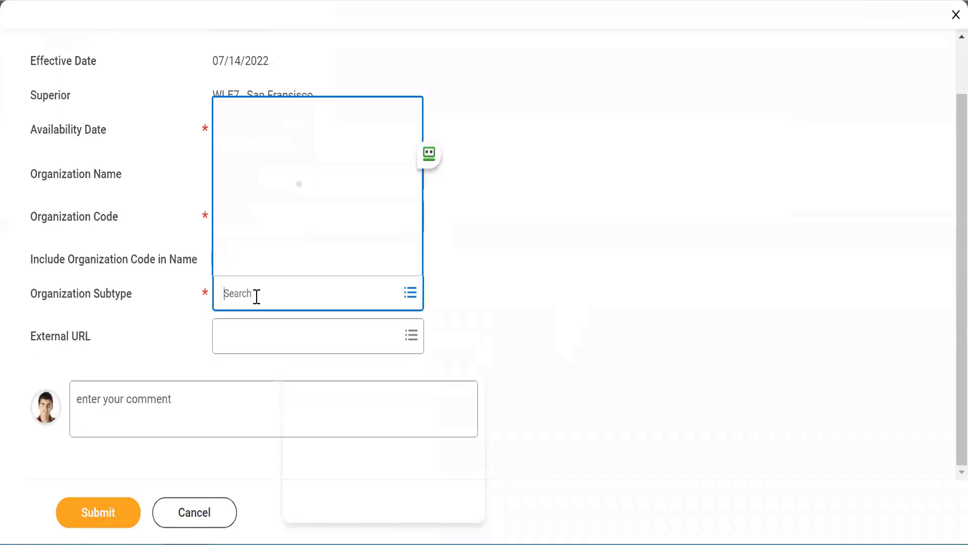
pyautogui.click(229, 234)
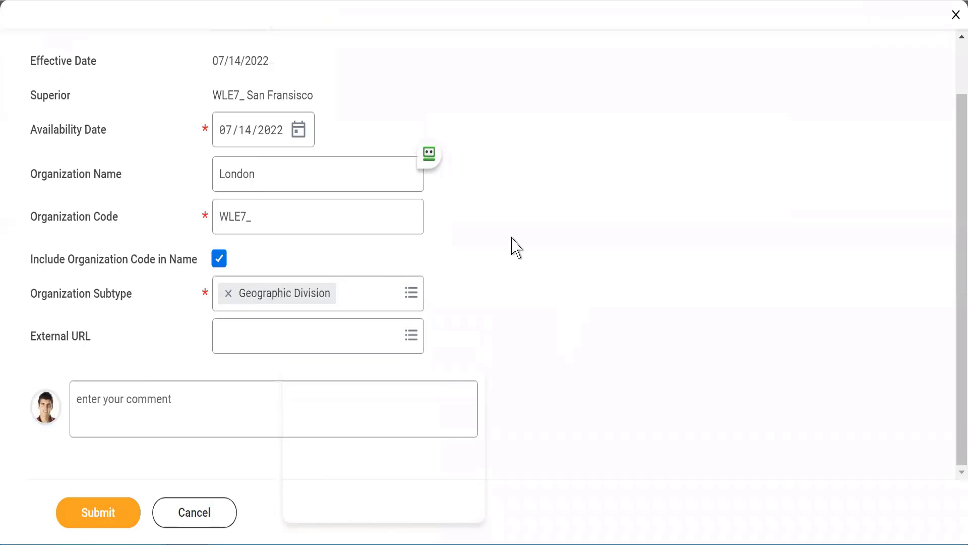
pyautogui.click(87, 515)
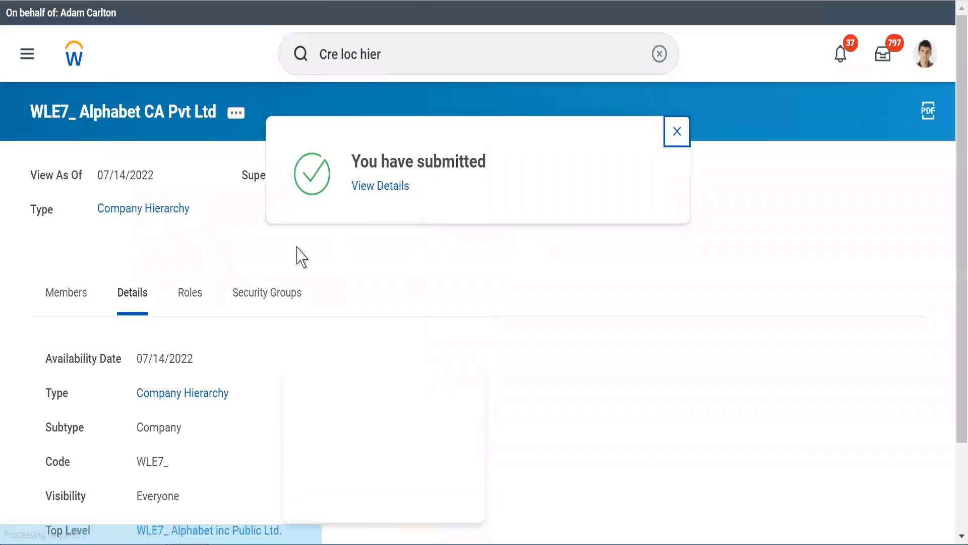
# Search for "WLE7_san" and open the WLE7_ San Fransisco location hierarchy.
pyautogui.tripleClick(407, 54)
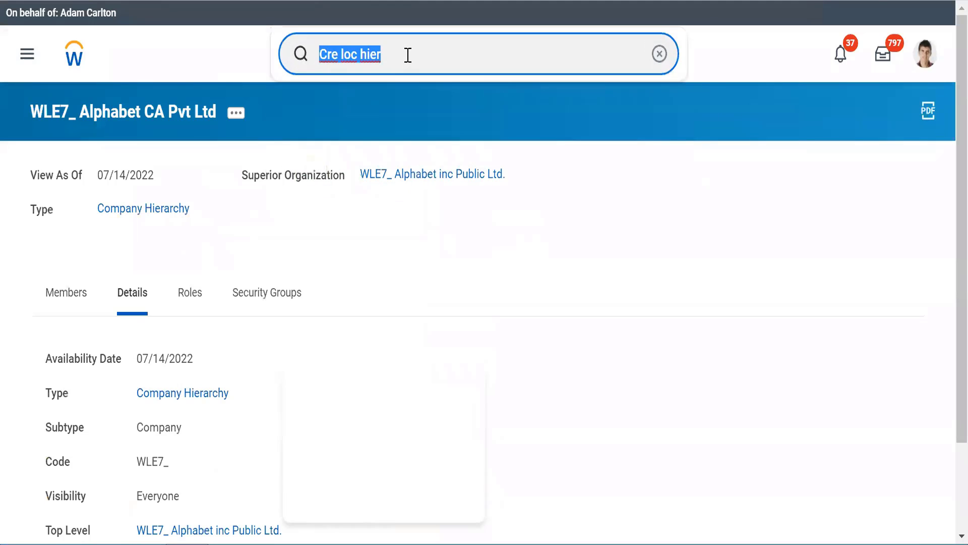
pyautogui.write('WLE&_sa')
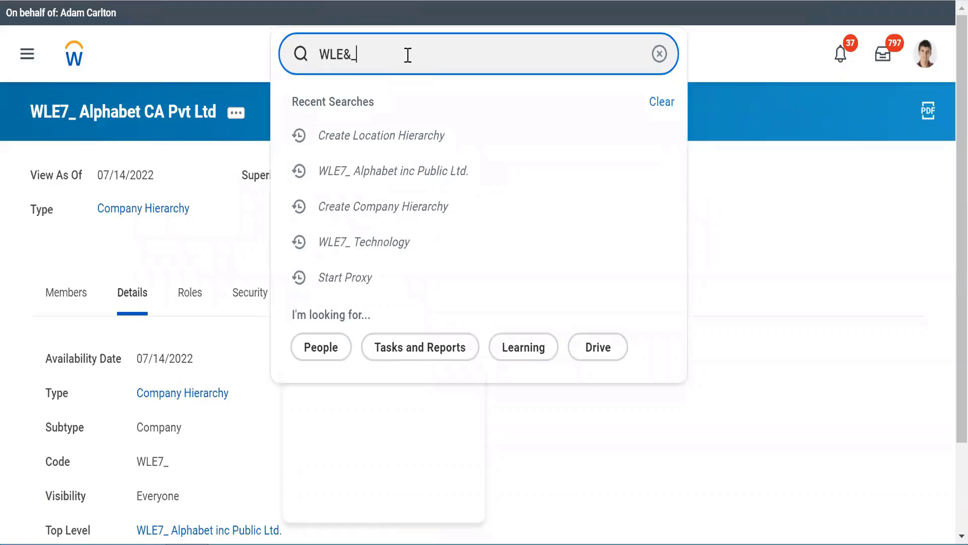
pyautogui.press('BackSpace')
pyautogui.press('BackSpace')
pyautogui.press('BackSpace')
pyautogui.press('BackSpace')
pyautogui.write('7_san')
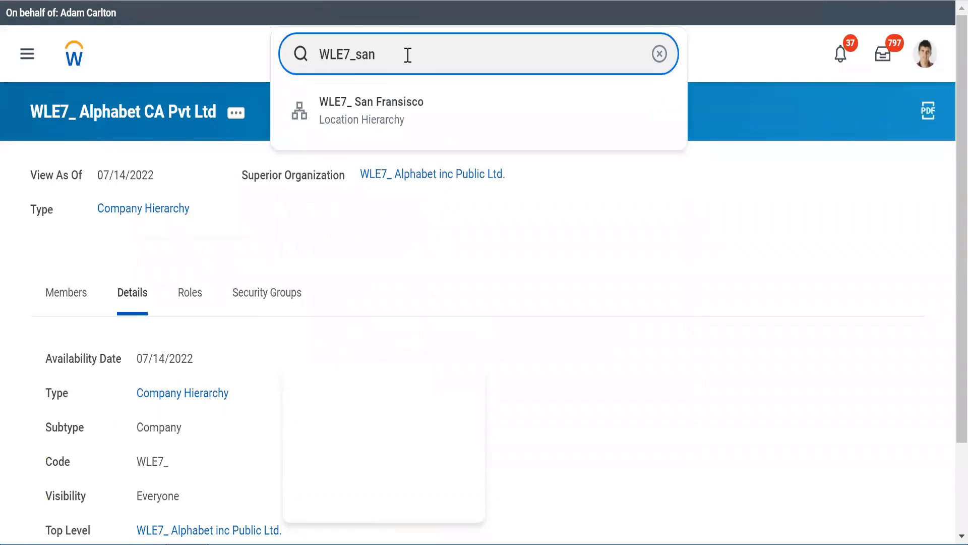
pyautogui.click(363, 123)
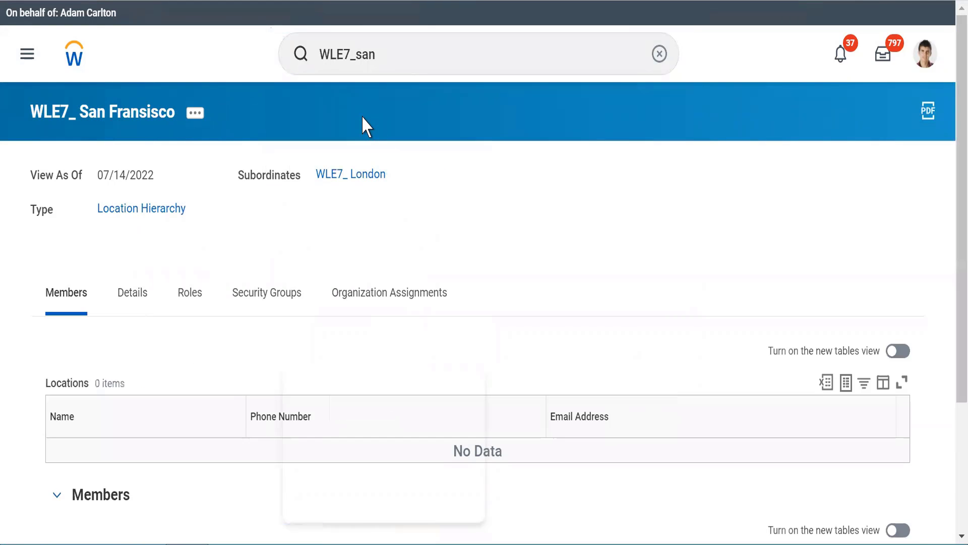
# View the org chart of the WLE7_ San Fransisco location hierarchy from its related actions.
pyautogui.click(195, 113)
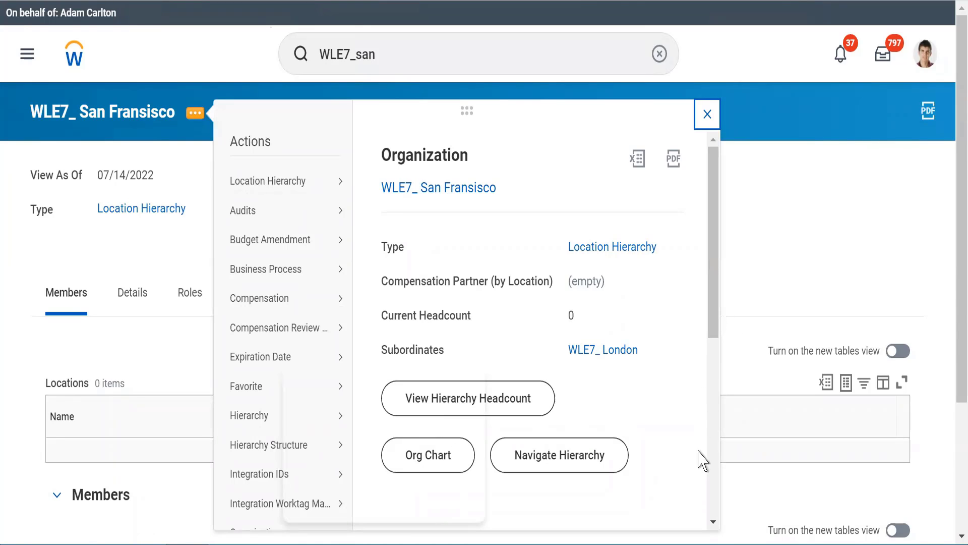
pyautogui.scroll(-7, 717, 511)
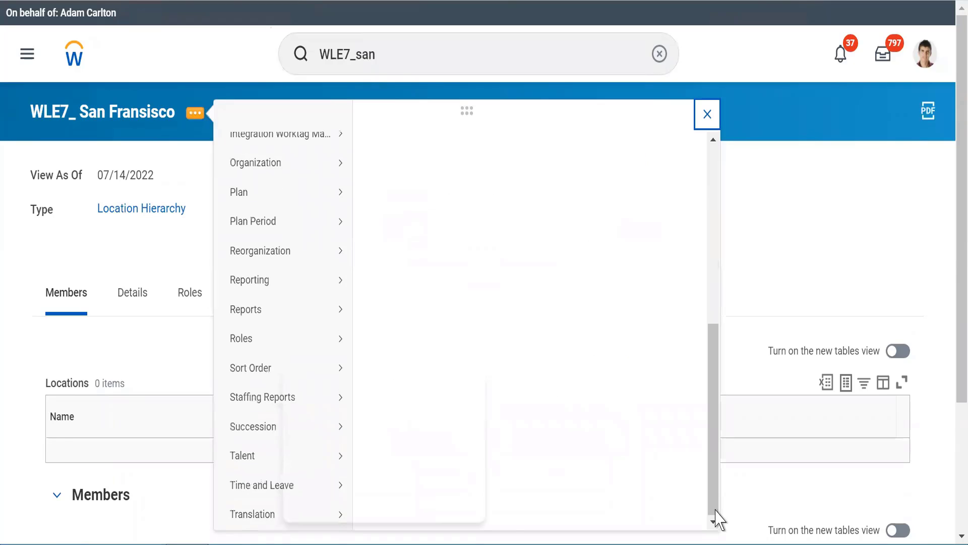
pyautogui.scroll(5, 717, 383)
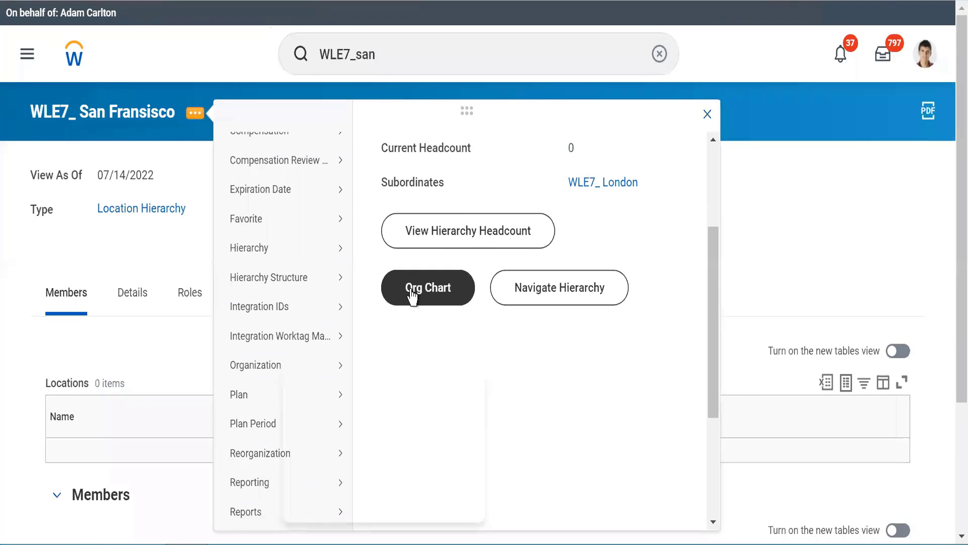
pyautogui.click(413, 296)
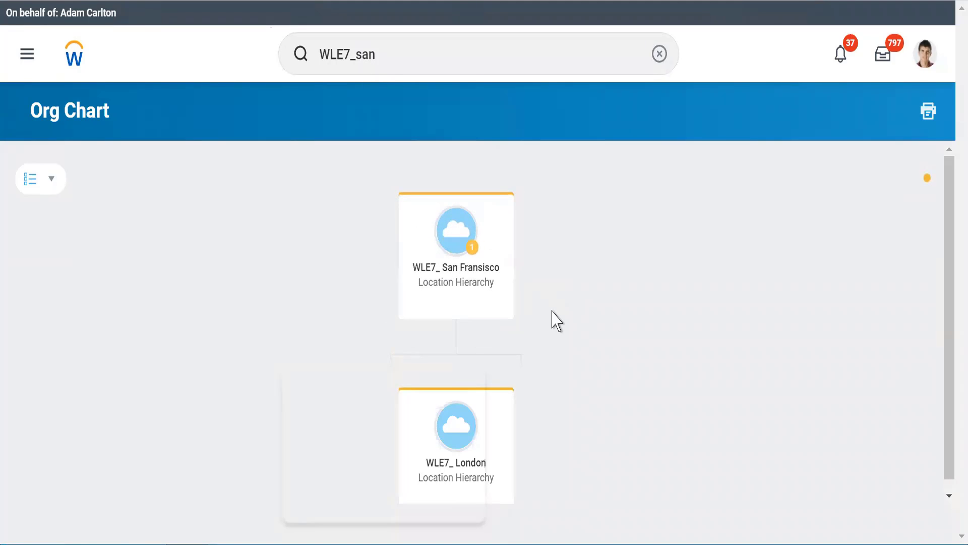
# Return to the home page and start the Create Region Hierarchy task with the reorganization WLE7_Alphabet (07/13/2022).
pyautogui.click(75, 65)
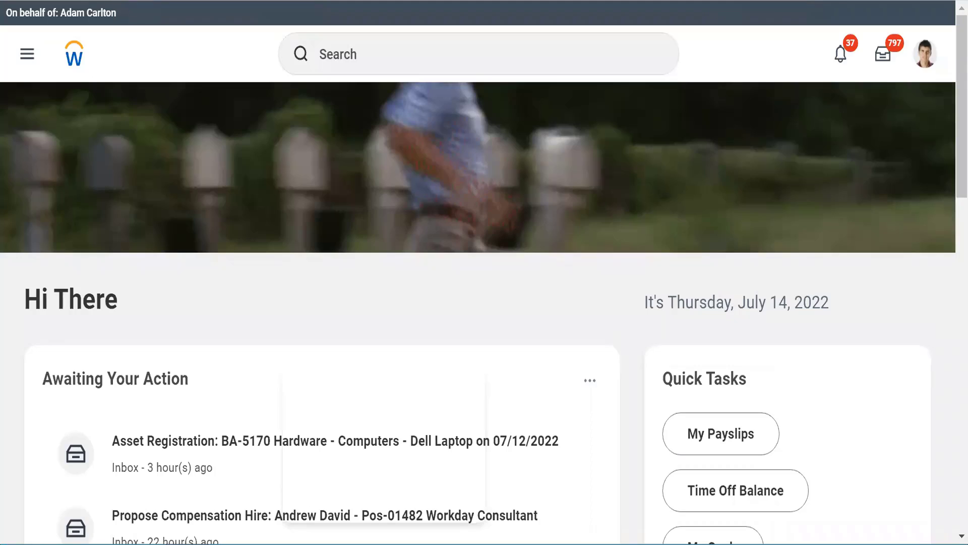
pyautogui.click(369, 63)
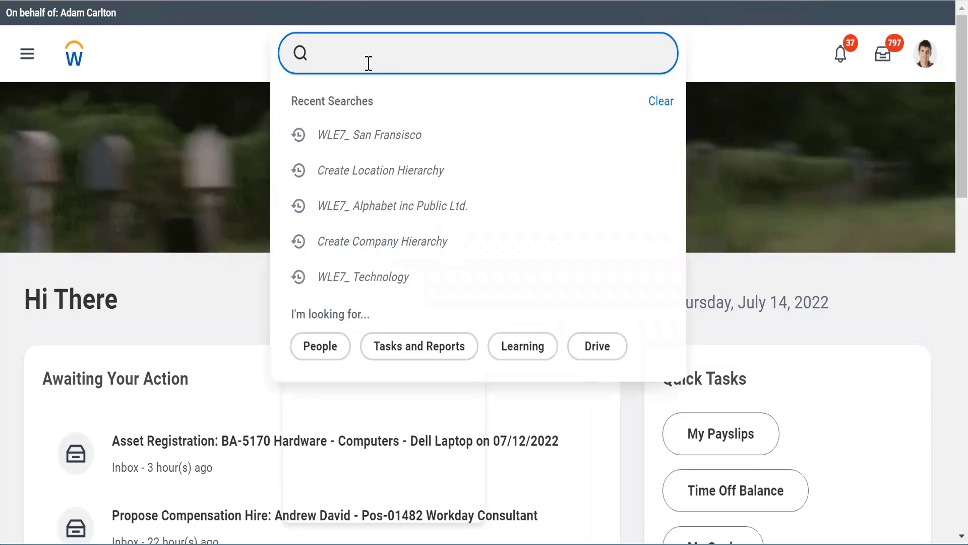
pyautogui.write('Cre region')
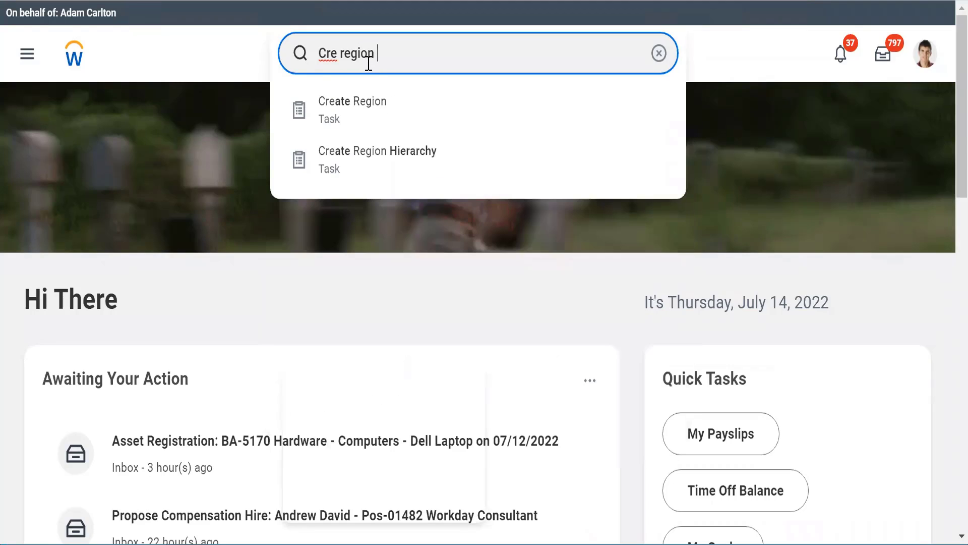
pyautogui.click(345, 162)
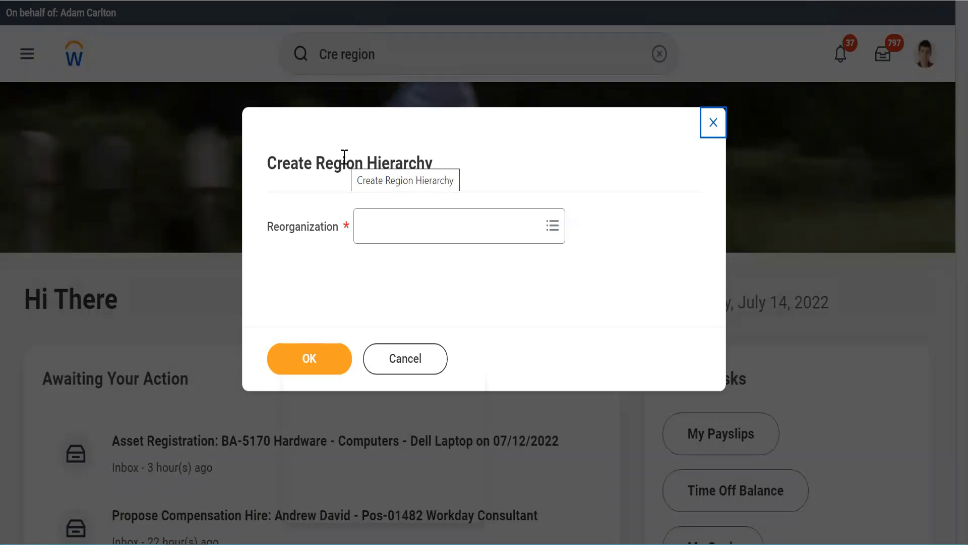
pyautogui.click(417, 235)
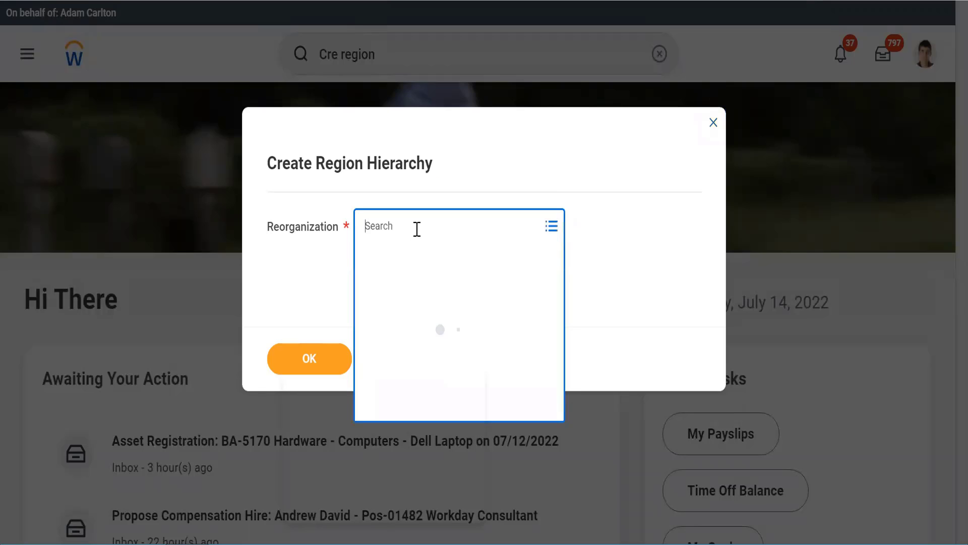
pyautogui.write('WLE7')
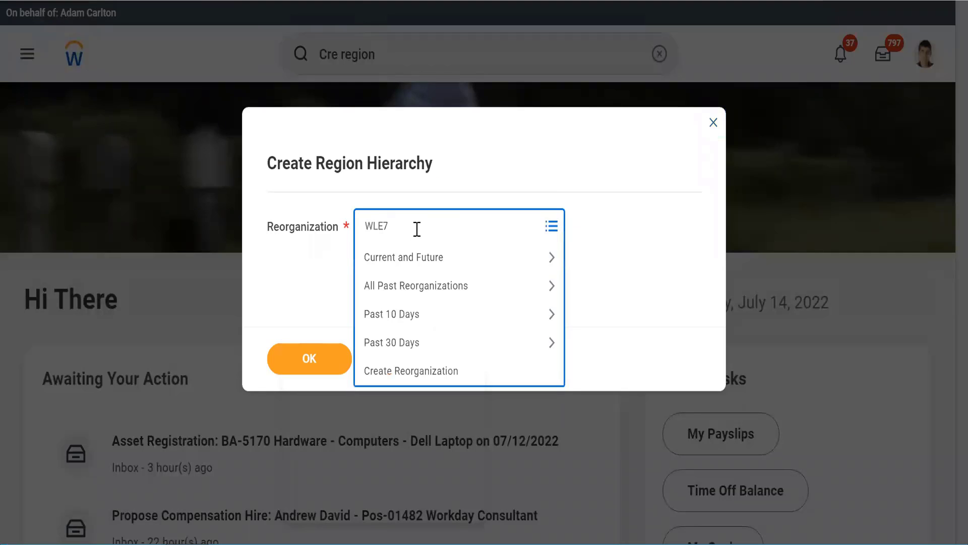
pyautogui.write('_')
pyautogui.press('Return')
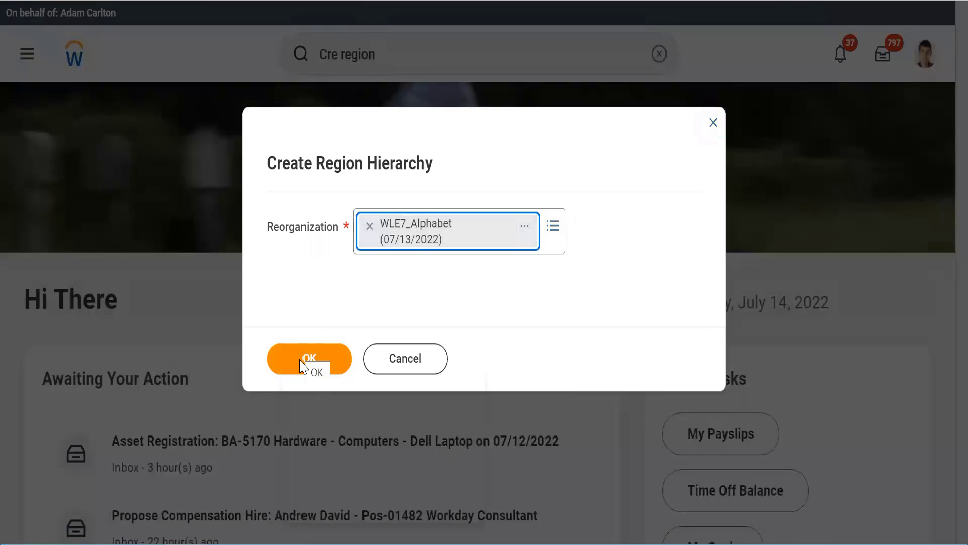
pyautogui.click(337, 360)
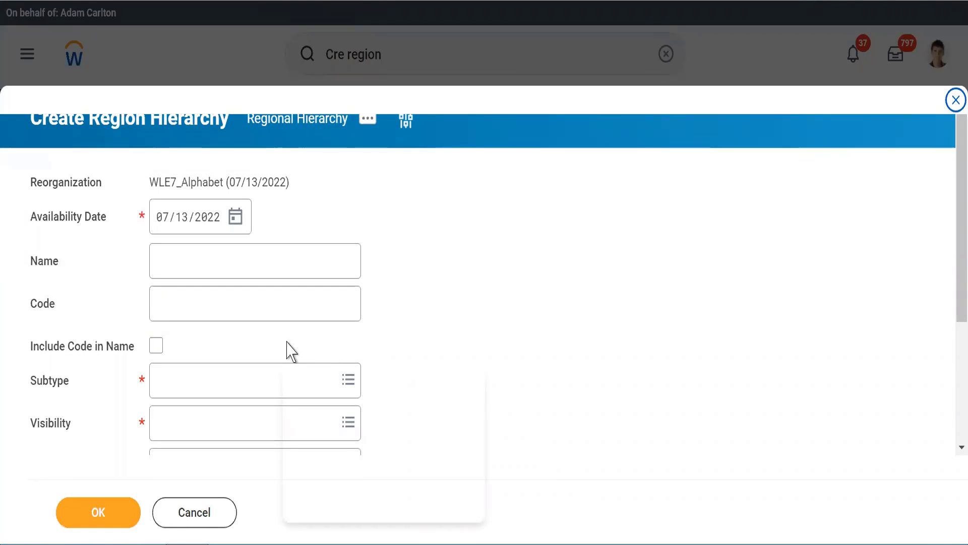
# Name the region hierarchy "Global" with the code WLE7_ and include the code in its name.
pyautogui.click(158, 257)
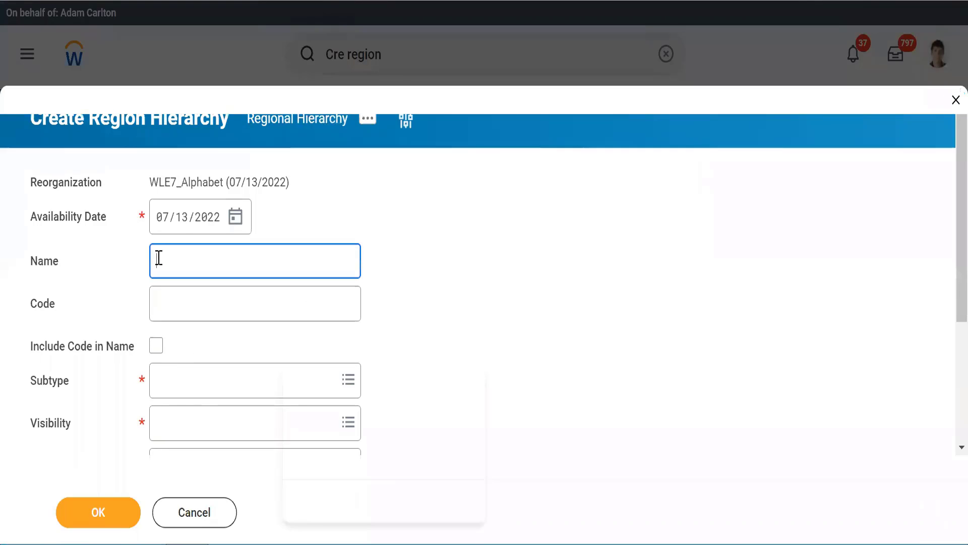
pyautogui.write('Global')
pyautogui.press('Tab')
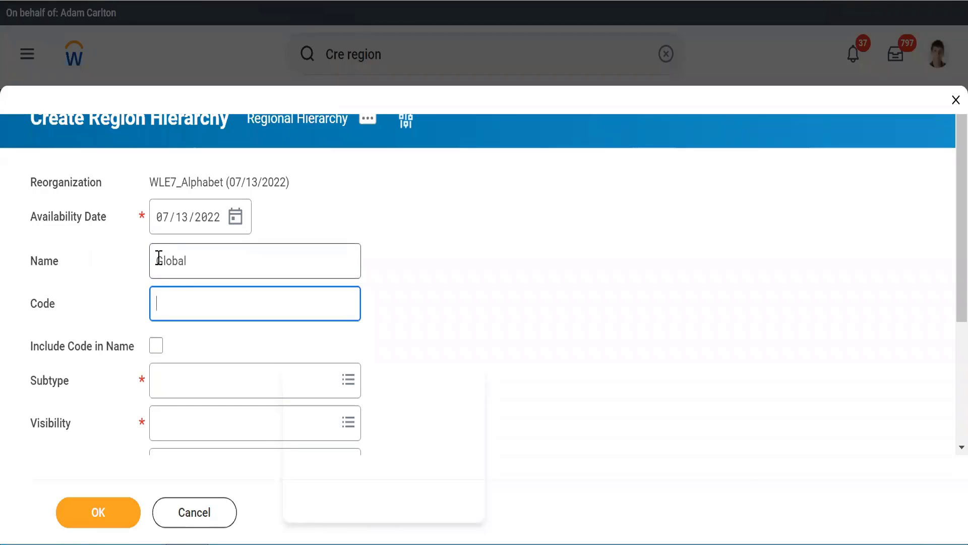
pyautogui.write('WLE7_')
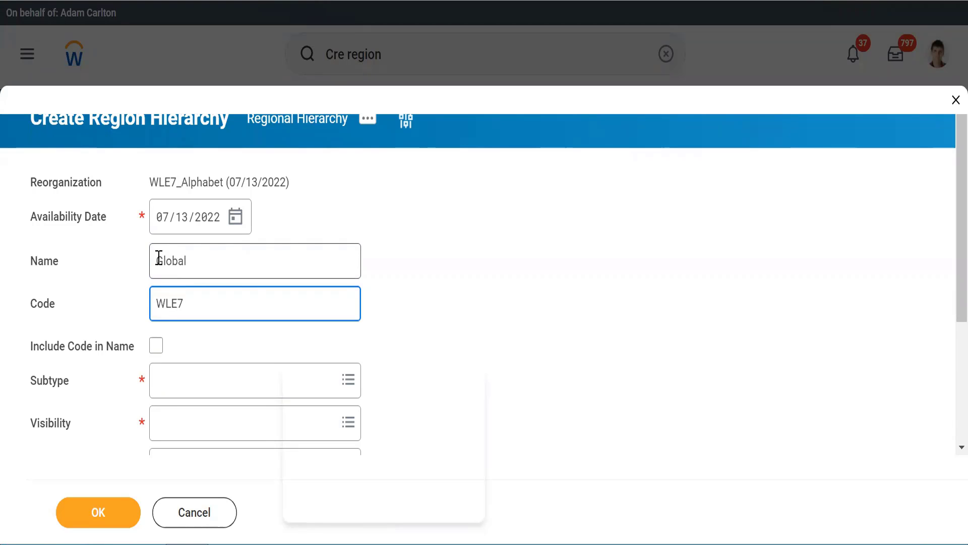
pyautogui.click(157, 346)
# Set the region hierarchy's subtype to Region and its visibility to Everyone, and create it.
pyautogui.click(169, 383)
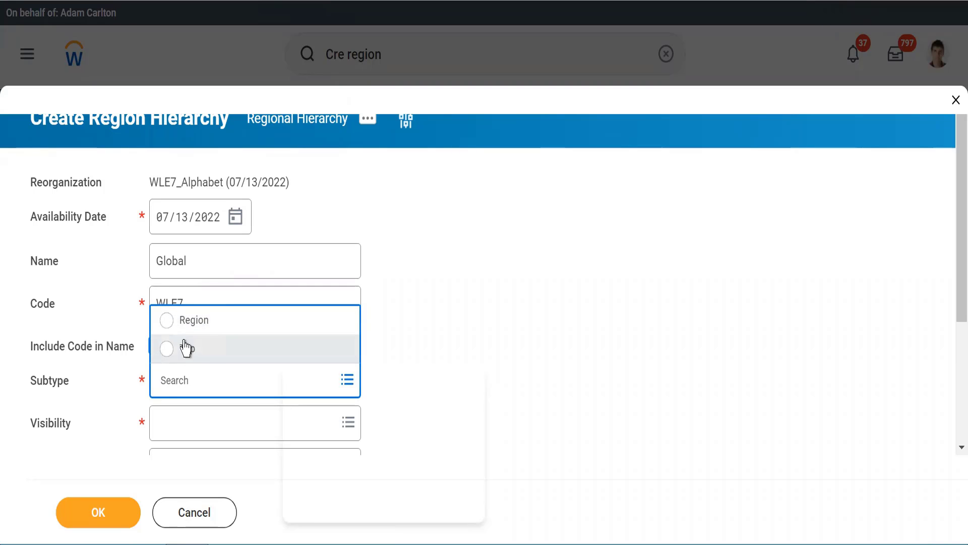
pyautogui.click(166, 321)
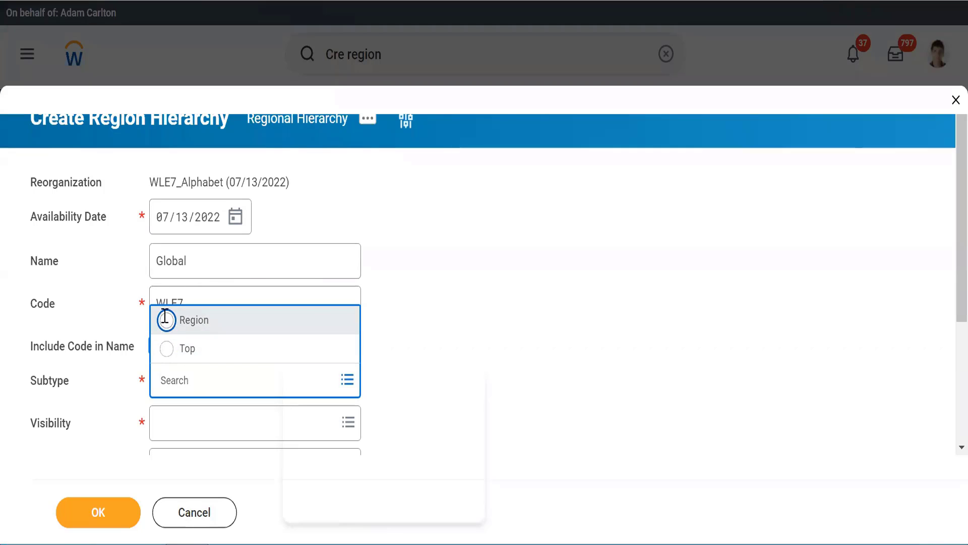
pyautogui.scroll(-3, 574, 323)
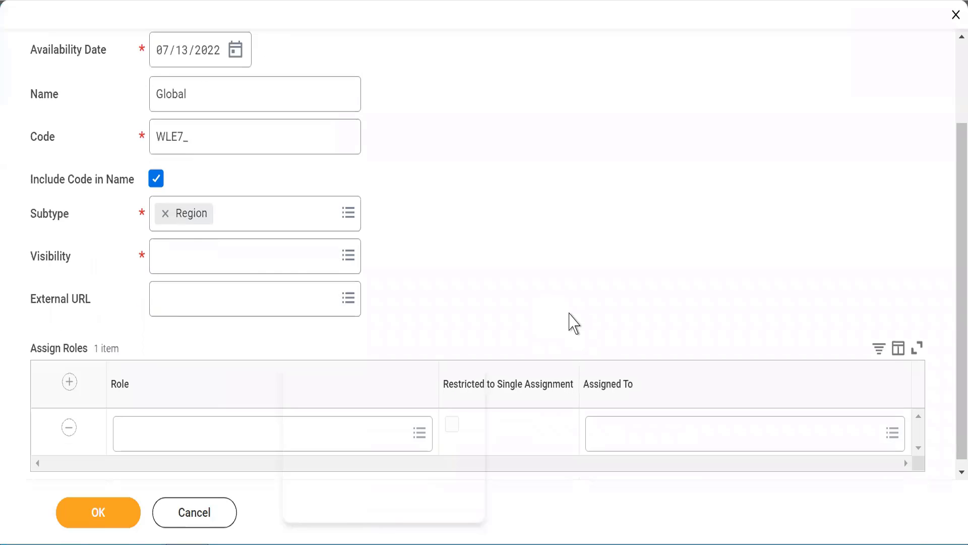
pyautogui.click(167, 257)
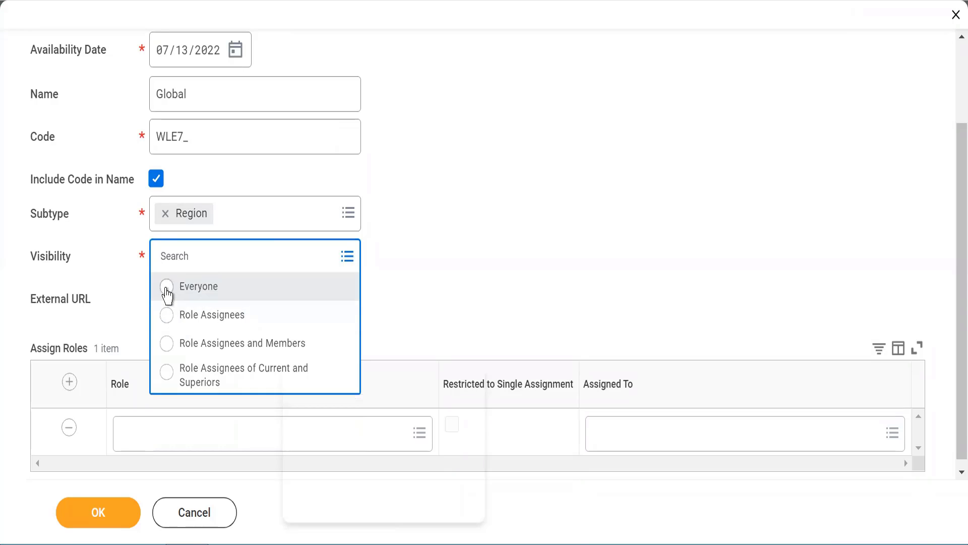
pyautogui.click(164, 286)
pyautogui.click(82, 517)
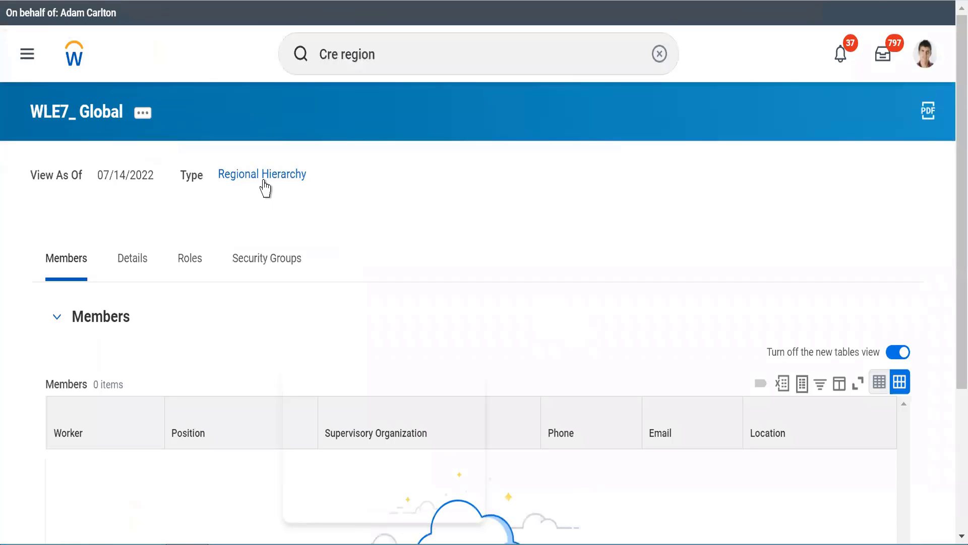
# Start the Create Subordinate reorganization task for the WLE7_ Global hierarchy with the effective date 07/14/2022.
pyautogui.click(141, 116)
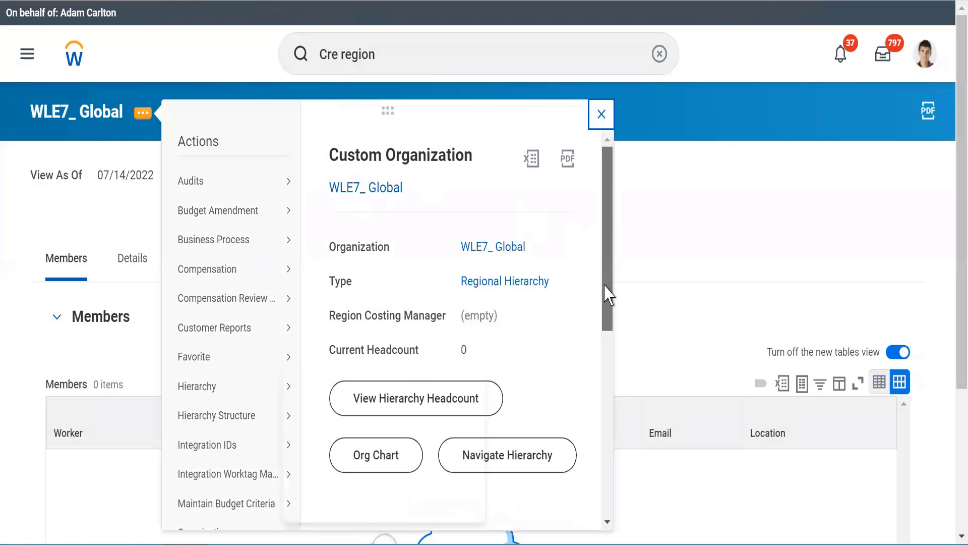
pyautogui.moveTo(605, 292); pyautogui.dragTo(612, 423)
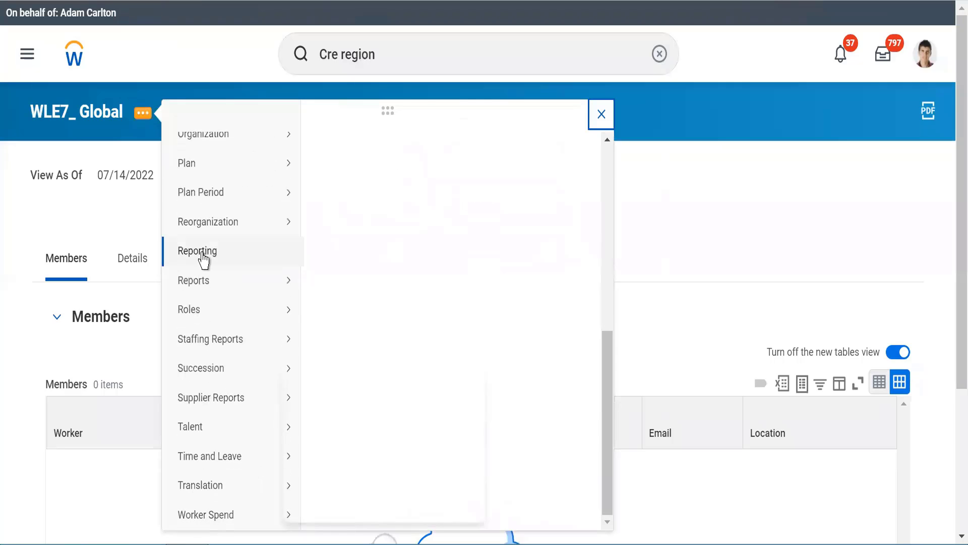
pyautogui.moveTo(258, 250)
pyautogui.moveTo(238, 227)
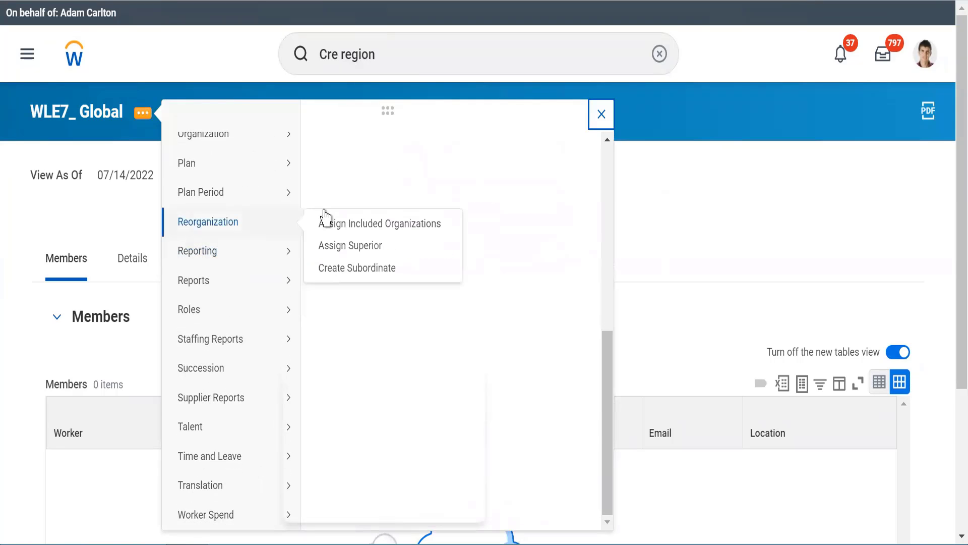
pyautogui.click(358, 272)
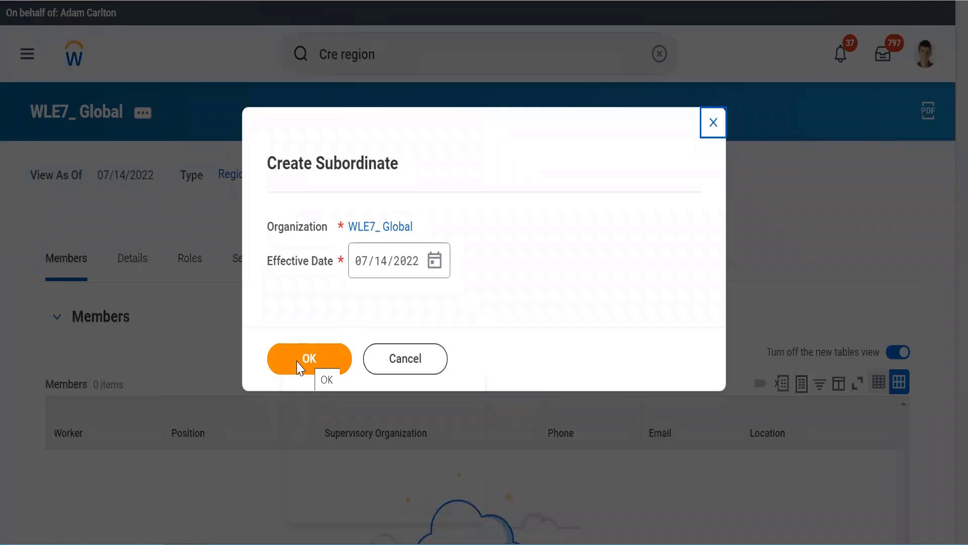
pyautogui.click(343, 362)
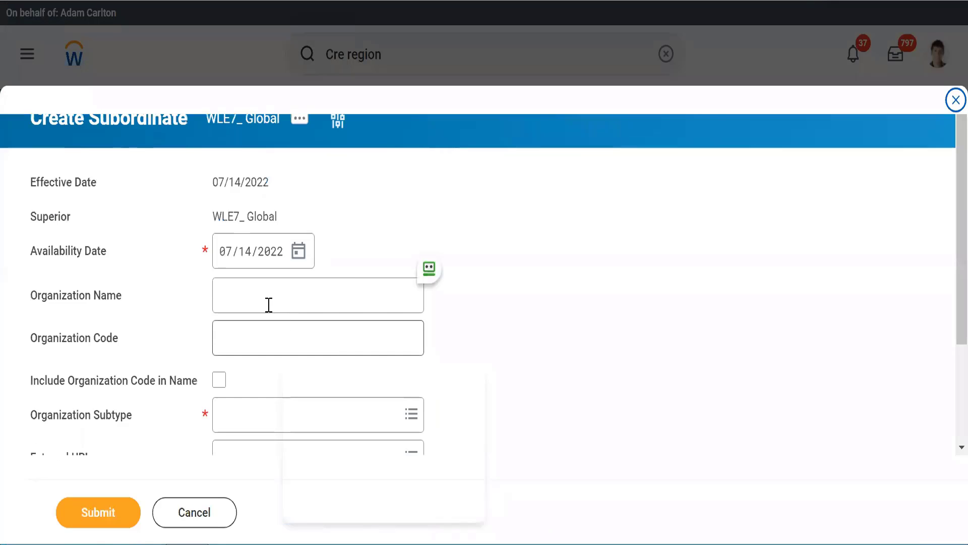
# Name the subordinate organization "AMER" with the code WLE7_ and include the code in its name.
pyautogui.click(247, 294)
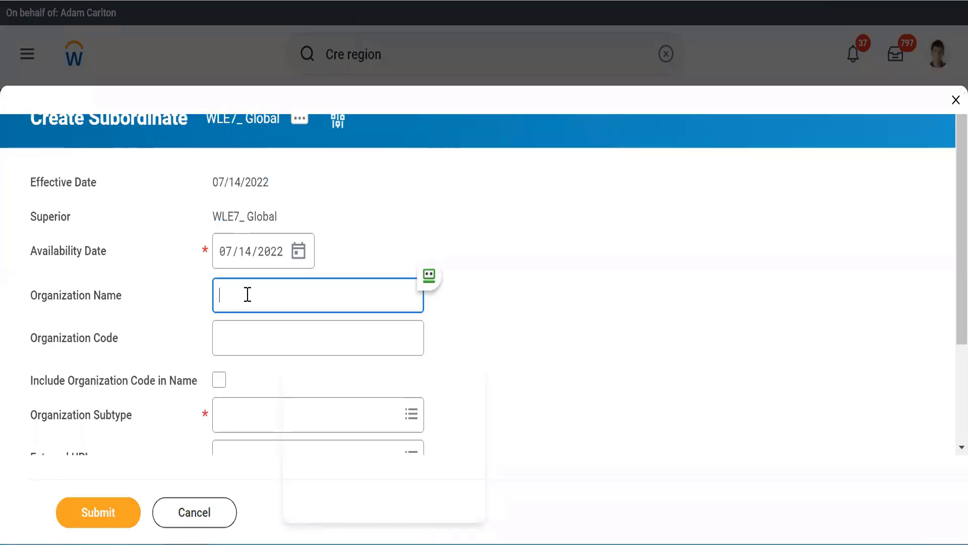
pyautogui.write('AMER')
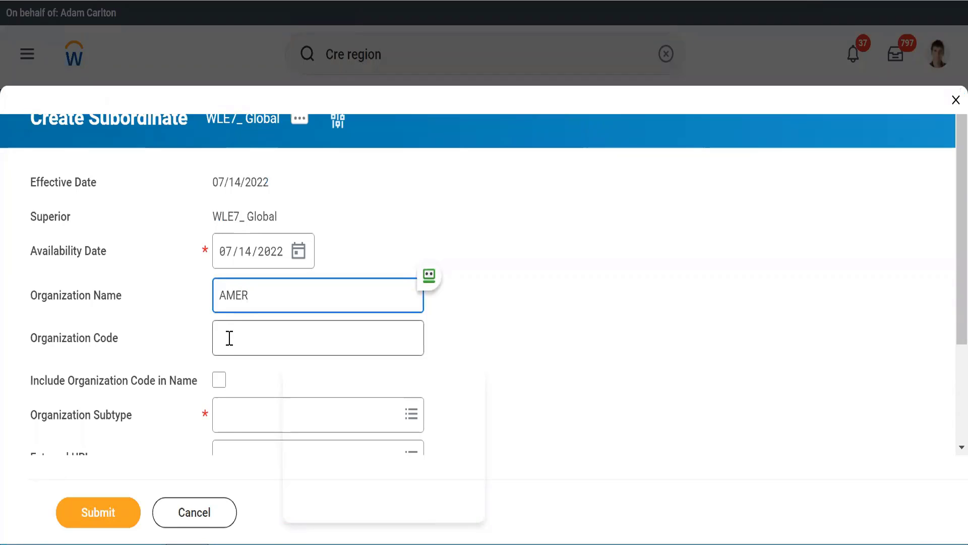
pyautogui.click(229, 338)
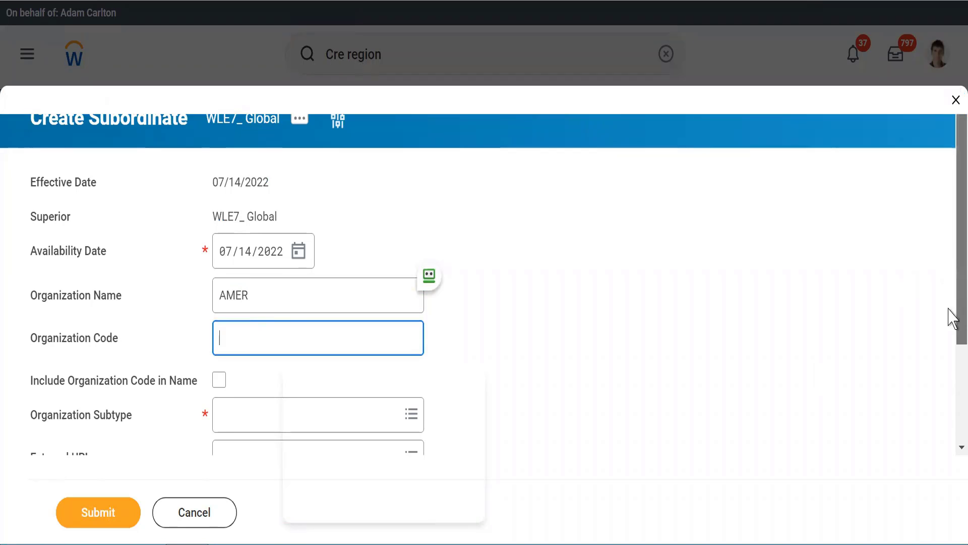
pyautogui.scroll(-3, 952, 315)
pyautogui.write('WLE&')
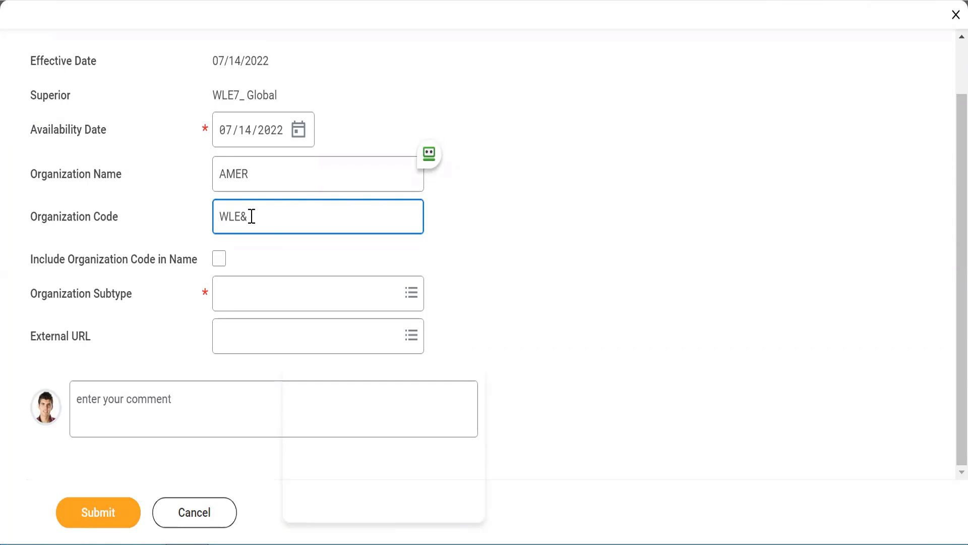
pyautogui.press('BackSpace')
pyautogui.write('7_')
pyautogui.click(219, 258)
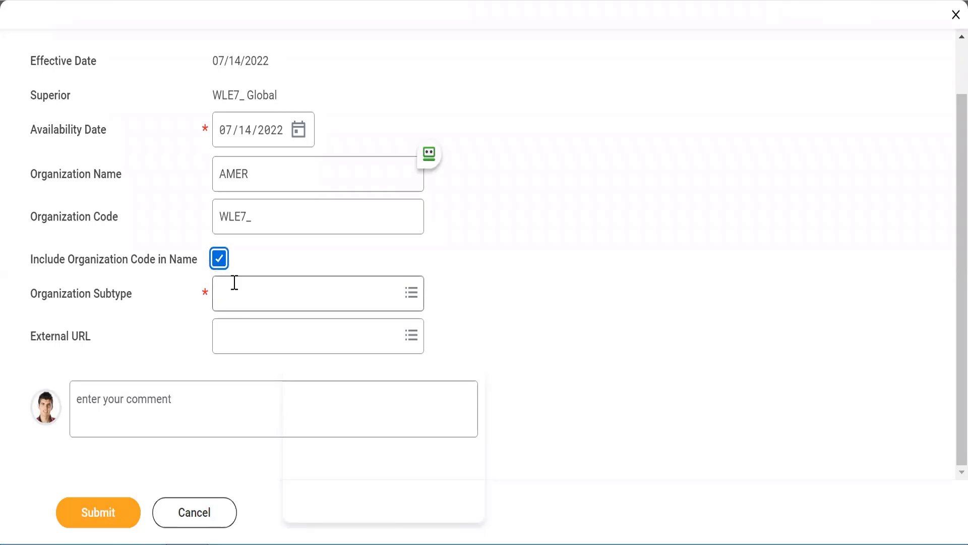
# Set the AMER organization's subtype to Region and submit the new subordinate.
pyautogui.click(235, 282)
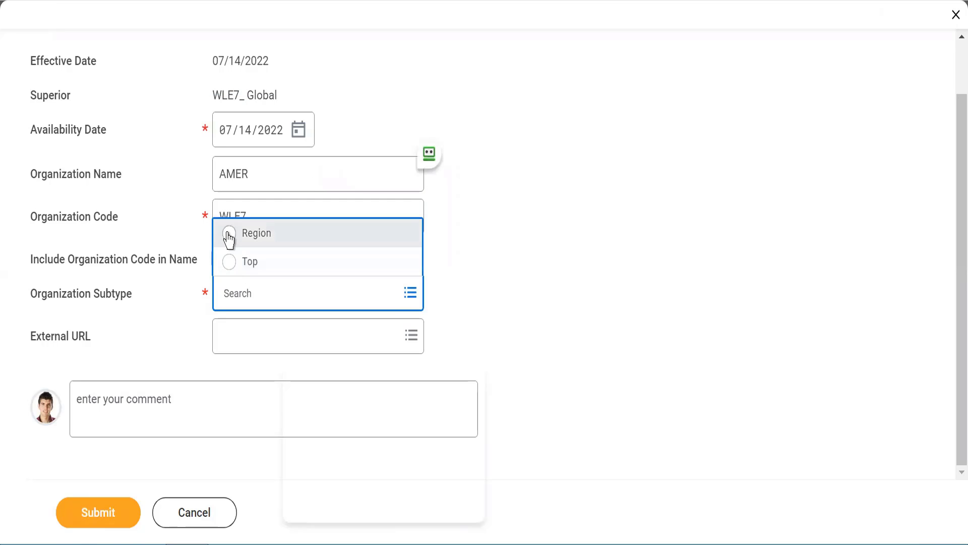
pyautogui.click(228, 234)
pyautogui.click(91, 515)
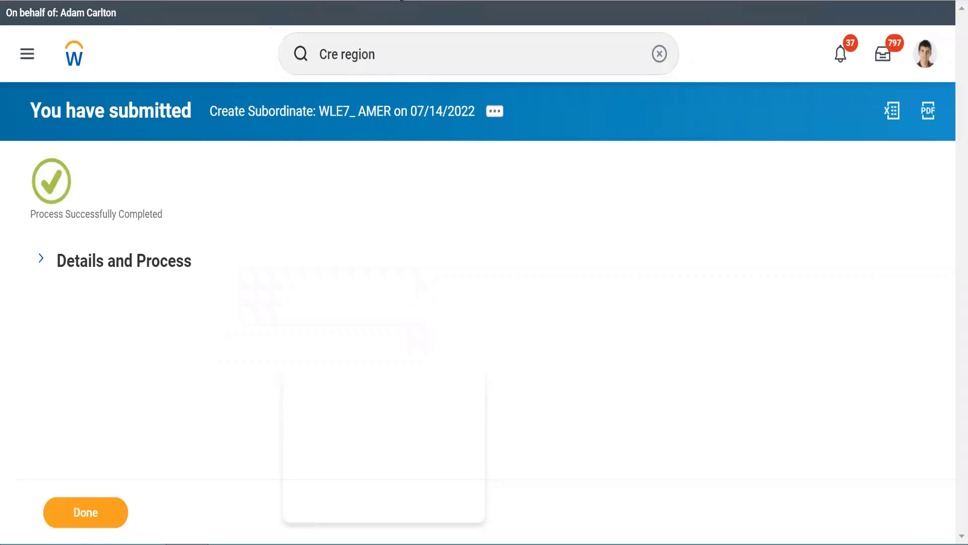
# Search for "WLE7_glo" and open the WLE7_ Global regional hierarchy.
pyautogui.click(392, 54)
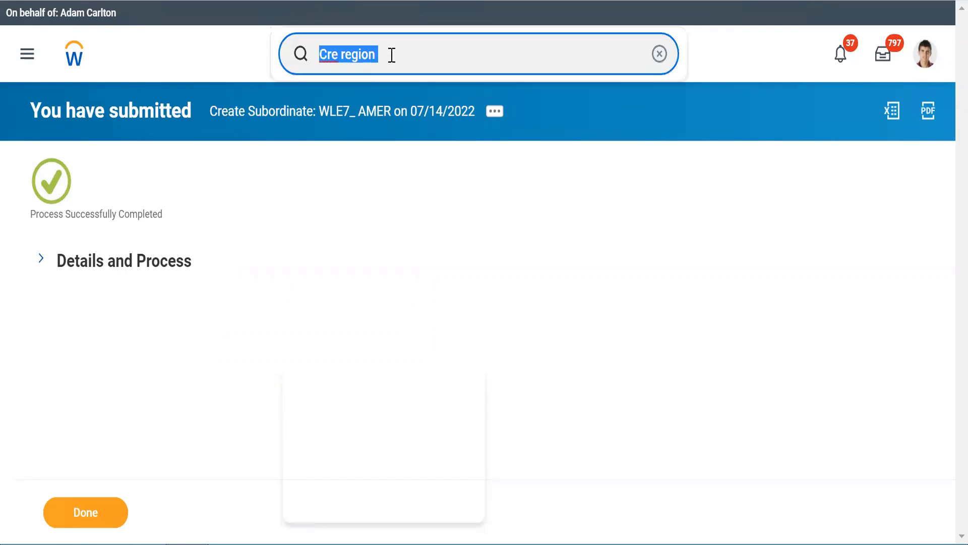
pyautogui.press('BackSpace')
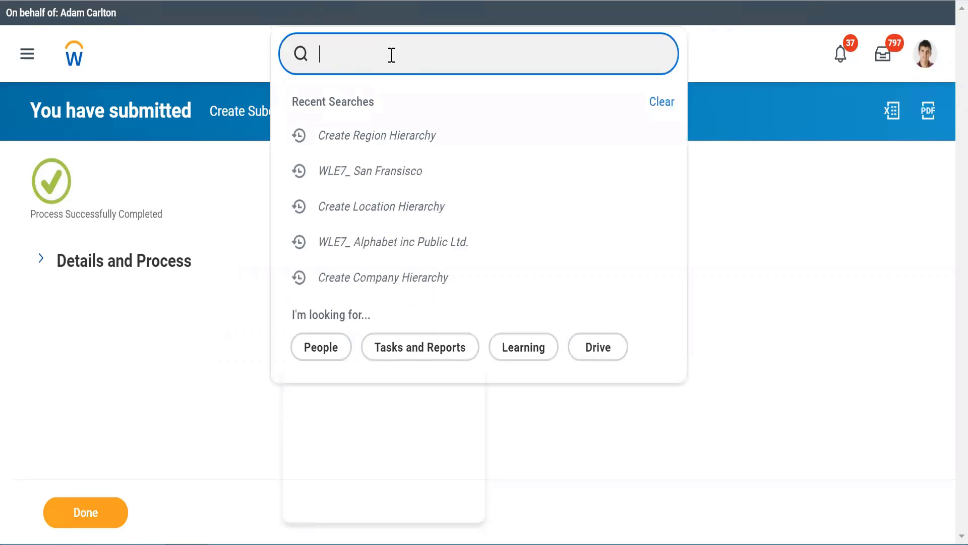
pyautogui.write('WLE7_glo')
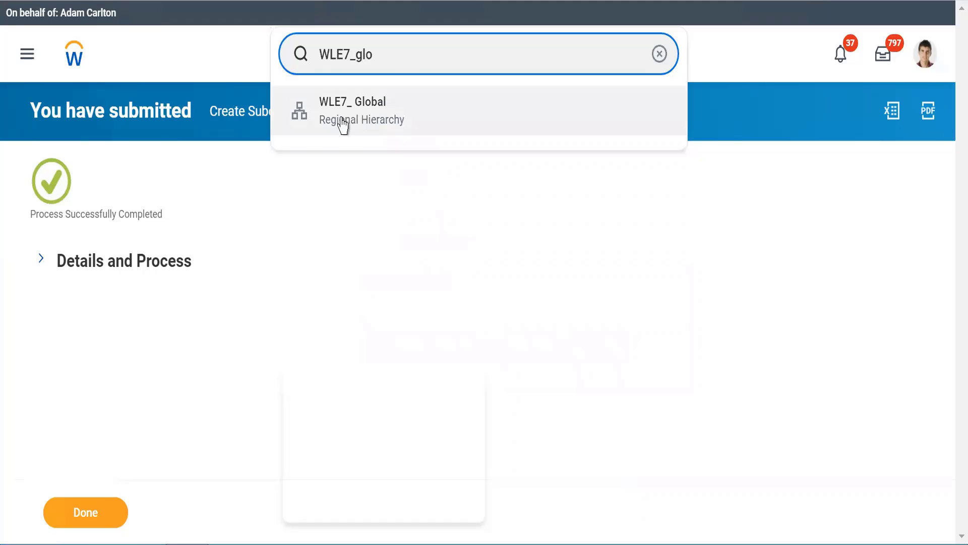
pyautogui.click(343, 125)
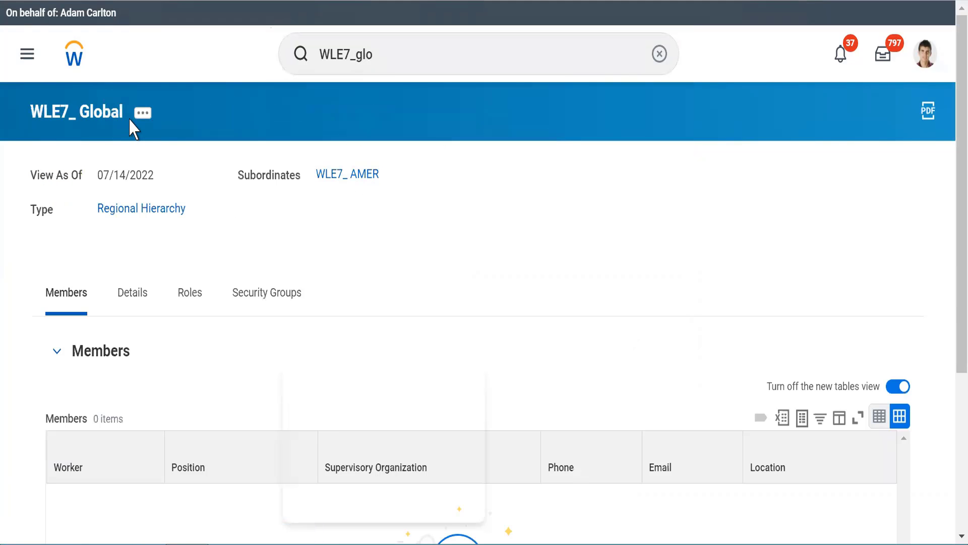
# Start creating another subordinate under WLE7_ Global through its reorganization actions, effective 07/14/2022.
pyautogui.click(144, 114)
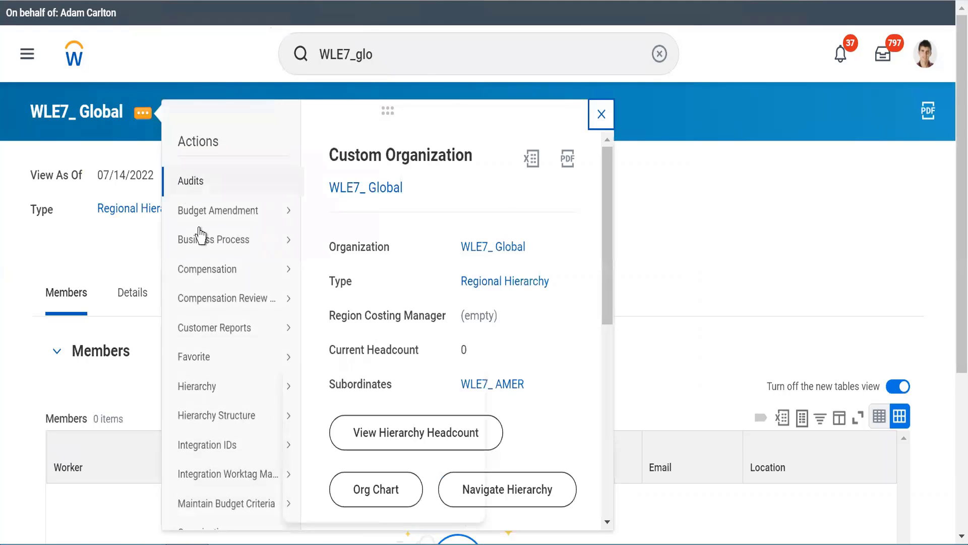
pyautogui.moveTo(611, 315); pyautogui.dragTo(607, 519)
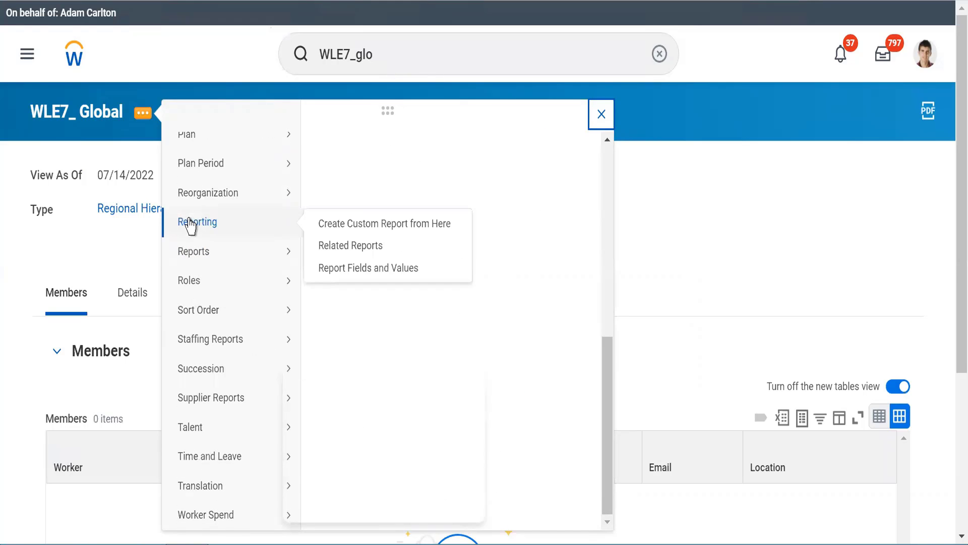
pyautogui.moveTo(215, 199)
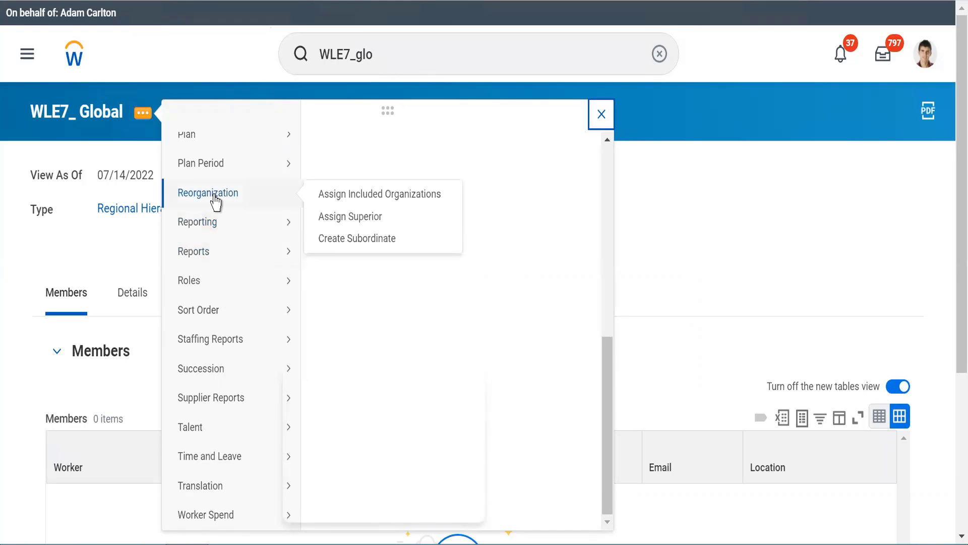
pyautogui.click(328, 240)
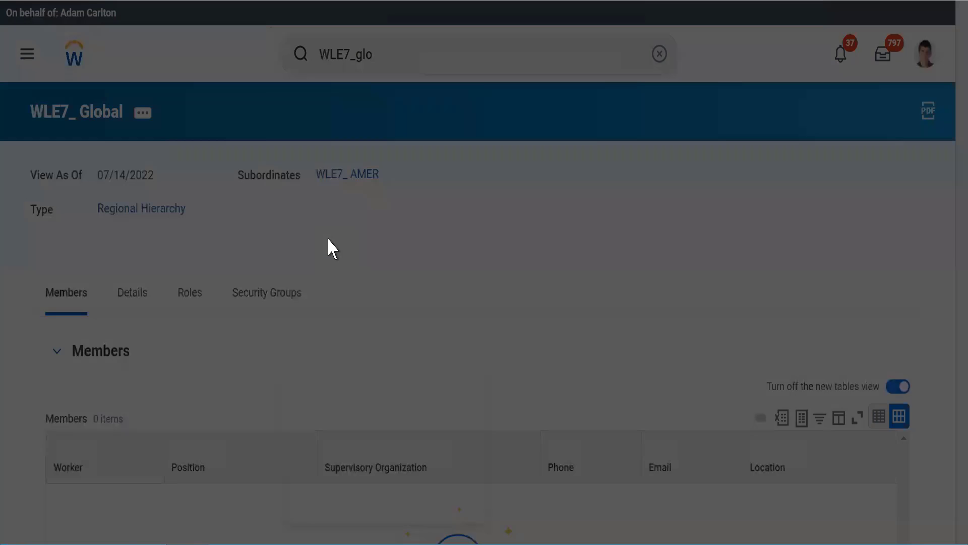
pyautogui.click(298, 363)
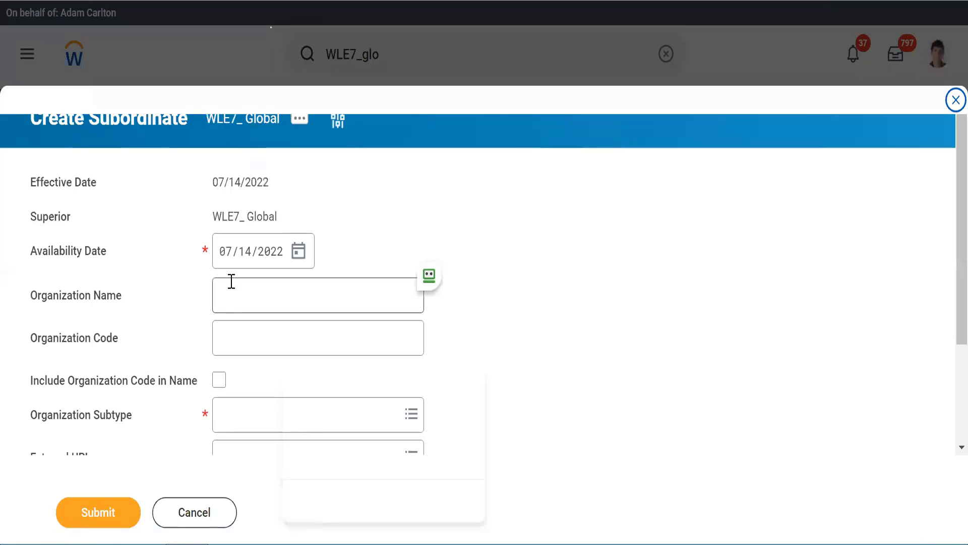
# Name the subordinate "EMEA" with the code WLE&_, include the code in its name, and set the subtype to Region.
pyautogui.click(232, 281)
pyautogui.write('EM')
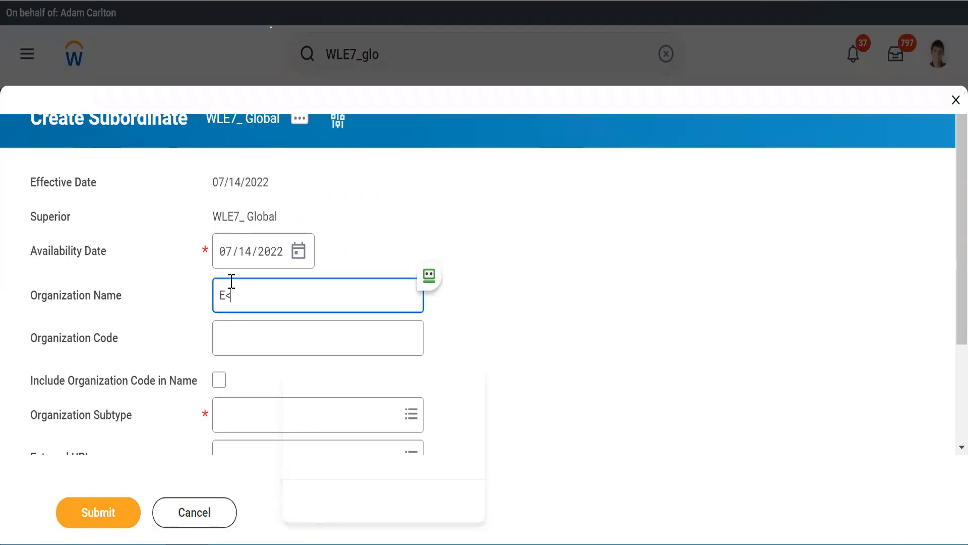
pyautogui.write('EA')
pyautogui.press('Tab')
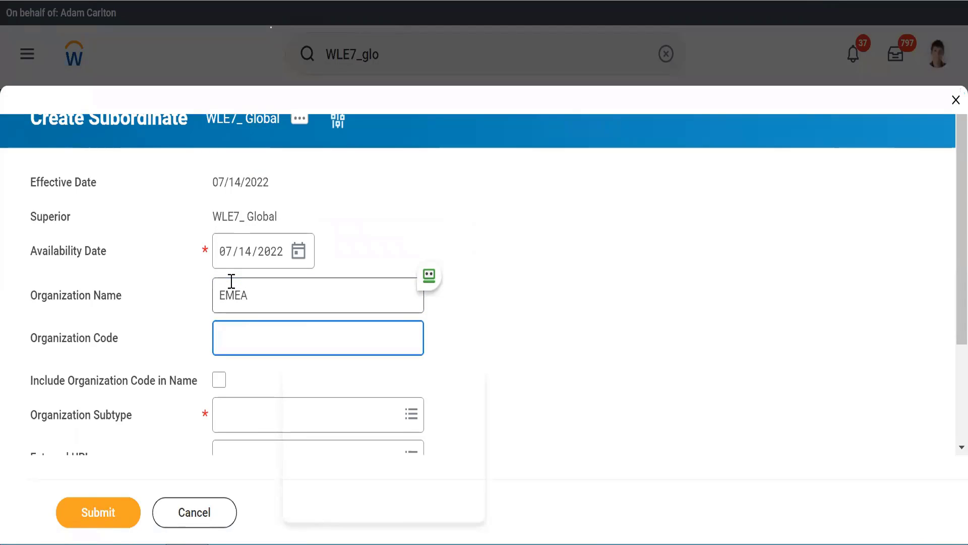
pyautogui.write('WLE&_')
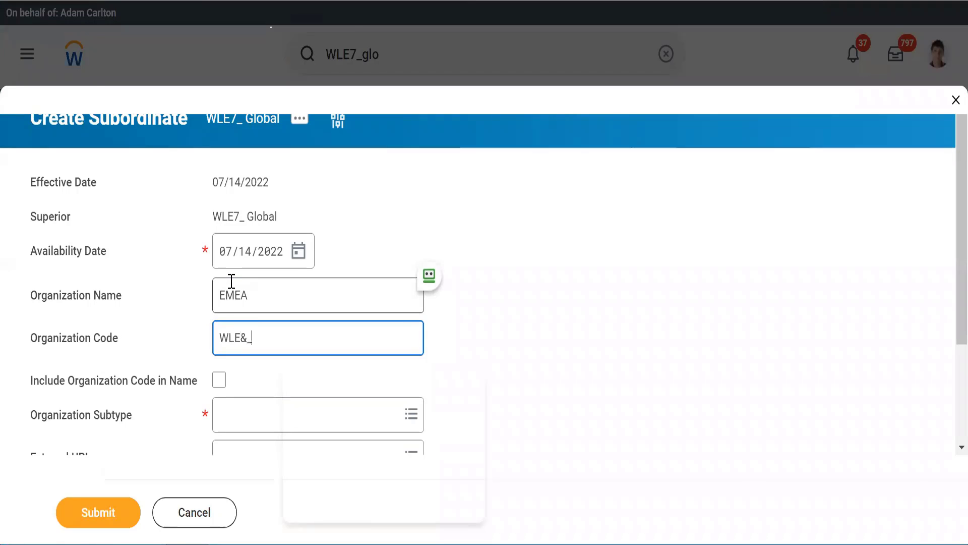
pyautogui.press('Tab')
pyautogui.press('space')
pyautogui.press('Tab')
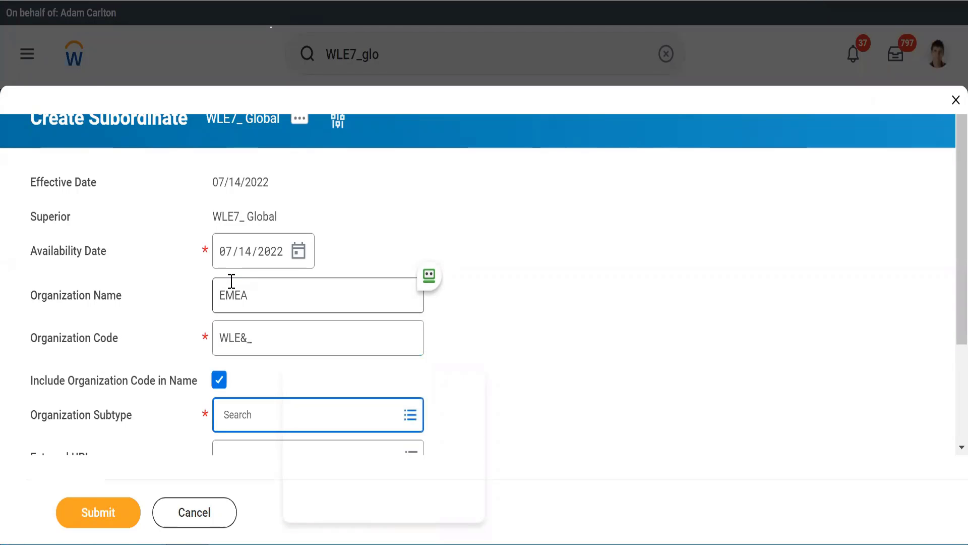
pyautogui.write('region')
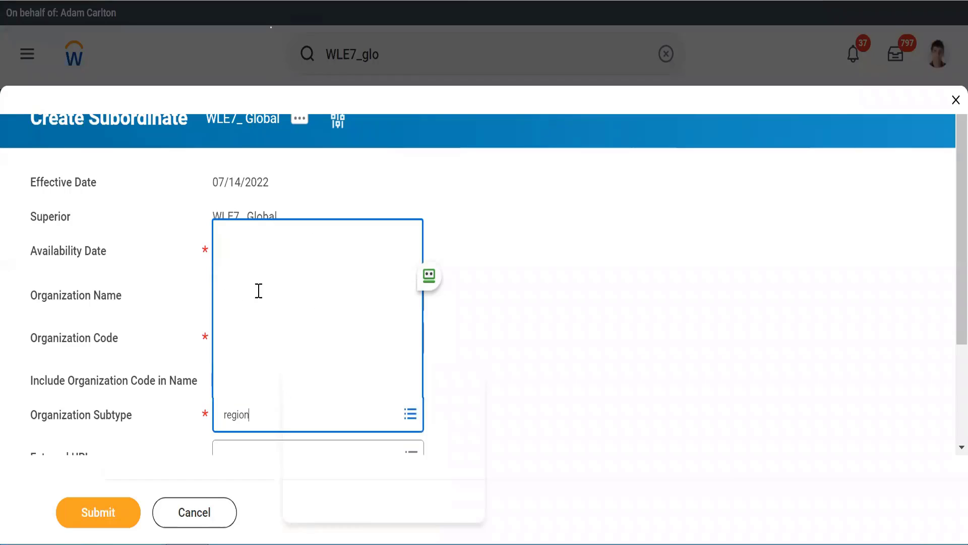
pyautogui.press('Return')
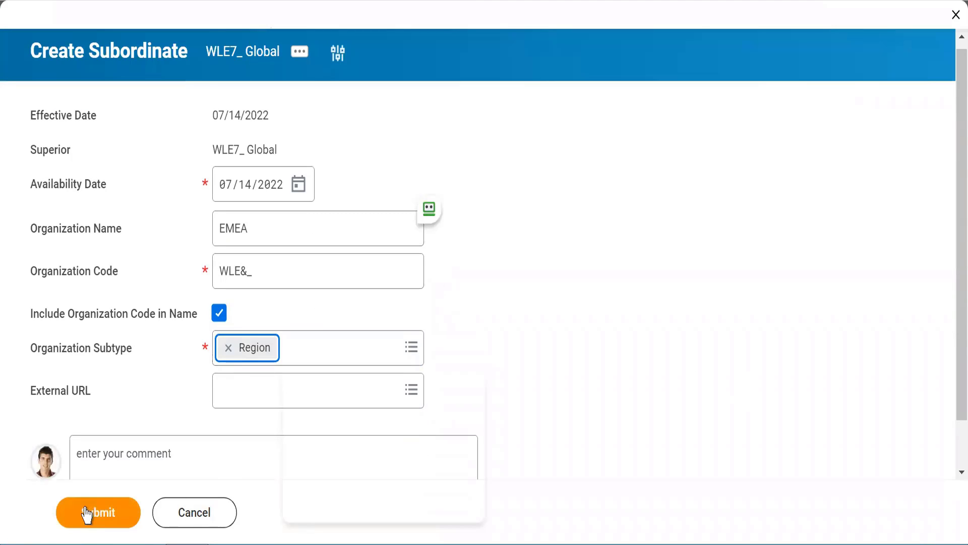
# Correct the EMEA organization code to WLE7_ and submit the subordinate.
pyautogui.click(248, 273)
pyautogui.write('WLE7')
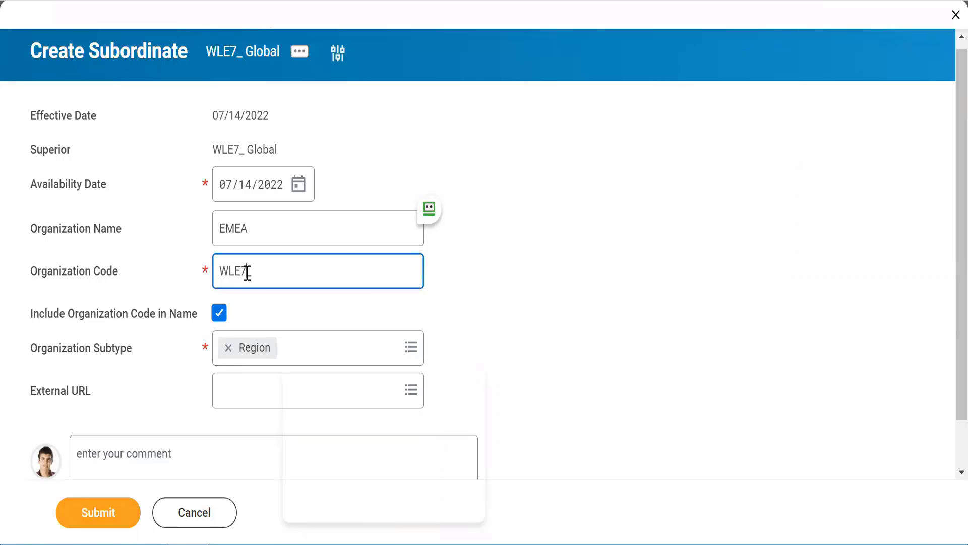
pyautogui.write('_')
pyautogui.click(83, 515)
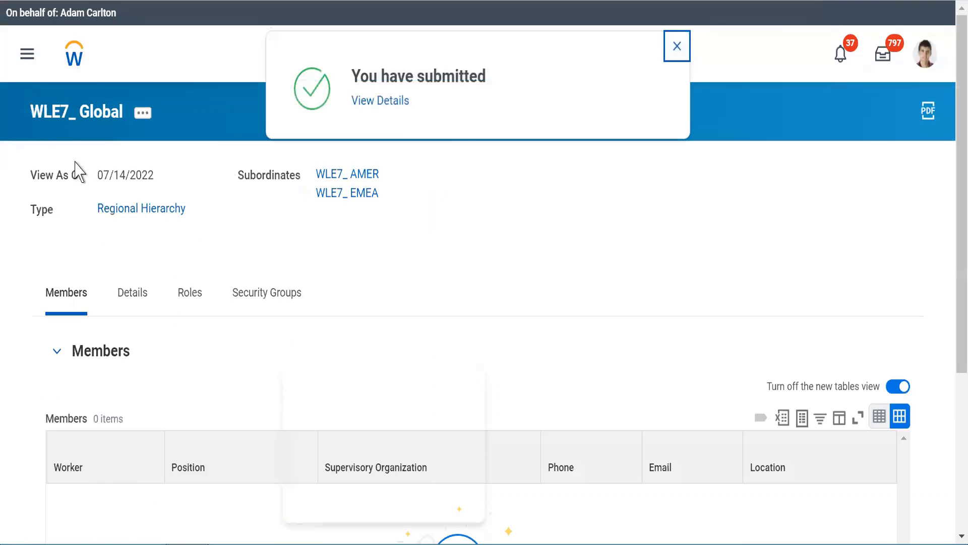
# Open the org chart of WLE7_ Global, examine its subordinate regions, and return to the home page.
pyautogui.click(144, 113)
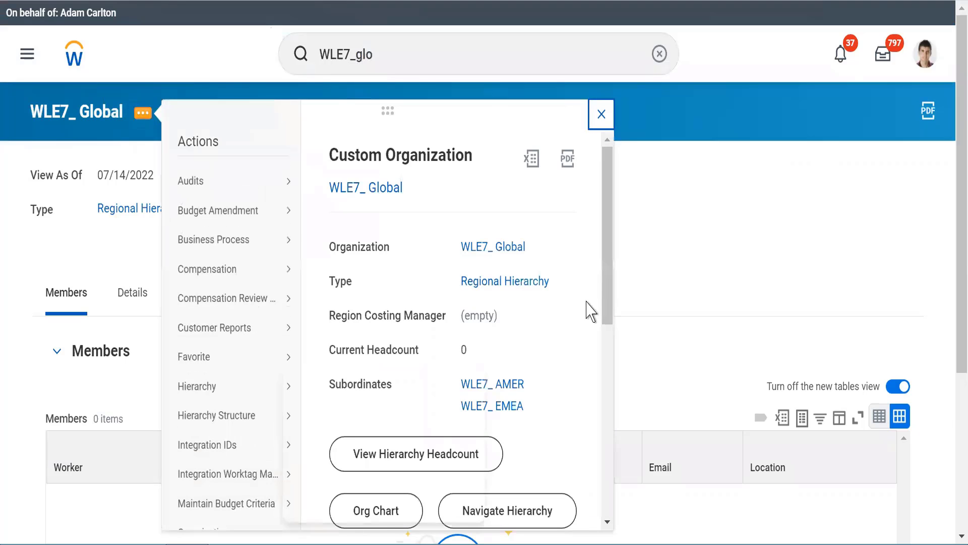
pyautogui.moveTo(607, 292); pyautogui.dragTo(607, 508)
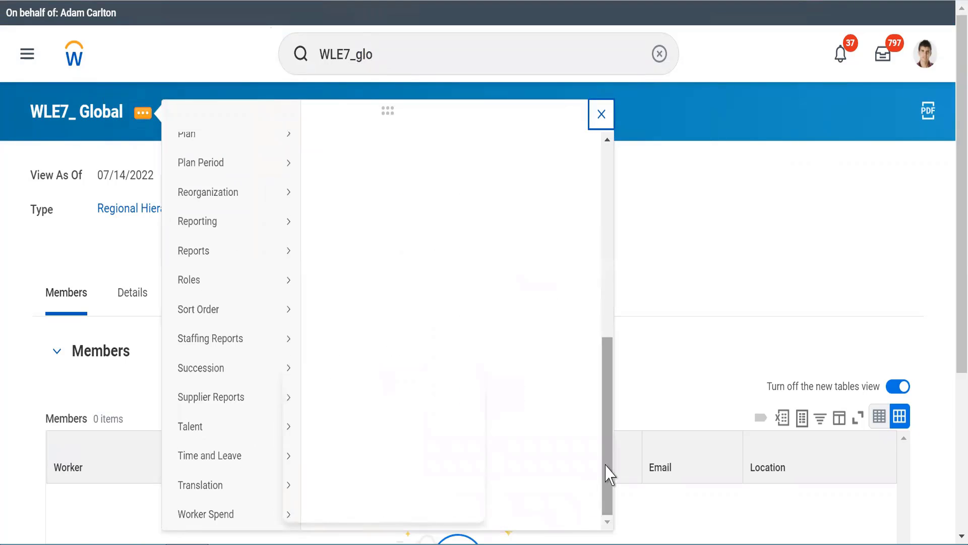
pyautogui.scroll(2, 607, 469)
pyautogui.click(374, 183)
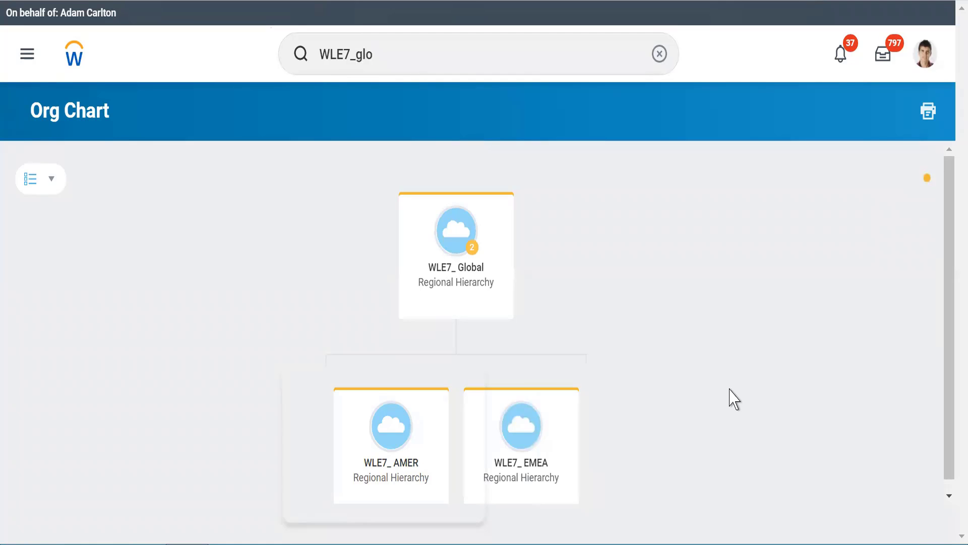
pyautogui.scroll(-1, 655, 402)
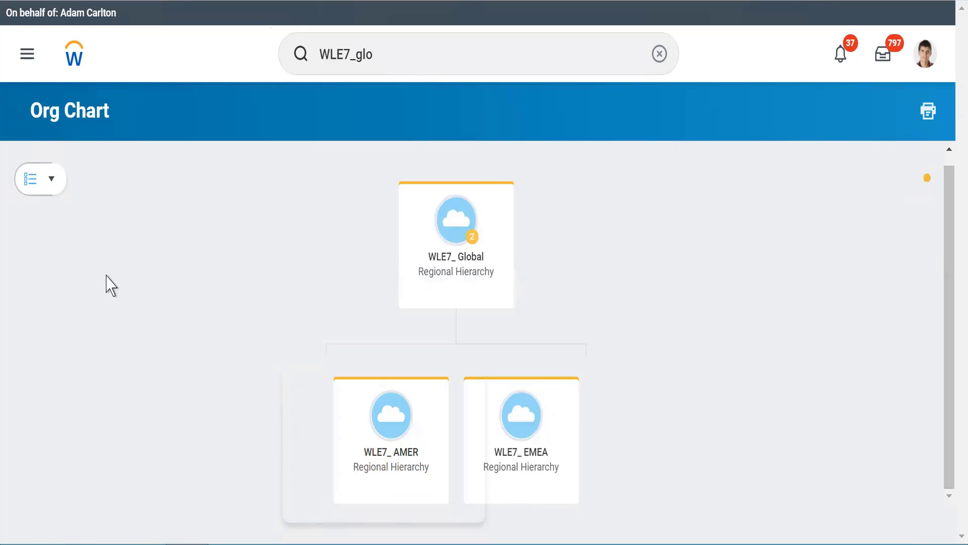
pyautogui.click(75, 63)
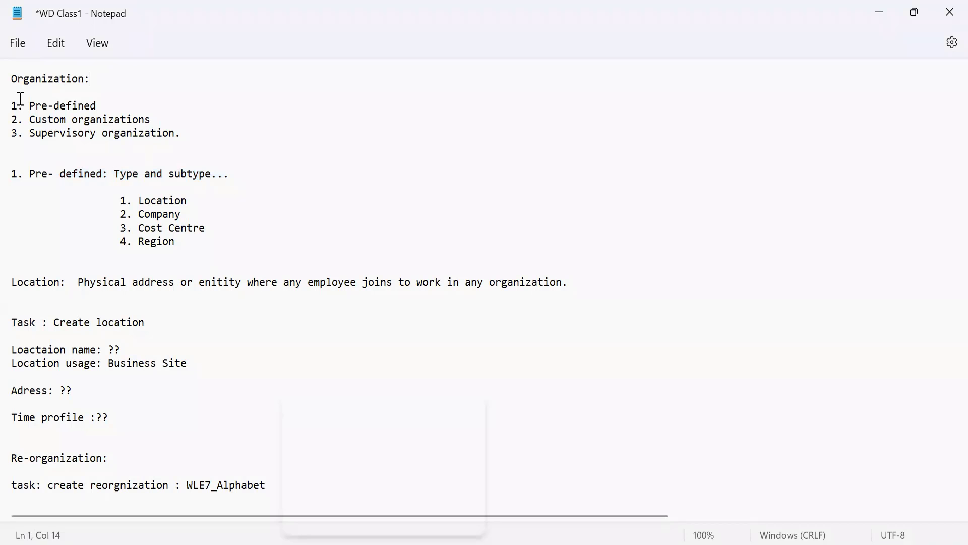
# In the Notepad class notes, highlight the Pre-defined entry, its type and subtype heading, the Location-to-Region list, and the Location term.
pyautogui.moveTo(23, 102); pyautogui.dragTo(108, 105)
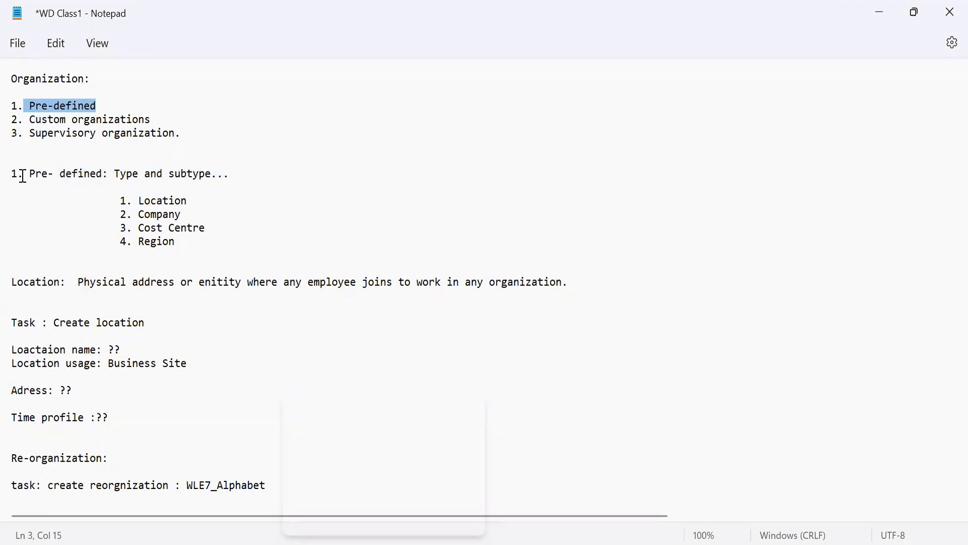
pyautogui.moveTo(23, 176); pyautogui.dragTo(234, 182)
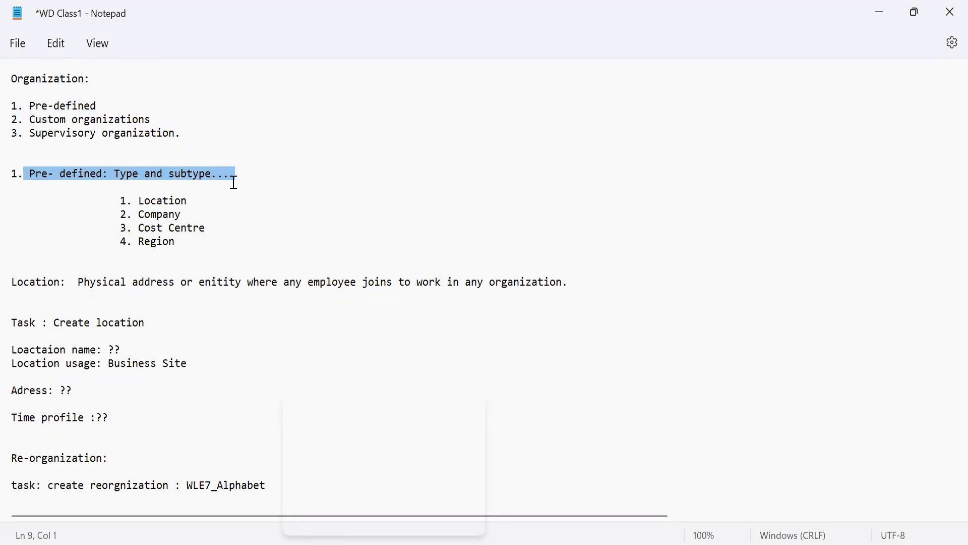
pyautogui.moveTo(133, 201); pyautogui.dragTo(210, 236)
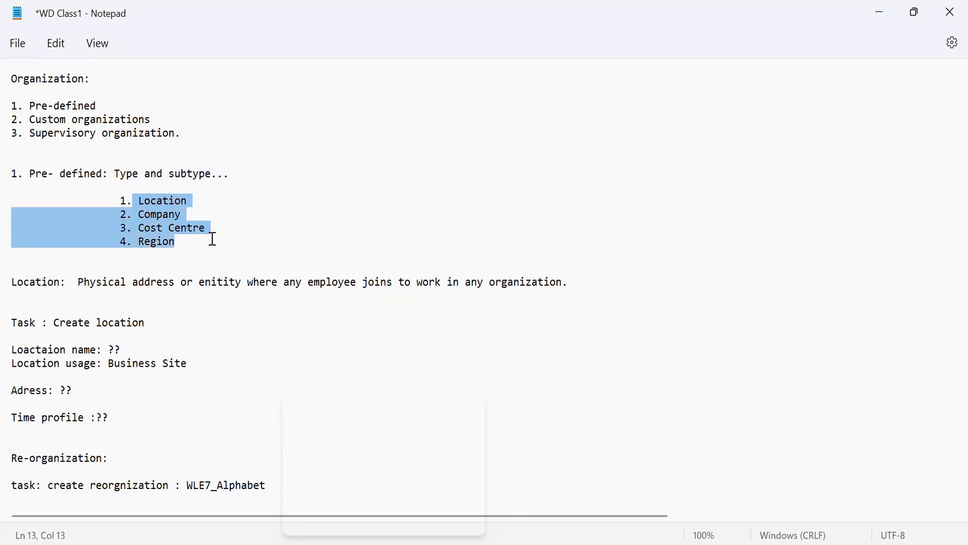
pyautogui.doubleClick(32, 290)
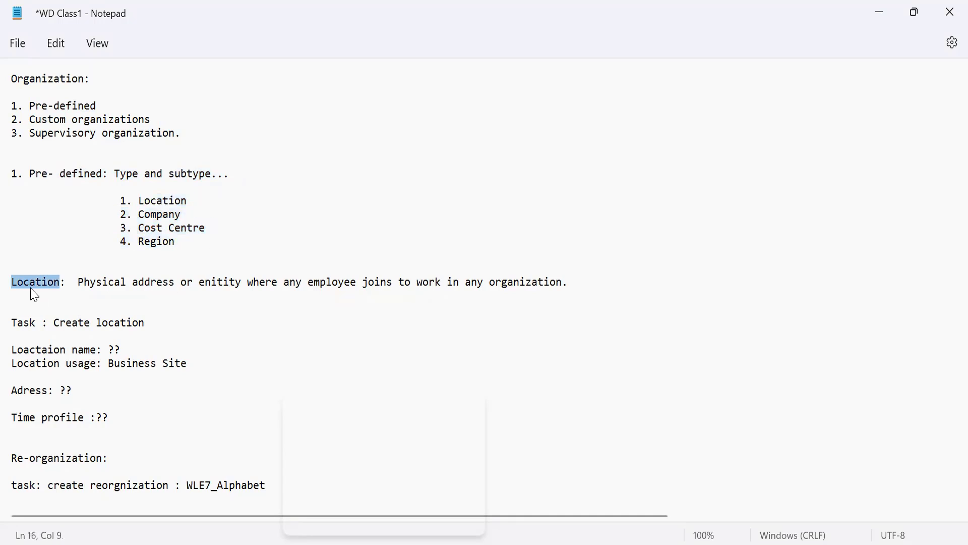
# Read down the notes from the location section through cost centre, company and region hierarchy to the custom organization section.
pyautogui.press('Down')
pyautogui.press('Down')
pyautogui.press('Down')
pyautogui.press('Down')
pyautogui.press('Down')
pyautogui.press('Down')
pyautogui.press('Down')
pyautogui.press('Down')
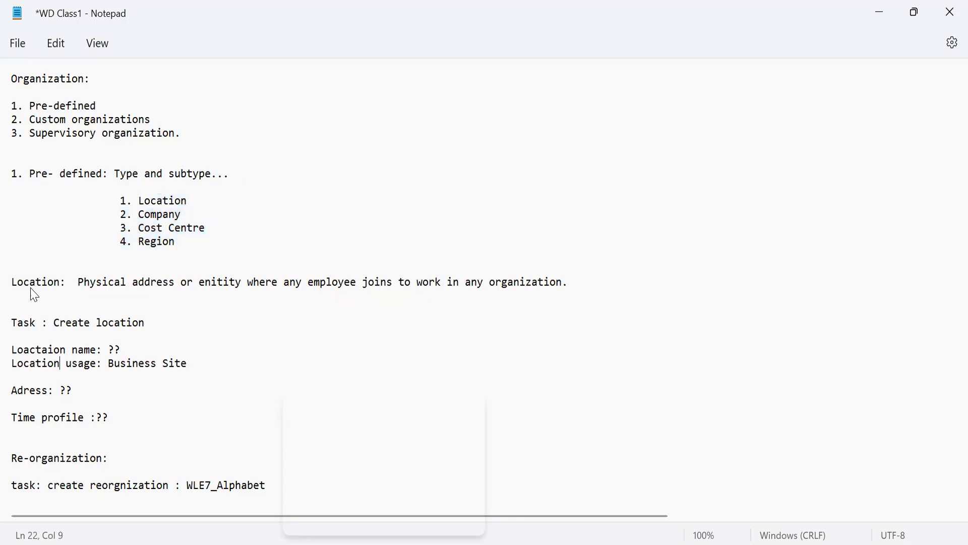
pyautogui.press('Down')
pyautogui.press('Down')
pyautogui.press('Down')
pyautogui.press('Down')
pyautogui.press('Down')
pyautogui.press('Down')
pyautogui.press('Down')
pyautogui.press('Down')
pyautogui.press('Down')
pyautogui.press('Down')
pyautogui.press('Down')
pyautogui.press('Down')
pyautogui.press('Down')
pyautogui.press('Down')
pyautogui.press('Down')
pyautogui.press('Down')
pyautogui.press('Down')
pyautogui.press('Down')
pyautogui.press('Down')
pyautogui.press('Down')
pyautogui.press('Down')
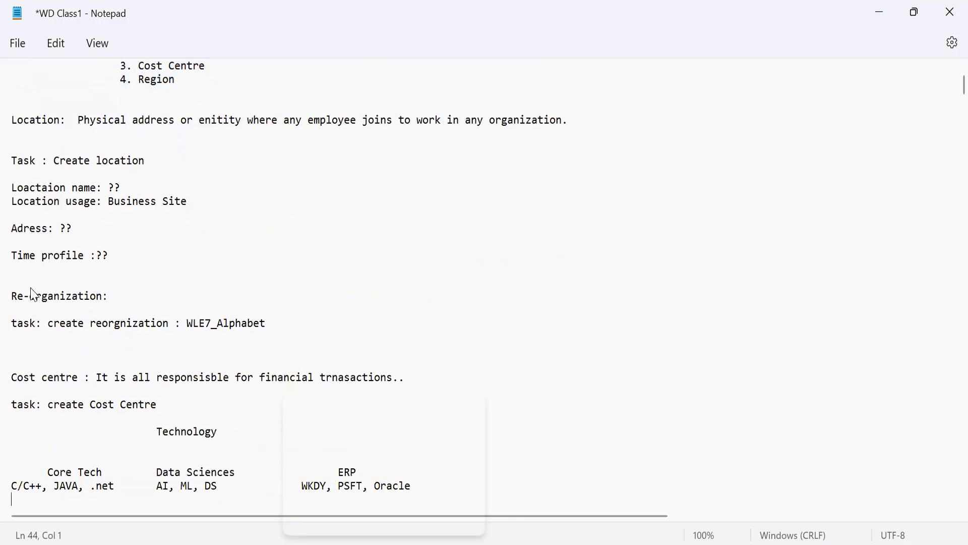
pyautogui.press('Down')
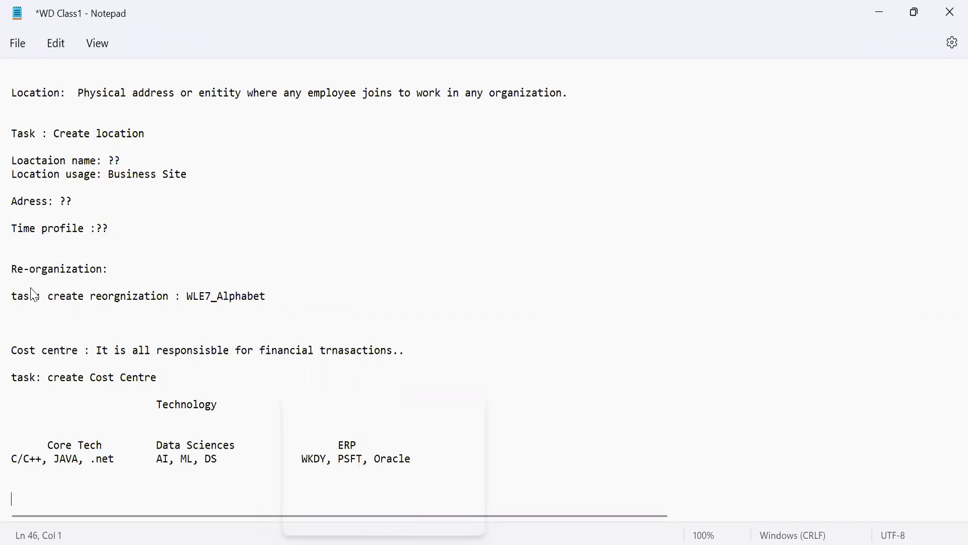
pyautogui.press('Down')
pyautogui.press('Down')
pyautogui.press('Down')
pyautogui.press('Down')
pyautogui.press('Down')
pyautogui.press('Down')
pyautogui.press('Down')
pyautogui.press('Down')
pyautogui.press('Down')
pyautogui.press('Down')
pyautogui.press('Down')
pyautogui.press('Down')
pyautogui.press('Down')
pyautogui.press('Down')
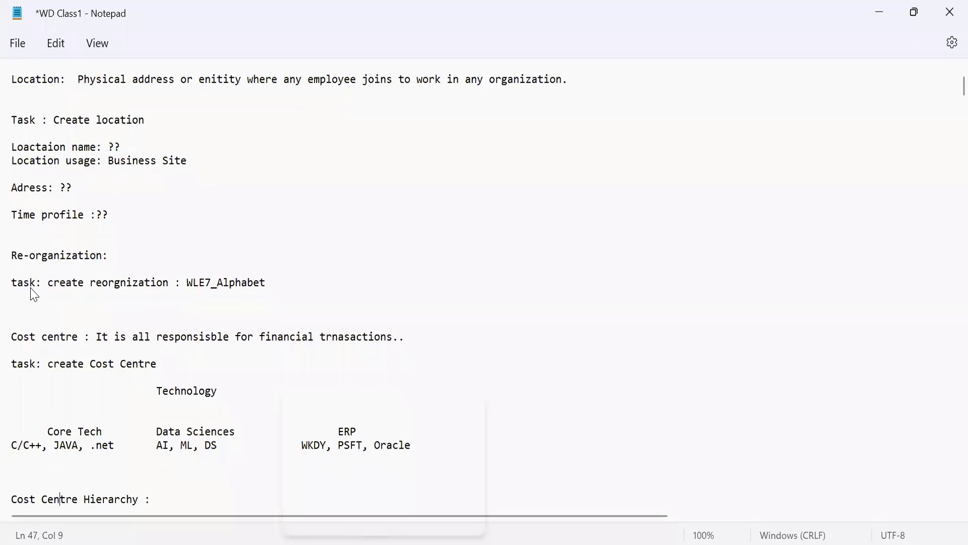
pyautogui.press('Down')
pyautogui.press('Down')
pyautogui.press('Down')
pyautogui.press('Down')
pyautogui.press('Down')
pyautogui.press('Down')
pyautogui.press('Down')
pyautogui.press('Down')
pyautogui.press('Down')
pyautogui.press('Down')
pyautogui.press('Down')
pyautogui.press('Down')
pyautogui.press('Down')
pyautogui.press('Down')
pyautogui.press('Down')
pyautogui.press('Down')
pyautogui.press('Down')
pyautogui.press('Down')
pyautogui.press('Down')
pyautogui.press('Down')
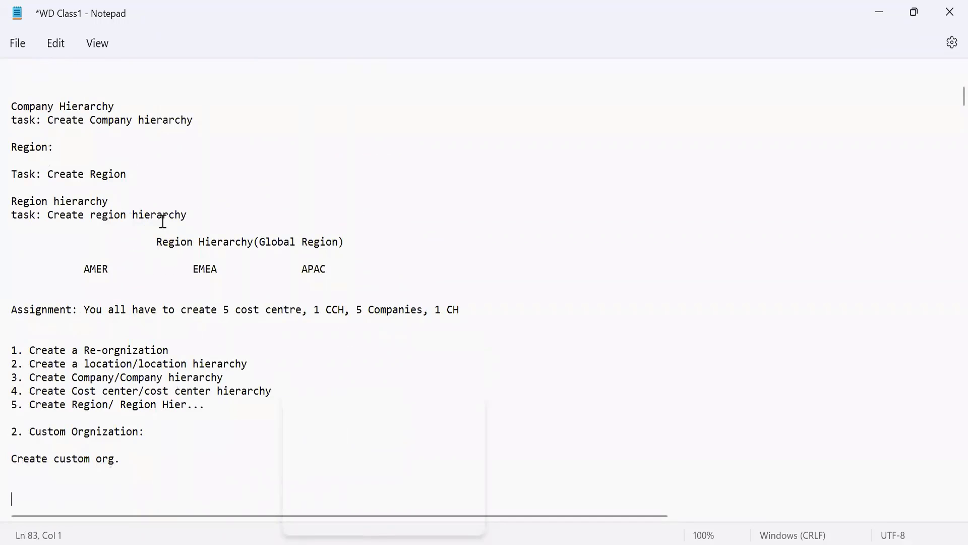
# Highlight the Region Hierarchy(Global Region) heading and the AMER, EMEA and APAC row beneath it in the notes.
pyautogui.moveTo(156, 242); pyautogui.dragTo(361, 244)
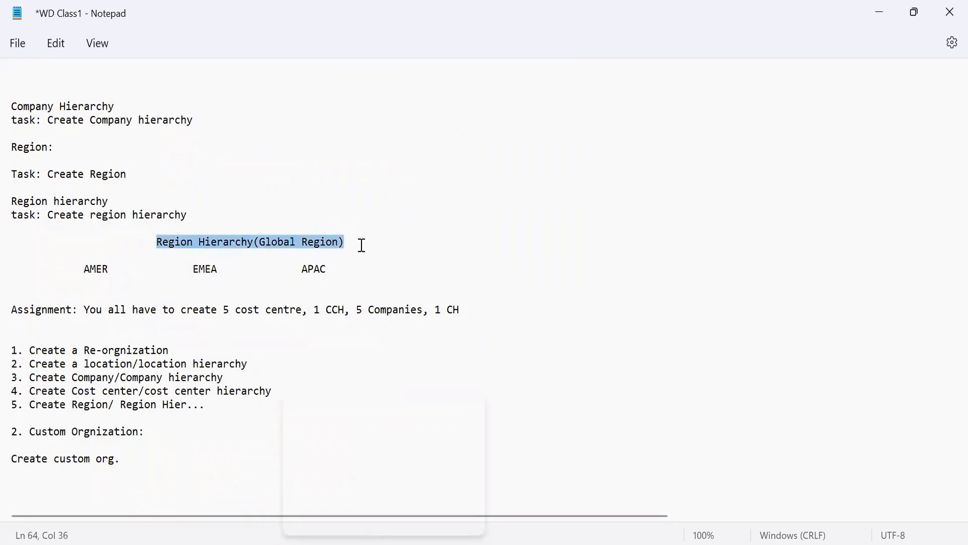
pyautogui.click(82, 271)
pyautogui.moveTo(82, 270); pyautogui.dragTo(339, 271)
pyautogui.click(338, 272)
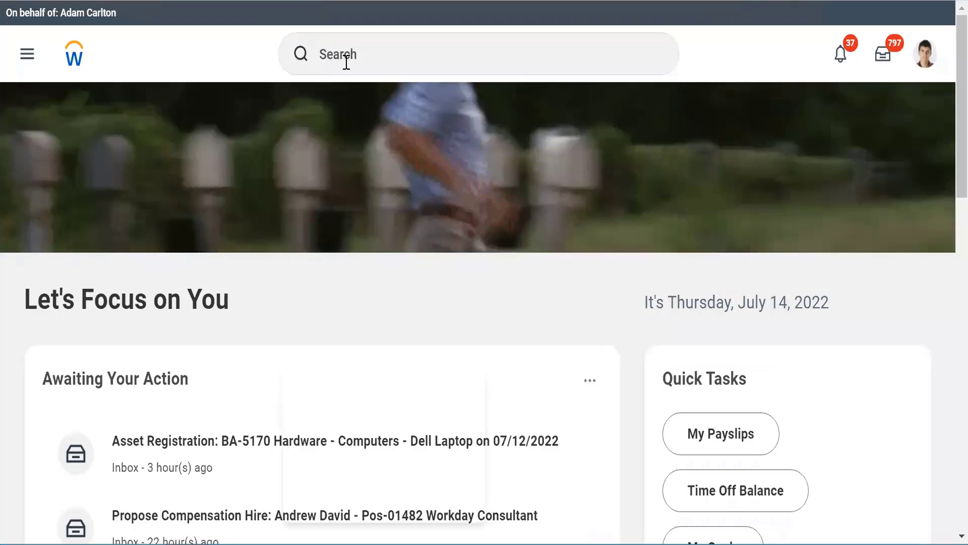
# In Workday, search for "WLE7_glob" and open the WLE7_ Global regional hierarchy.
pyautogui.click(347, 62)
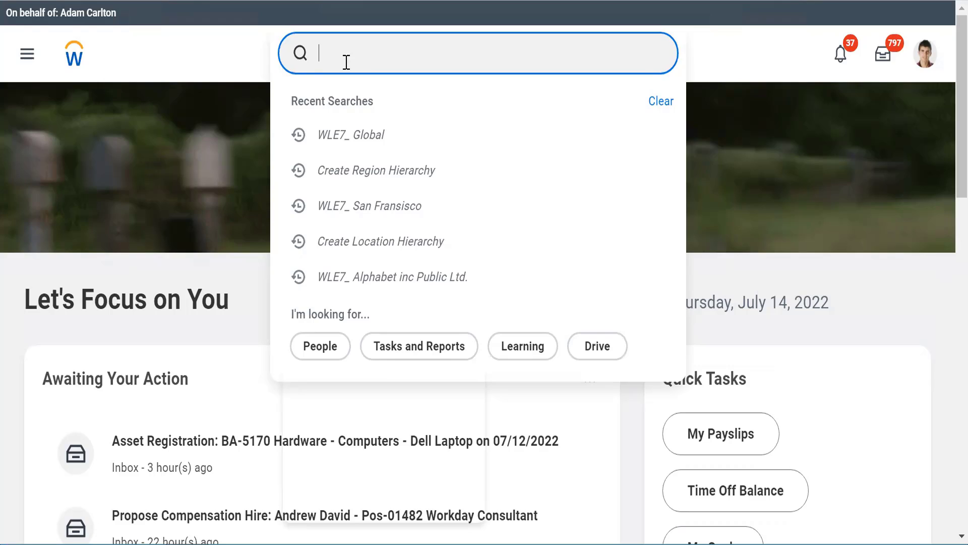
pyautogui.write('WLE7_glob')
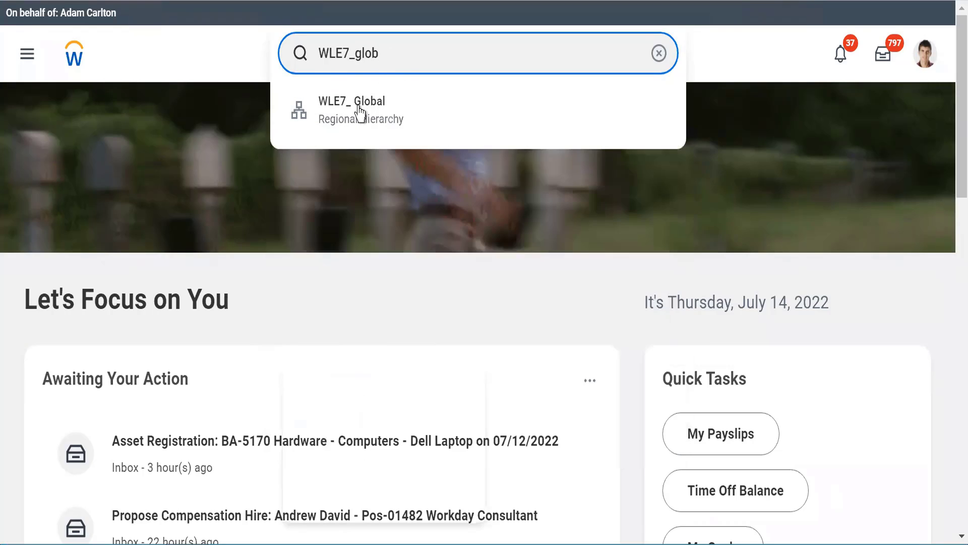
pyautogui.click(360, 112)
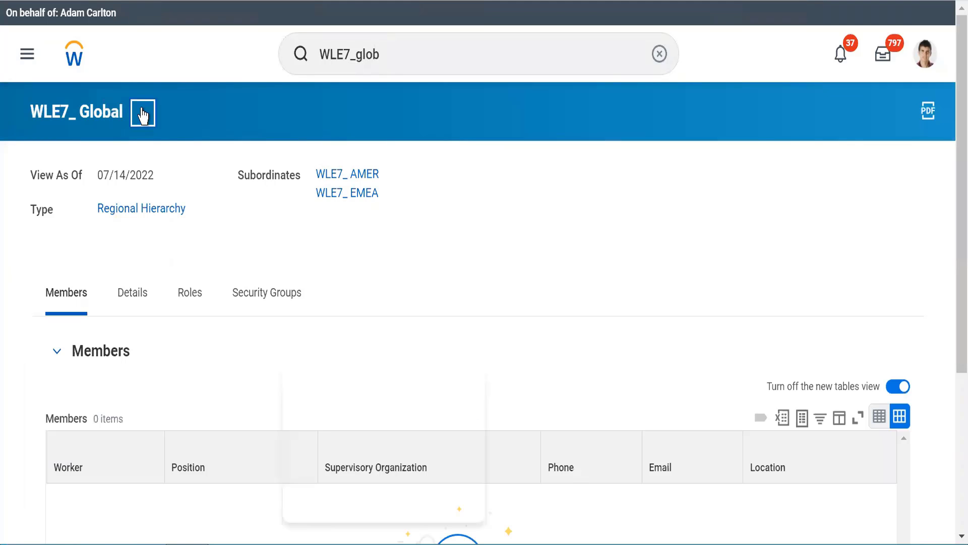
# Examine the reorganization actions available for WLE7_ Global, and close its related actions without choosing one.
pyautogui.click(142, 114)
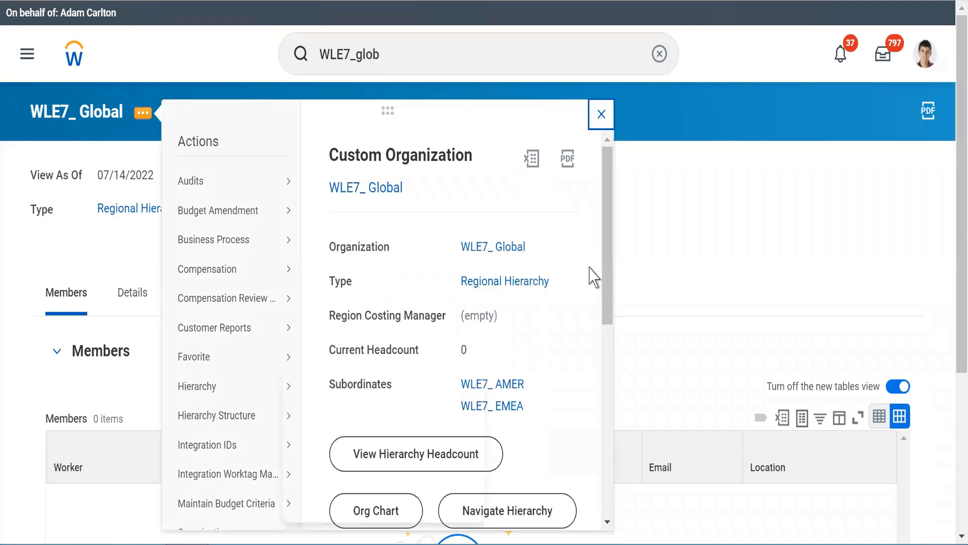
pyautogui.moveTo(607, 279); pyautogui.dragTo(612, 494)
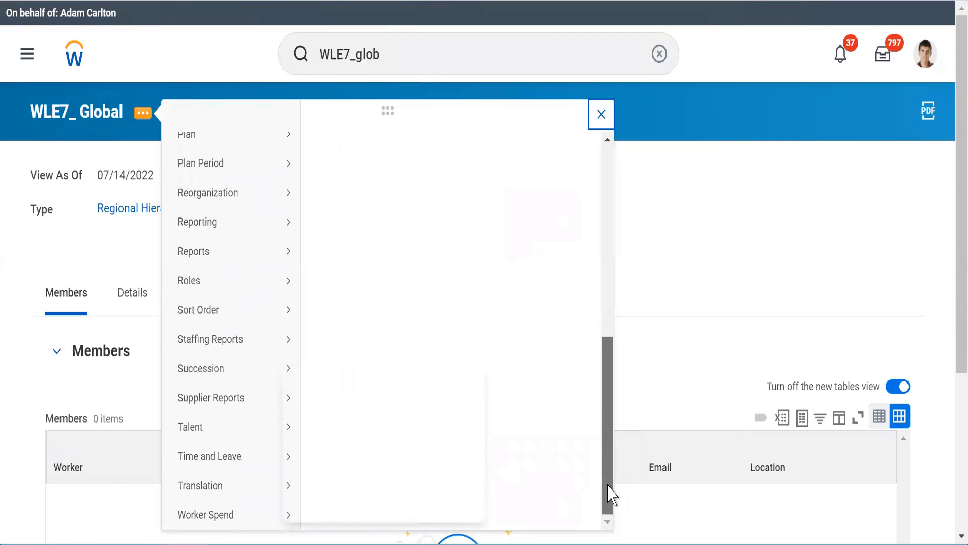
pyautogui.moveTo(221, 193)
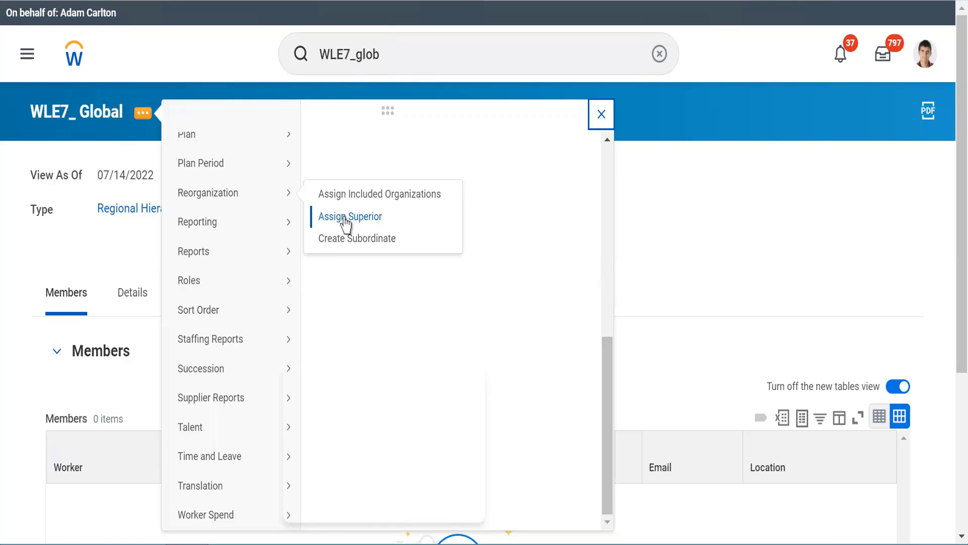
pyautogui.click(763, 216)
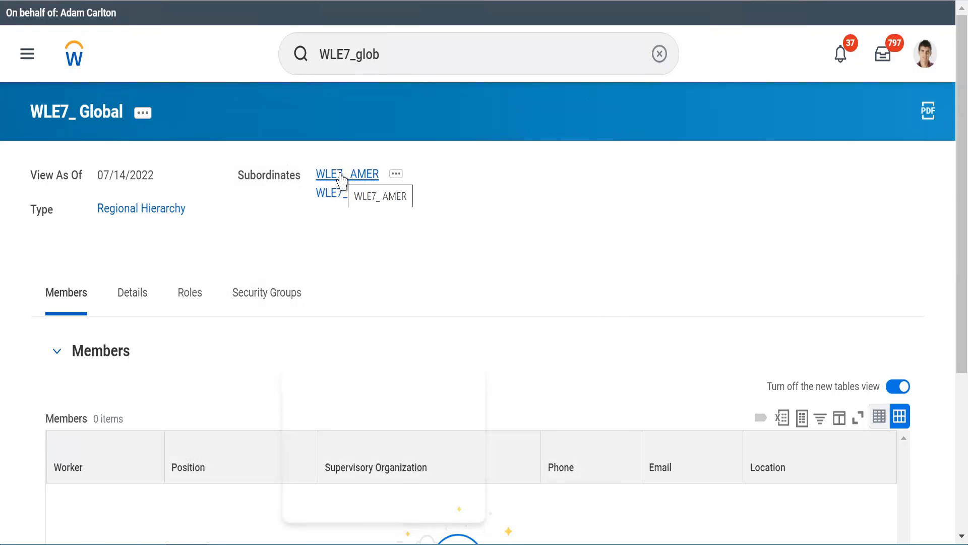
# Start the Assign Superior reorganization for the WLE7_ AMER subordinate, effective 07/14/2022.
pyautogui.click(393, 176)
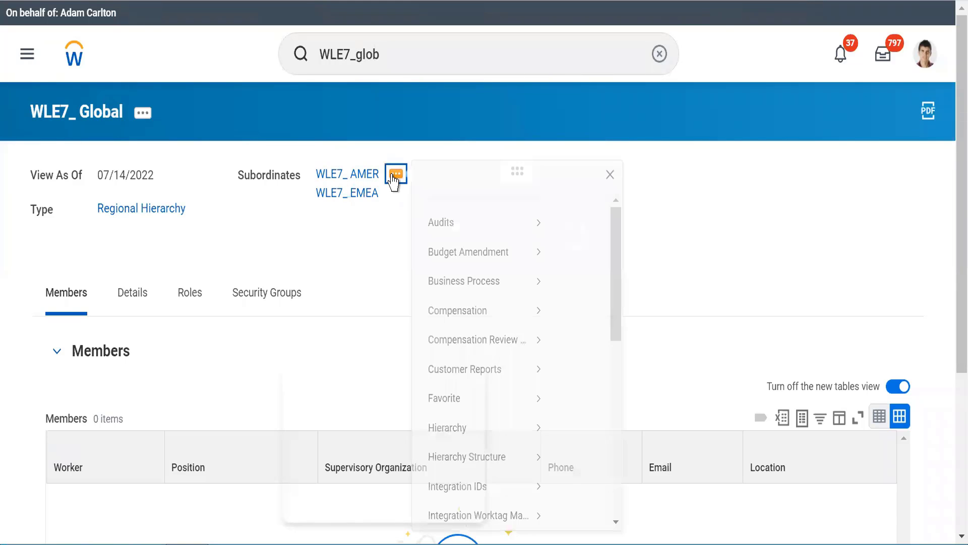
pyautogui.moveTo(618, 302); pyautogui.dragTo(637, 307)
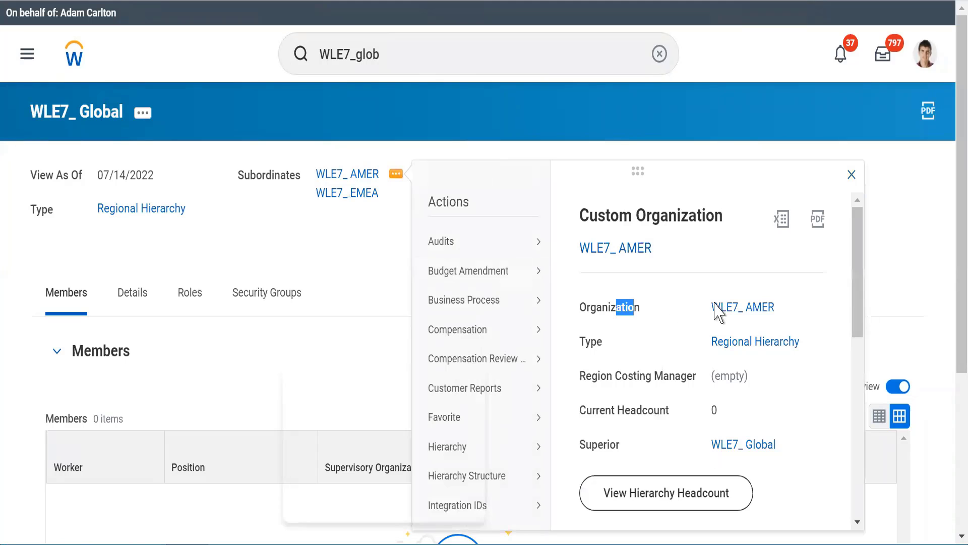
pyautogui.moveTo(858, 313); pyautogui.dragTo(859, 497)
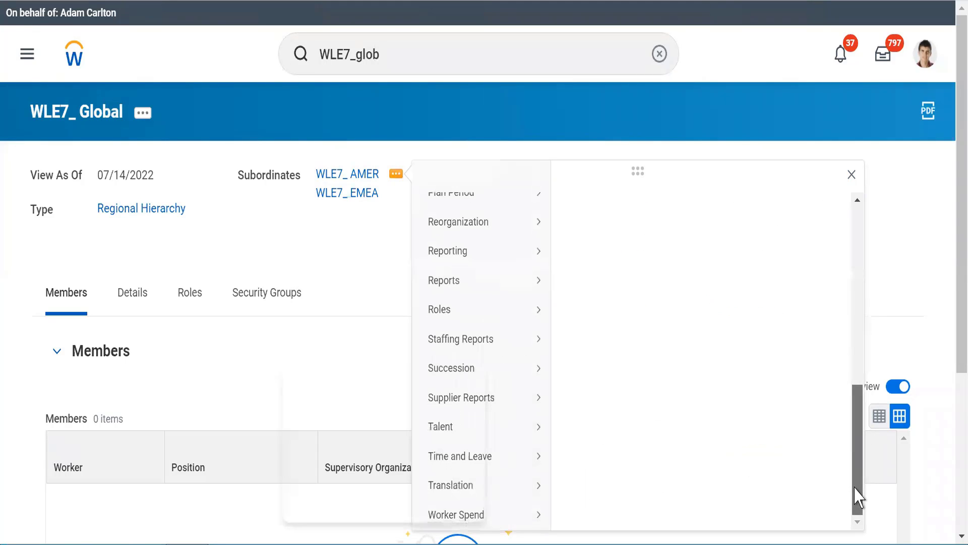
pyautogui.moveTo(540, 229)
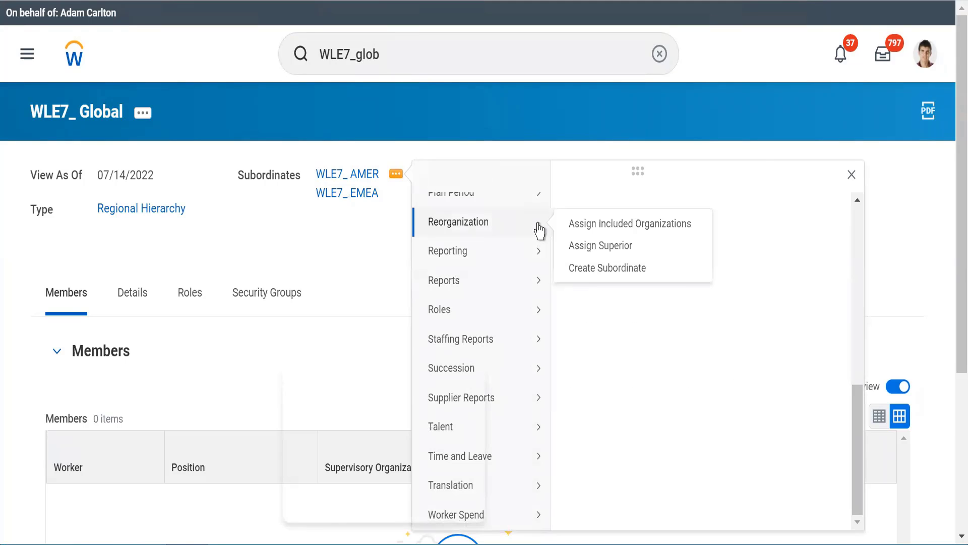
pyautogui.click(589, 247)
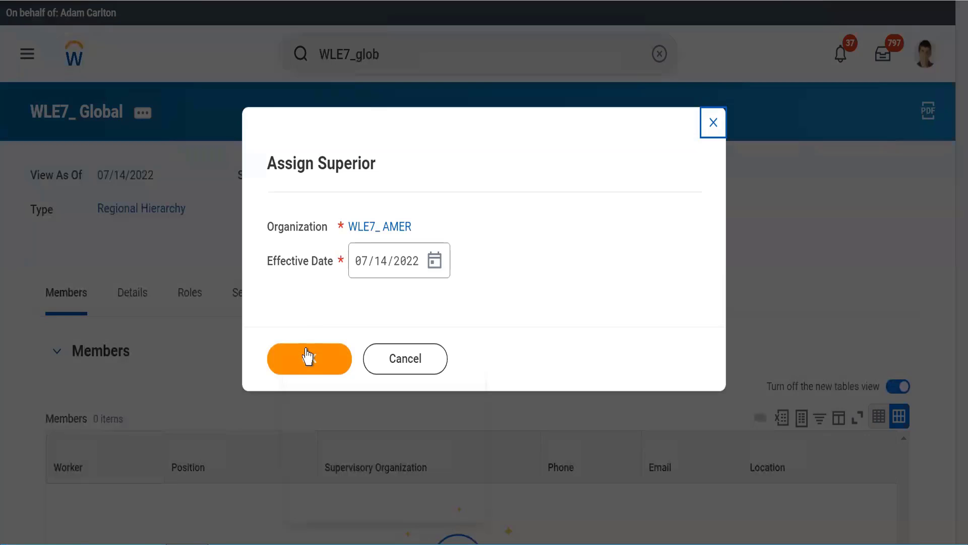
pyautogui.click(308, 357)
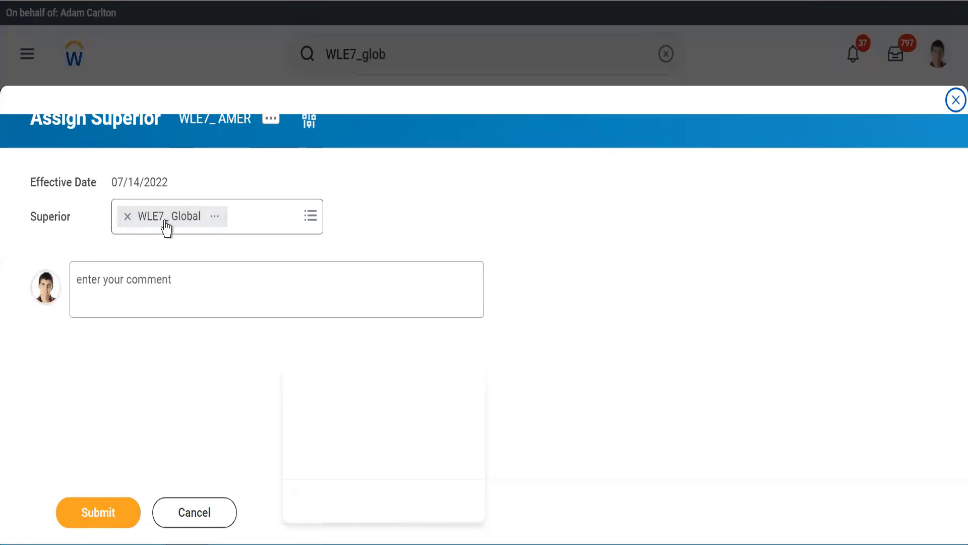
# Remove WLE7_ Global as the superior of WLE7_ AMER, search for alternatives with "WLE7_", and clear the search without selecting one.
pyautogui.click(127, 217)
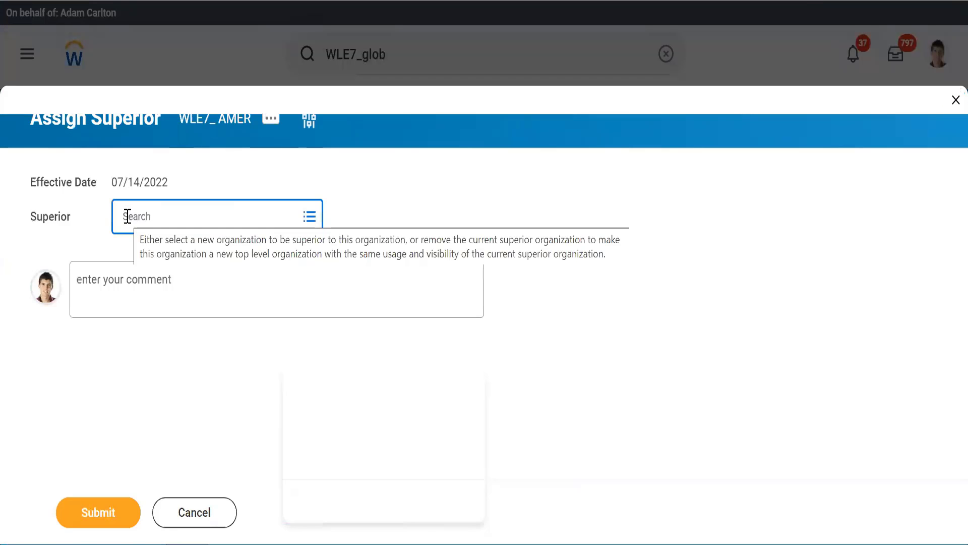
pyautogui.write('WLE&')
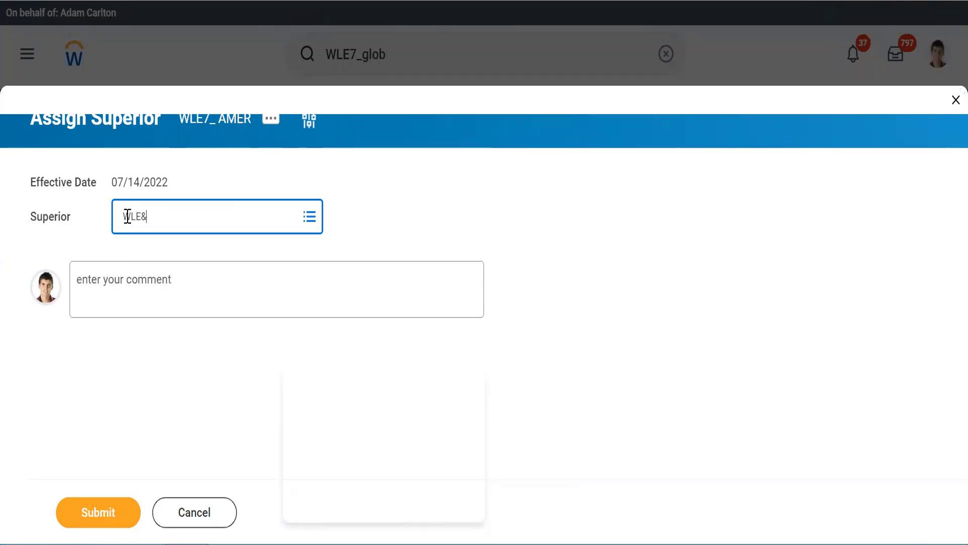
pyautogui.write('_')
pyautogui.press('Return')
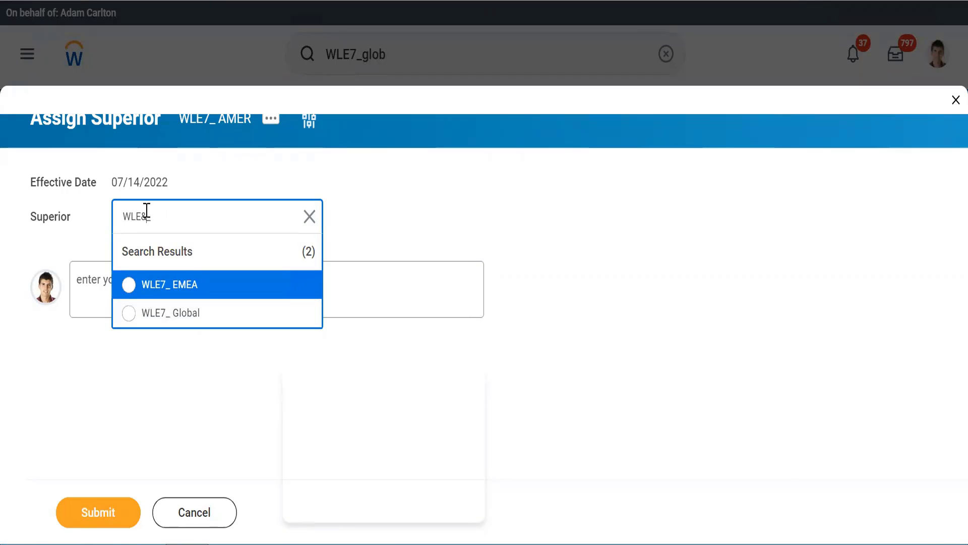
pyautogui.press('BackSpace')
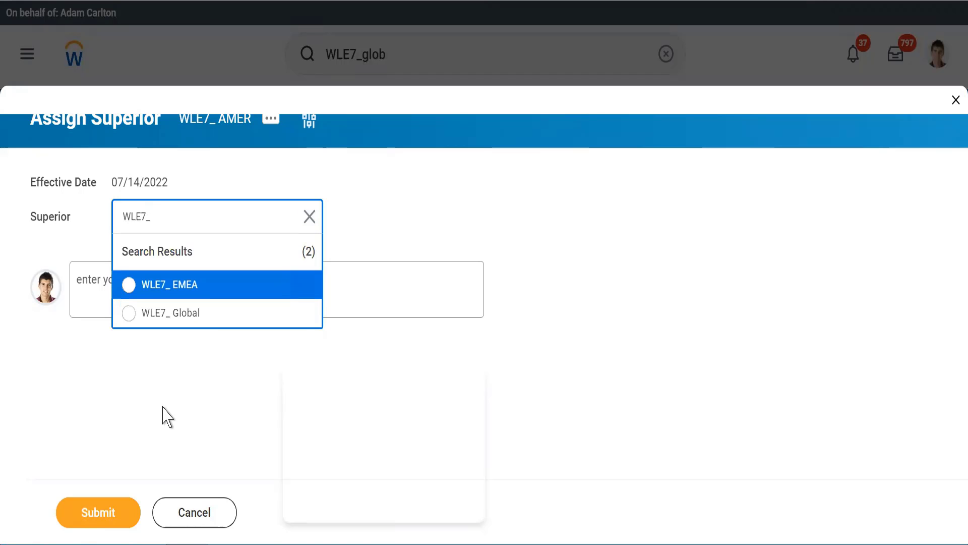
pyautogui.click(310, 217)
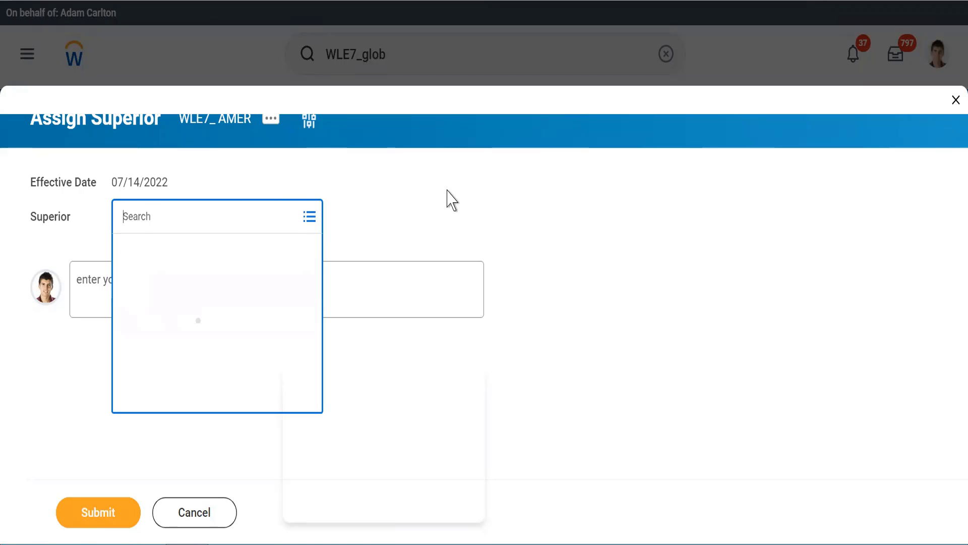
pyautogui.click(447, 191)
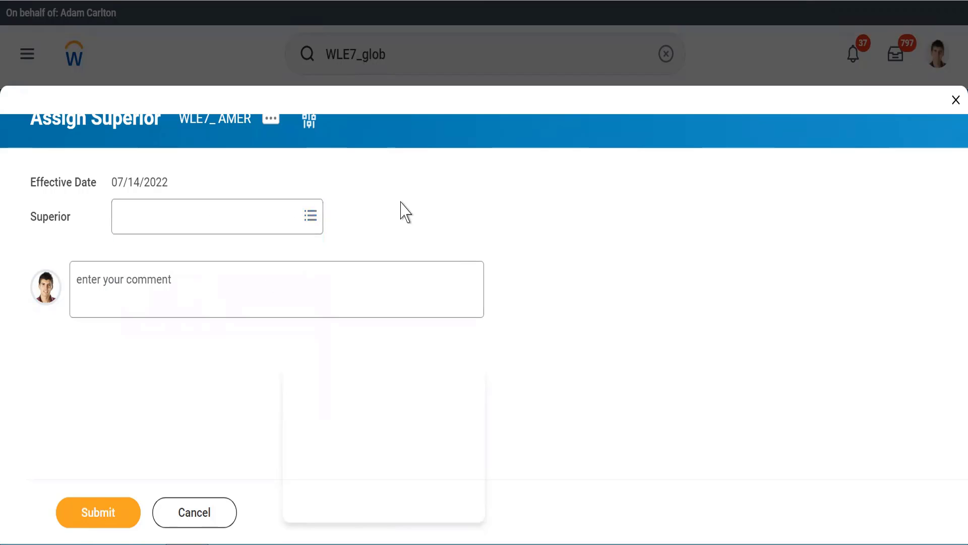
# Cancel the superior reassignment for WLE7_ AMER and discard its changes.
pyautogui.click(180, 519)
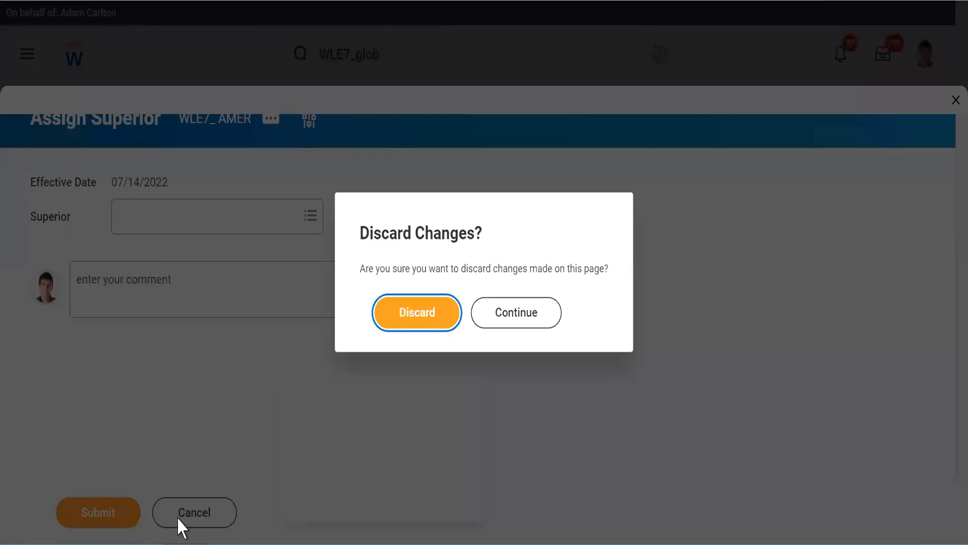
pyautogui.click(397, 318)
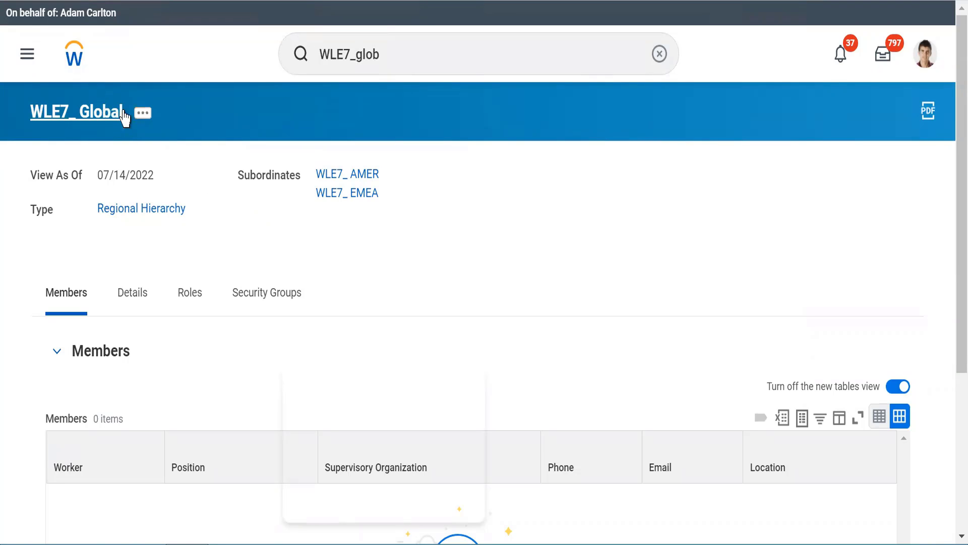
# Start the Assign Superior reorganization for the WLE7_ Global regional hierarchy, effective 07/14/2022.
pyautogui.click(142, 117)
pyautogui.moveTo(233, 224)
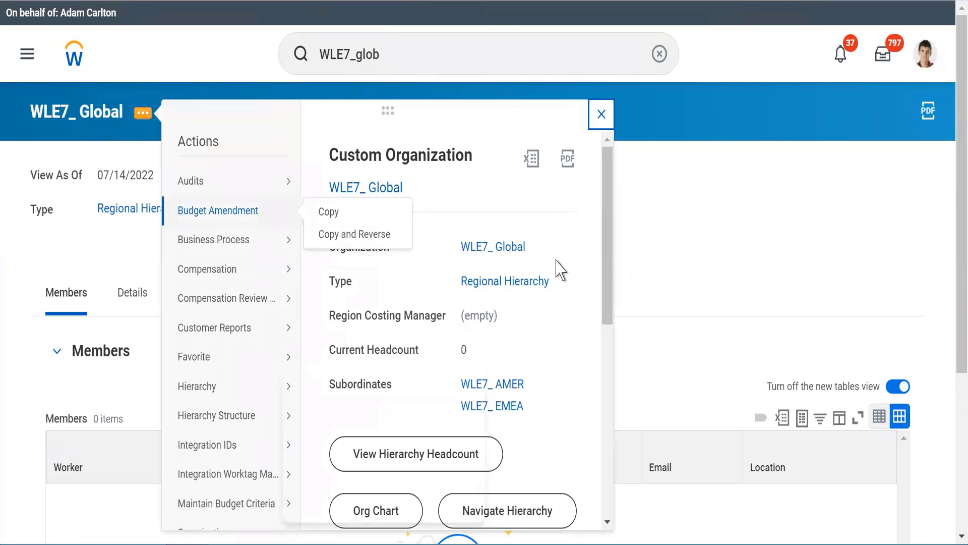
pyautogui.scroll(-5, 616, 428)
pyautogui.scroll(-3, 618, 470)
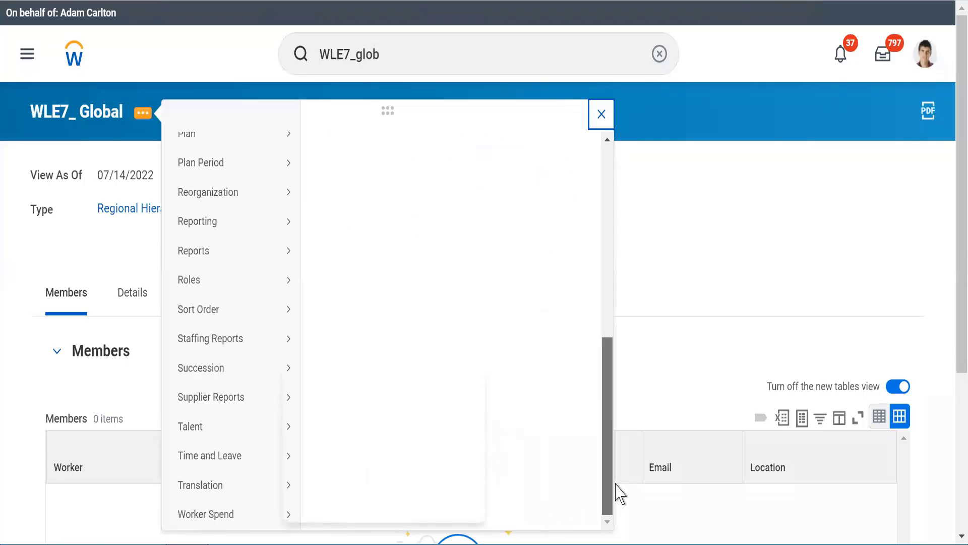
pyautogui.moveTo(262, 195)
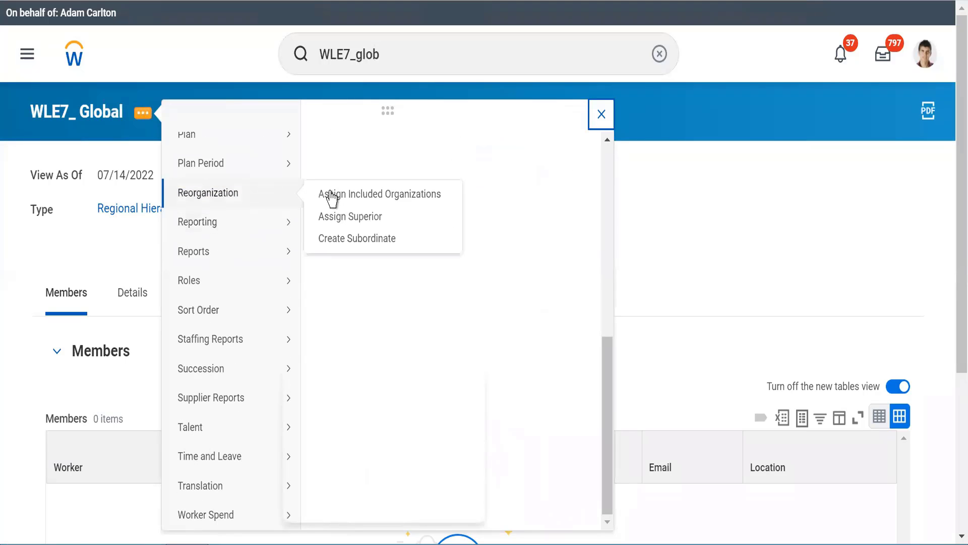
pyautogui.click(341, 218)
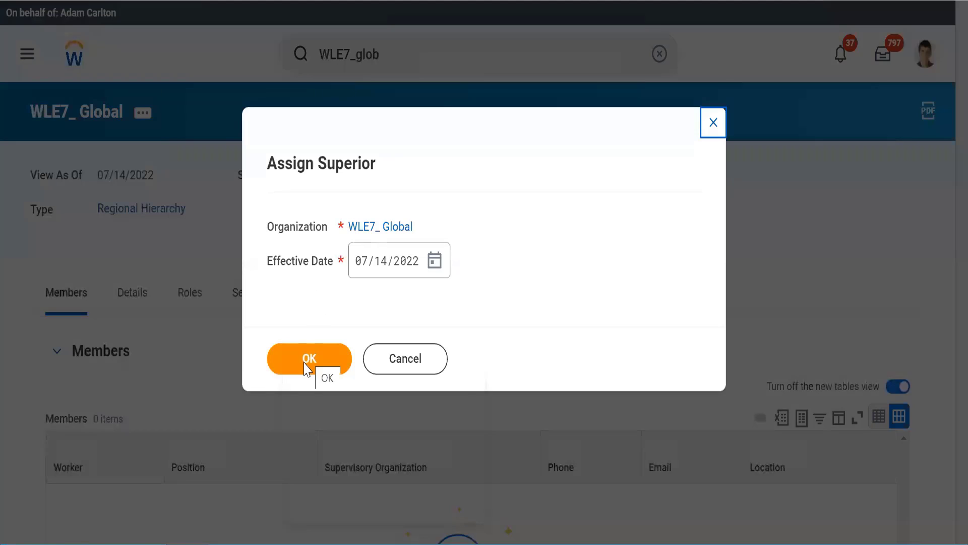
pyautogui.click(337, 362)
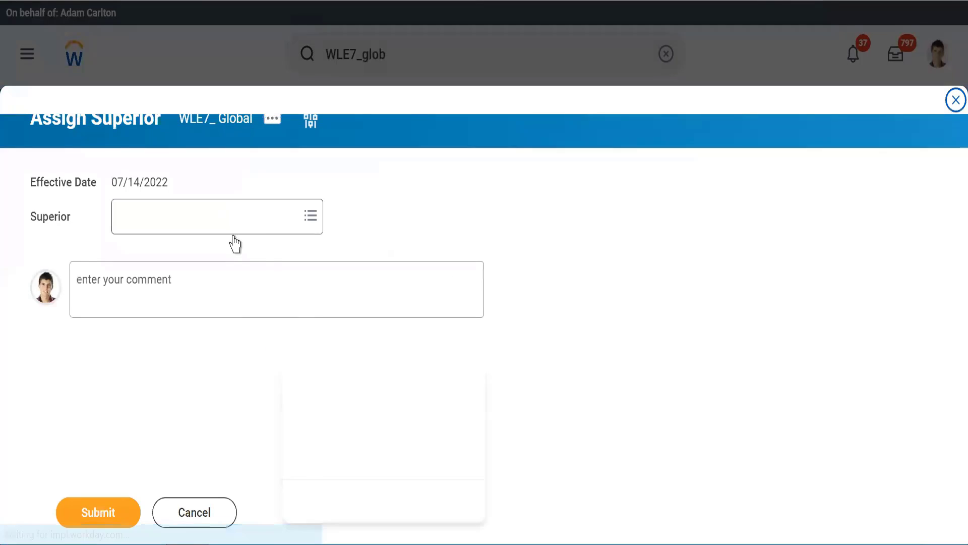
# Search the superior candidates for WLE7_ Global with "WLE&_" and "WLE7_", and clear the search without selecting one.
pyautogui.click(244, 218)
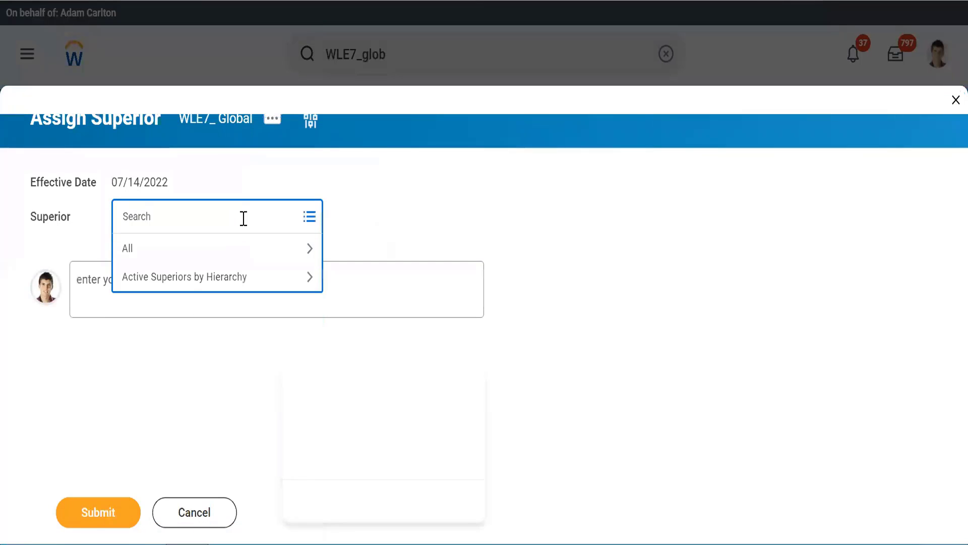
pyautogui.write('WLE&_')
pyautogui.press('Return')
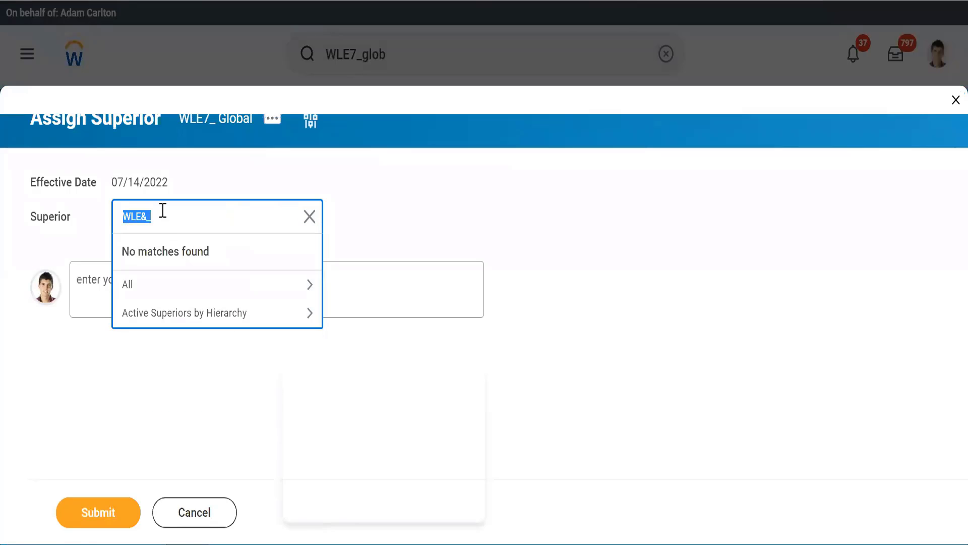
pyautogui.click(163, 211)
pyautogui.write('7')
pyautogui.press('Return')
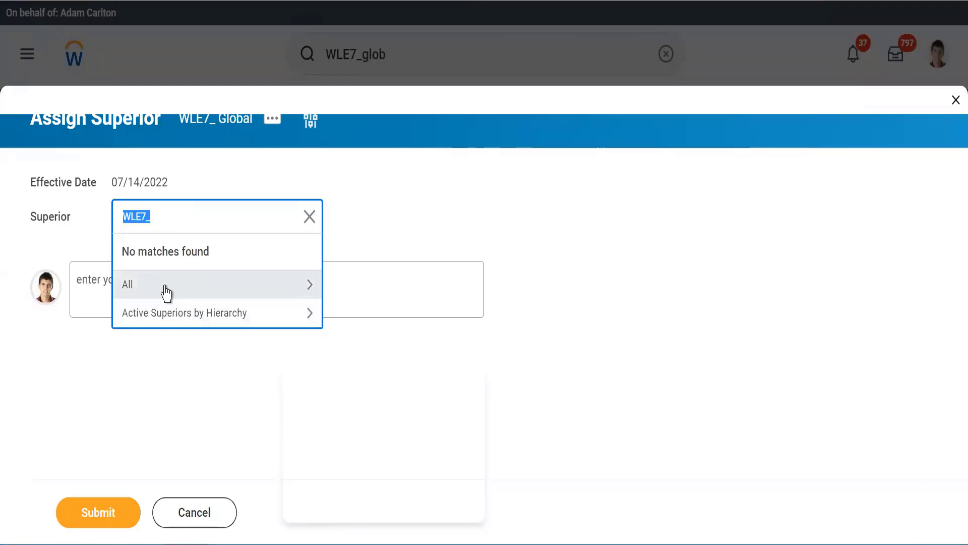
pyautogui.click(166, 293)
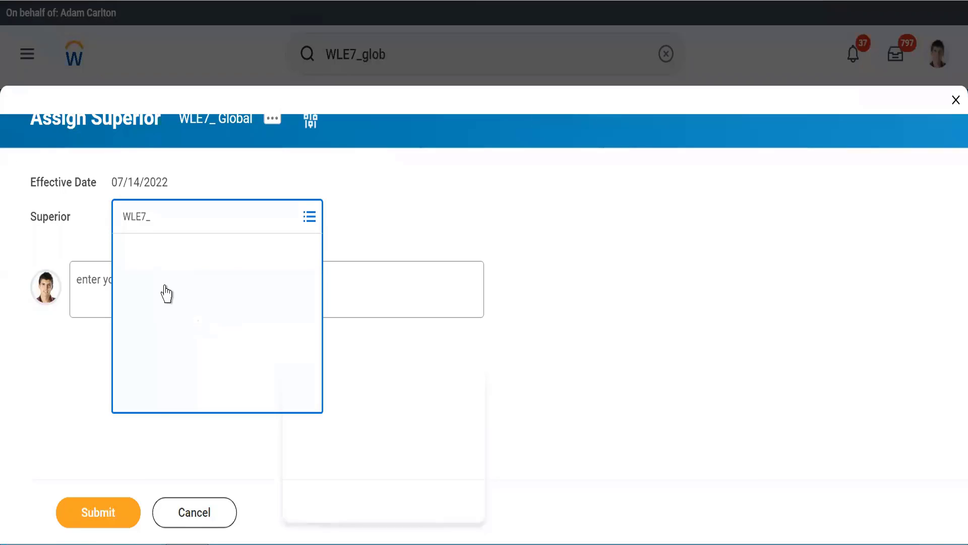
pyautogui.click(186, 222)
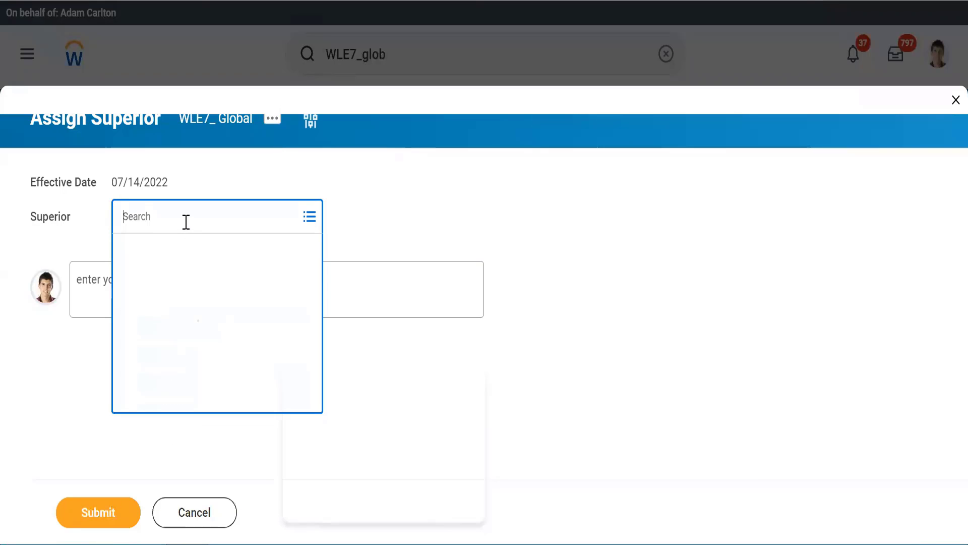
pyautogui.write('WLE&_')
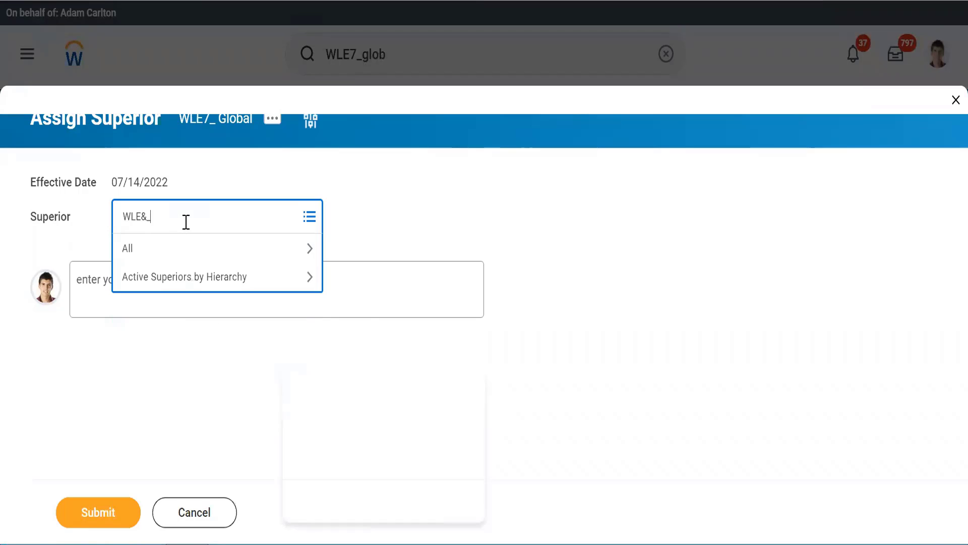
pyautogui.press('Return')
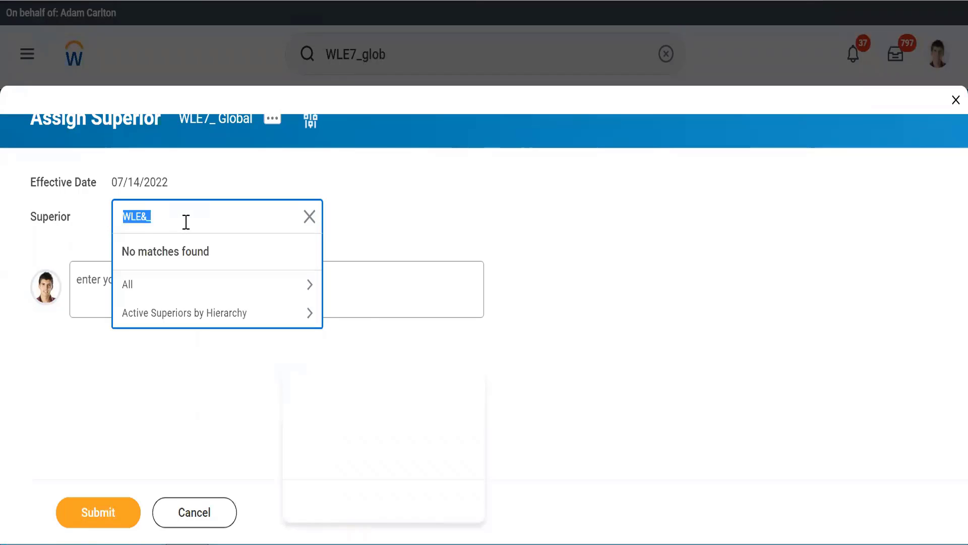
pyautogui.press('BackSpace')
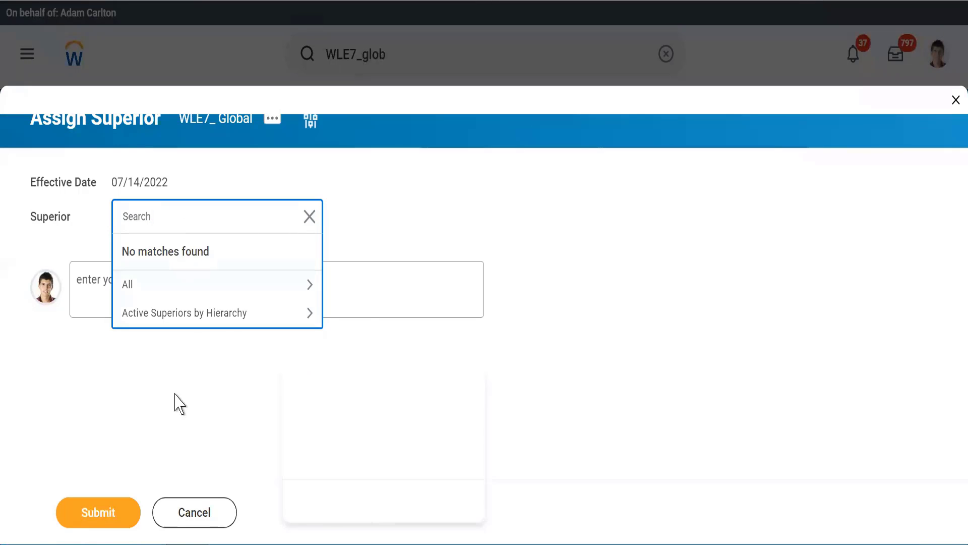
# Search the superior candidates for "APAC", and cancel the WLE7_ Global reassignment without selecting one.
pyautogui.write('A')
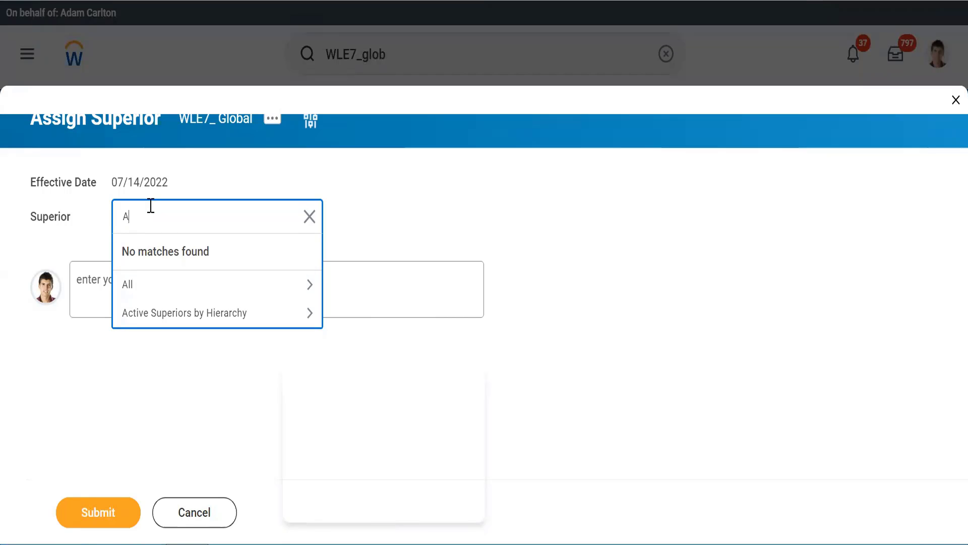
pyautogui.write('PAC')
pyautogui.press('Return')
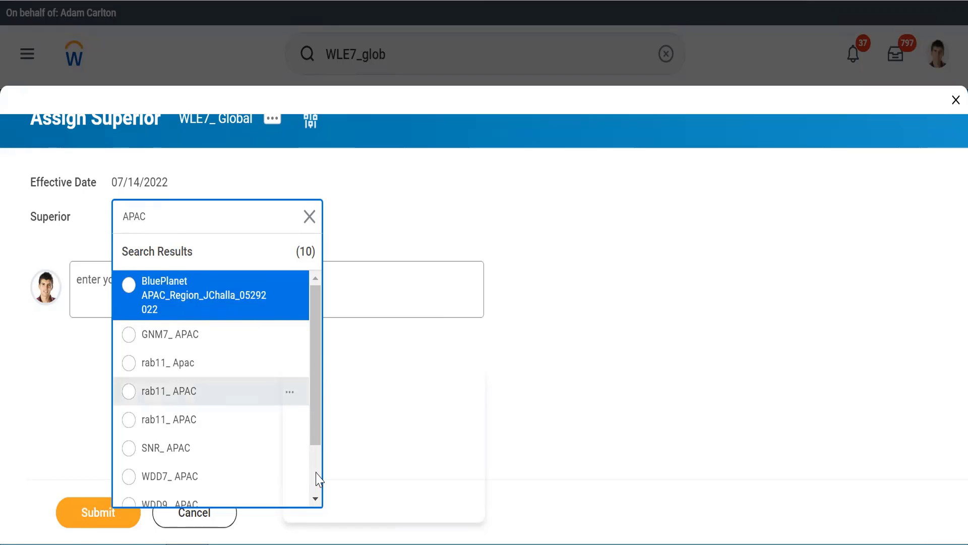
pyautogui.click(451, 235)
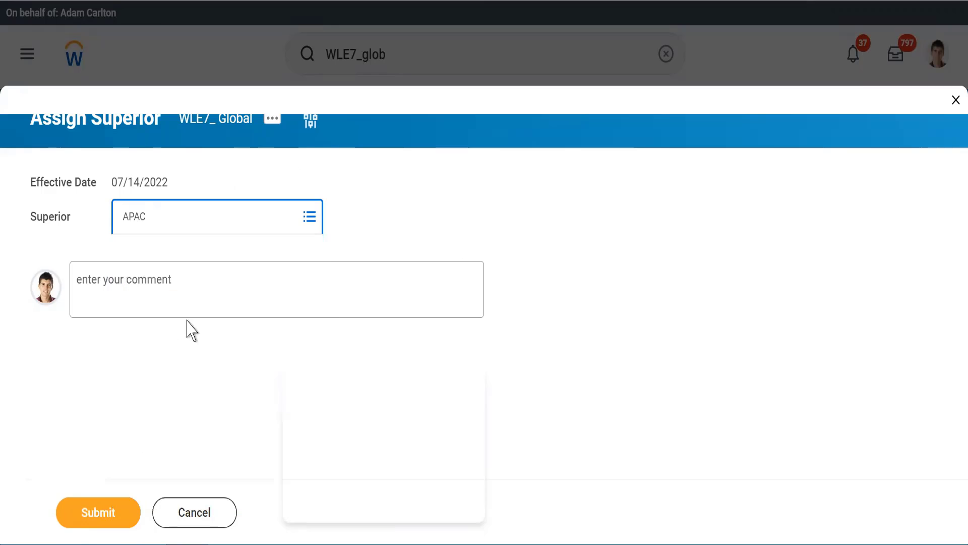
pyautogui.click(212, 517)
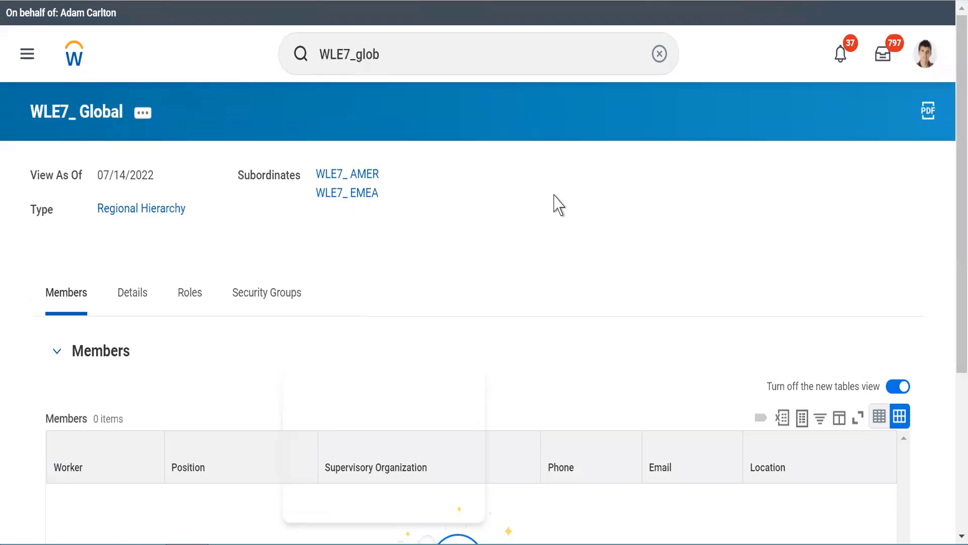
# Switch to the WD Class1 notes in Notepad.
pyautogui.click(384, 544)
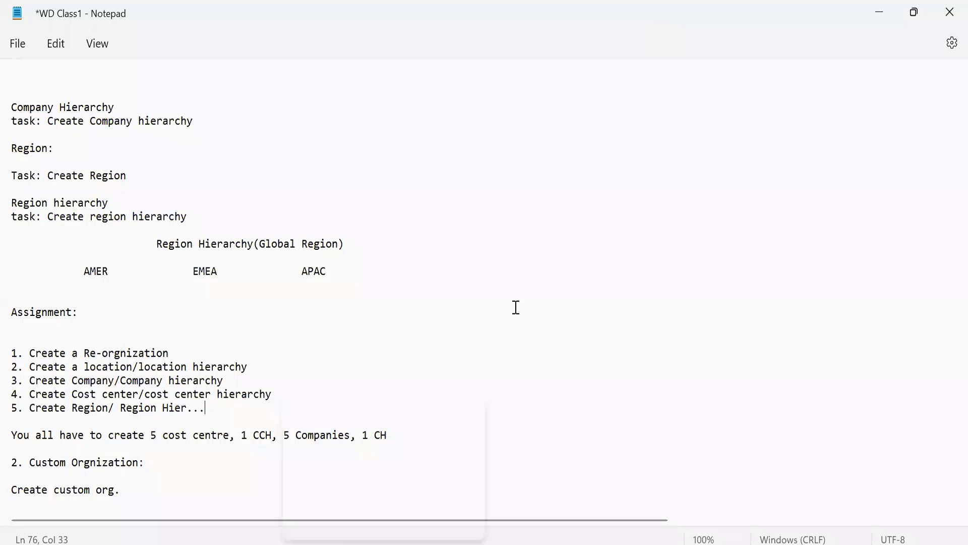